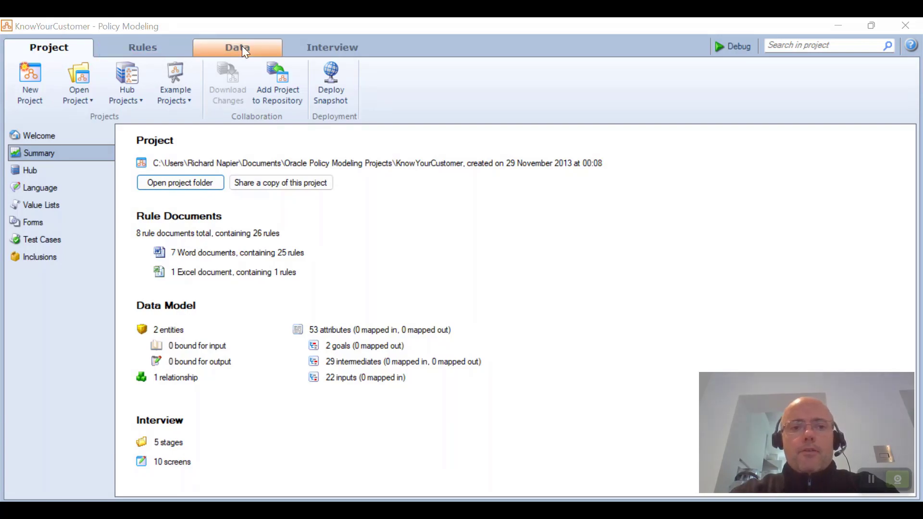
# Look up the Know Your Customer entry in the list of example projects
pyautogui.click(185, 81)
pyautogui.scroll(-10, 305, 207)
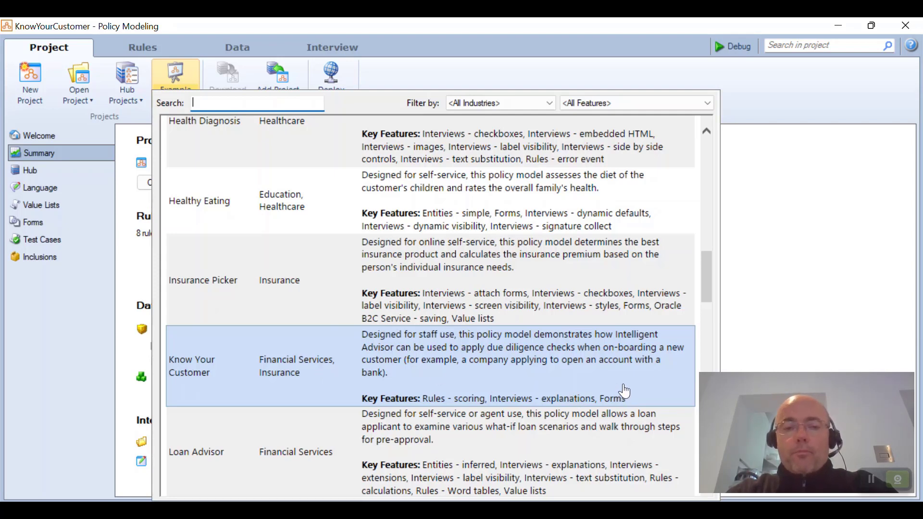
pyautogui.click(441, 42)
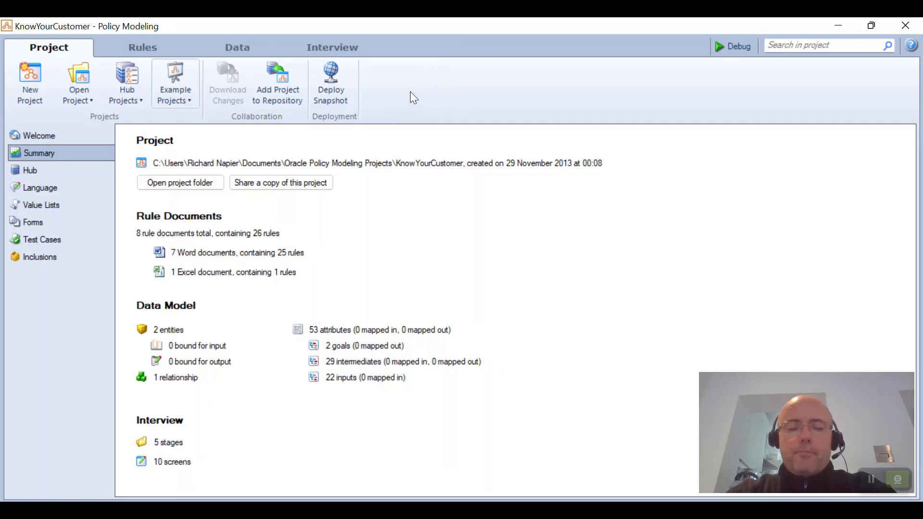
# Review the interview's styling settings and preview, from the header and headings down to the buttons and footer
pyautogui.click(346, 51)
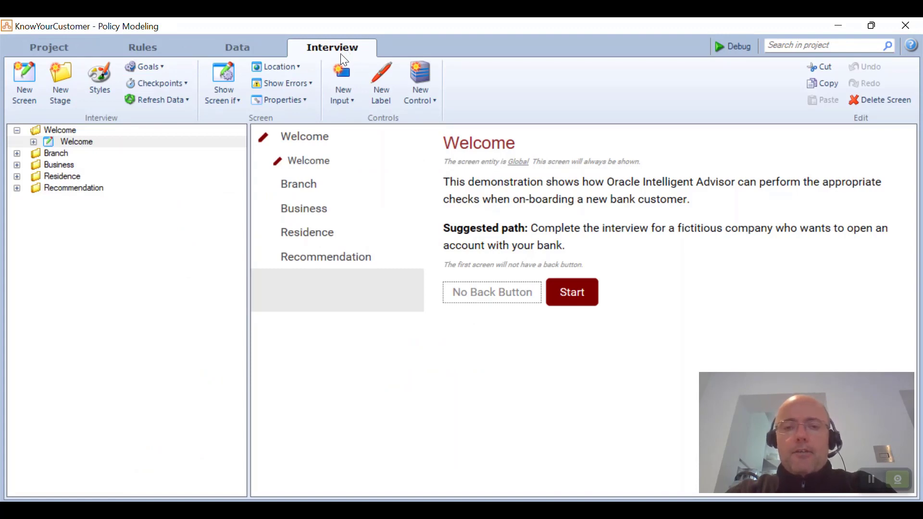
pyautogui.click(109, 84)
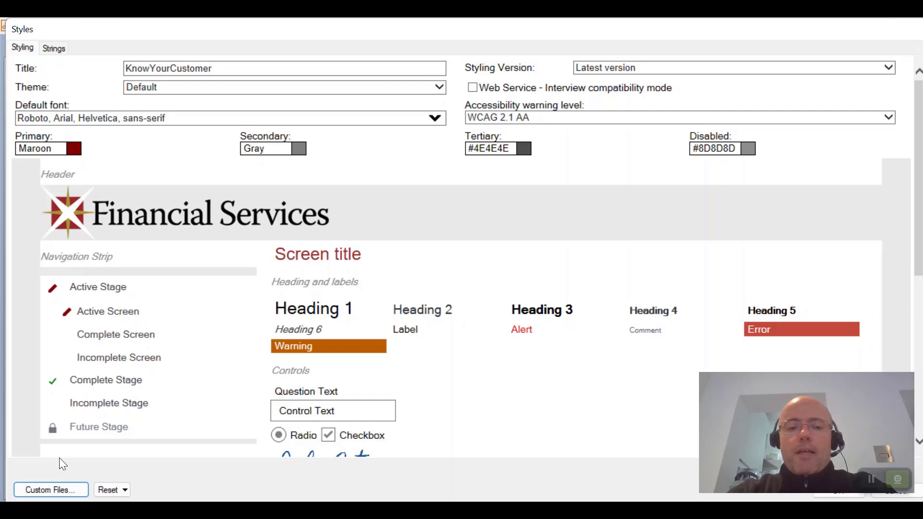
pyautogui.scroll(-6, 482, 303)
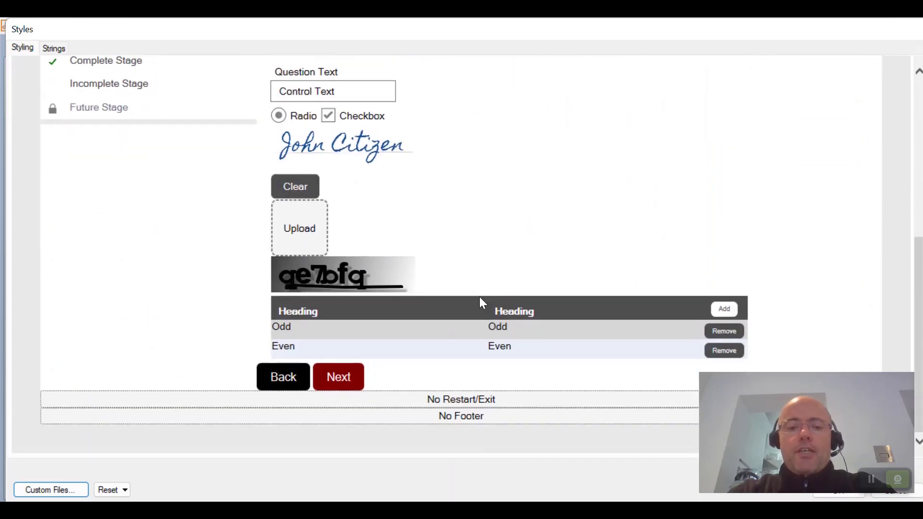
pyautogui.scroll(6, 818, 64)
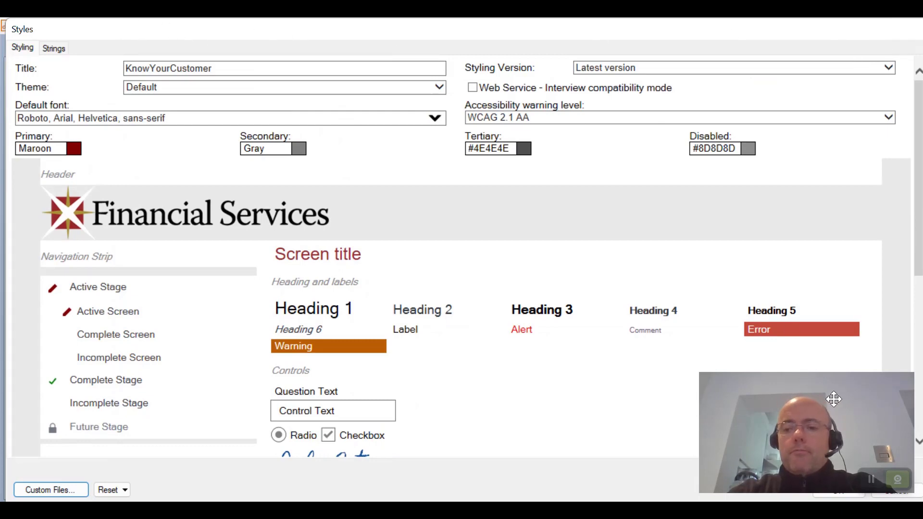
pyautogui.scroll(-6, 864, 479)
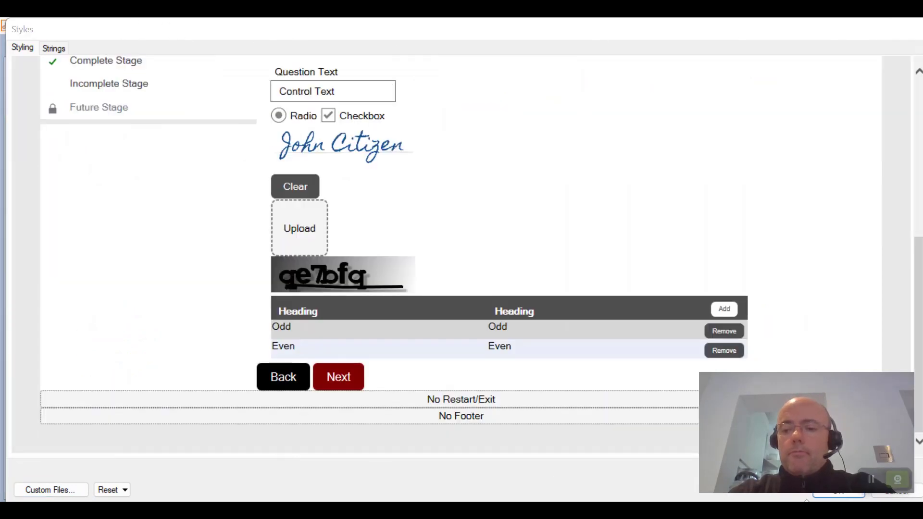
pyautogui.click(839, 495)
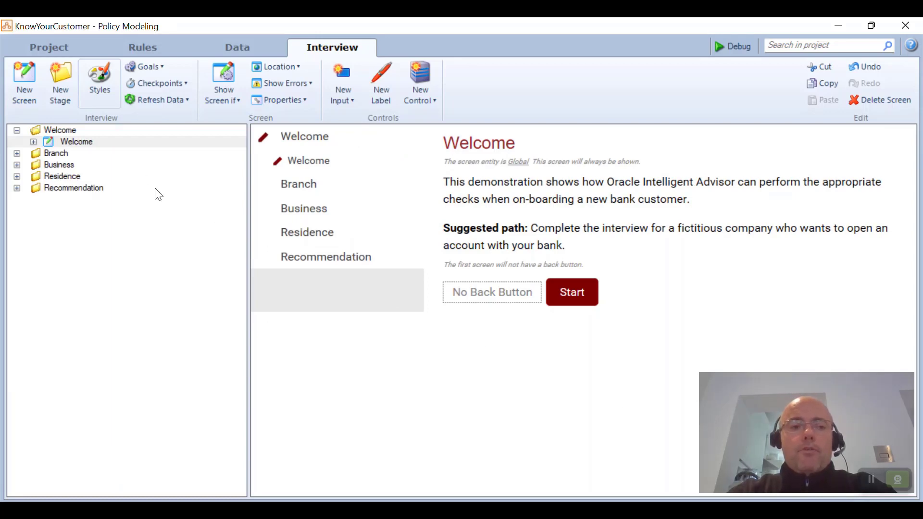
# Expand the Branch, Business, Residence and Recommendation stages of the interview to show their screens
pyautogui.click(17, 154)
pyautogui.click(17, 177)
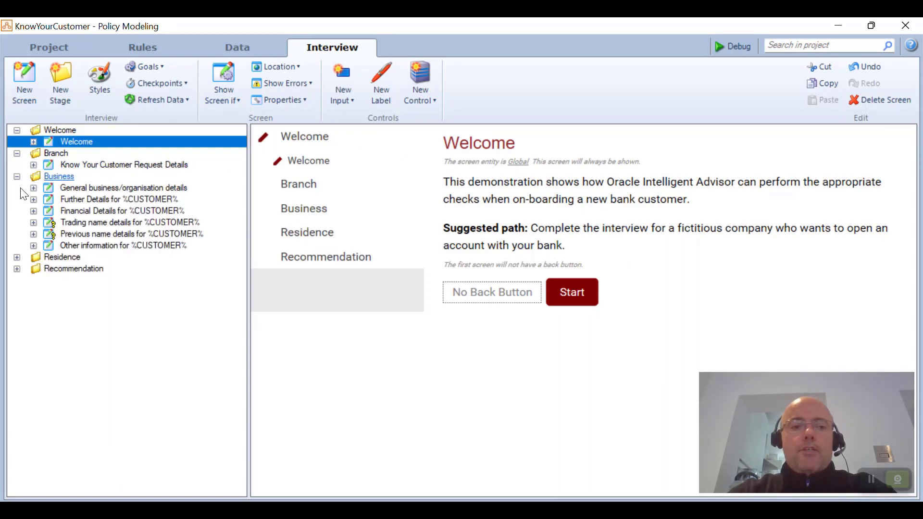
pyautogui.click(17, 258)
pyautogui.click(17, 280)
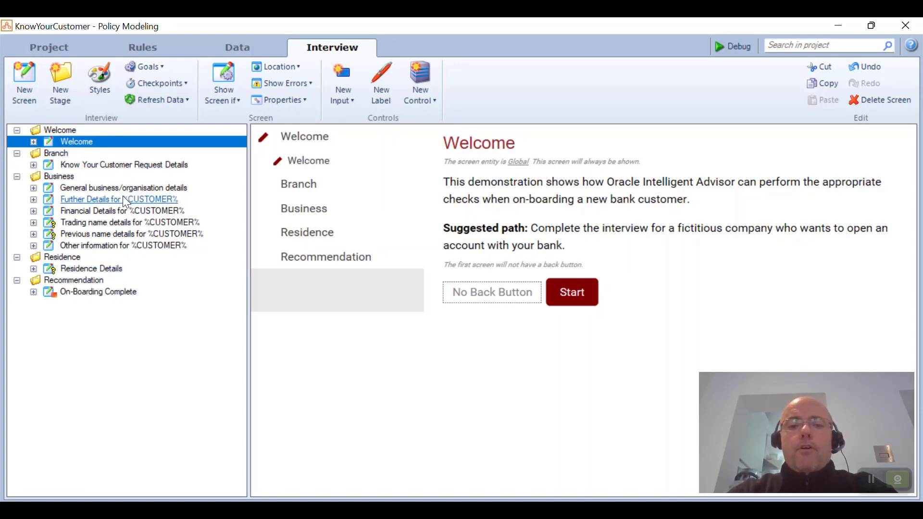
# Review the interview screens from Know Your Customer Request Details through the Business screens to Residence Details
pyautogui.click(102, 164)
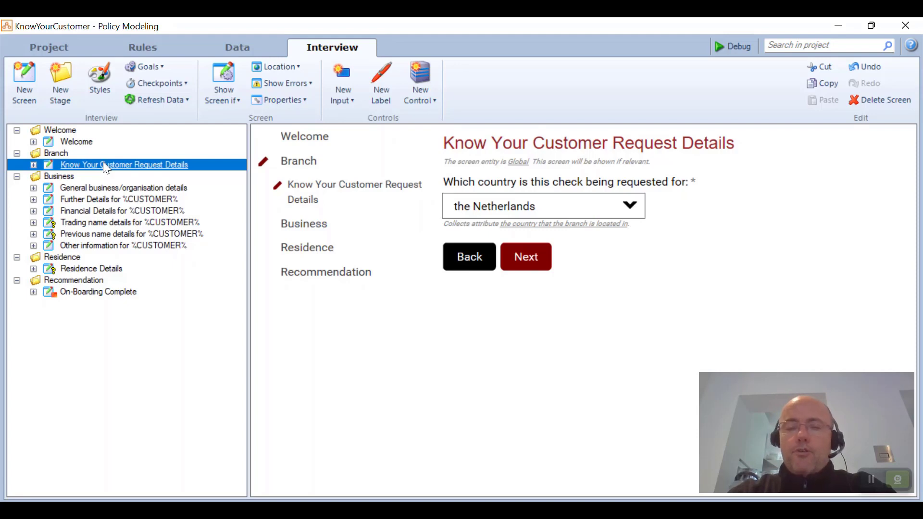
pyautogui.click(157, 188)
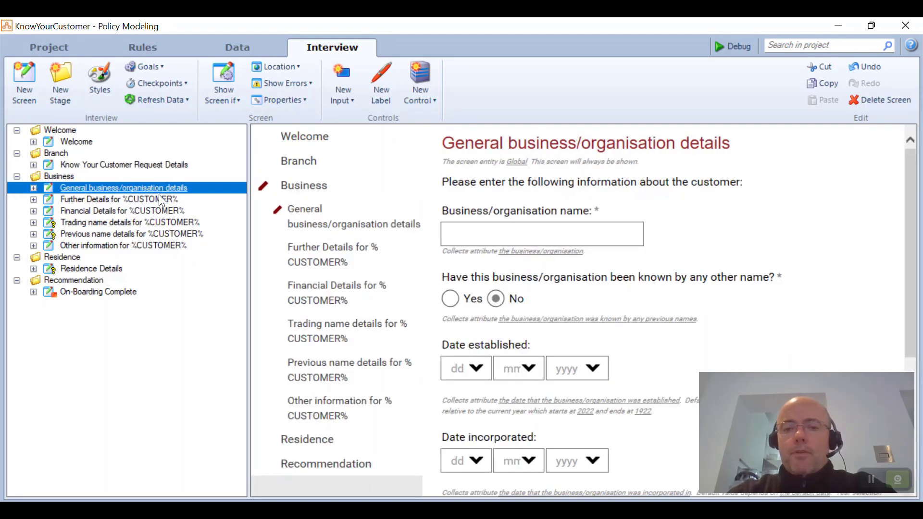
pyautogui.click(149, 199)
pyautogui.press('Down')
pyautogui.press('Down')
pyautogui.press('Down')
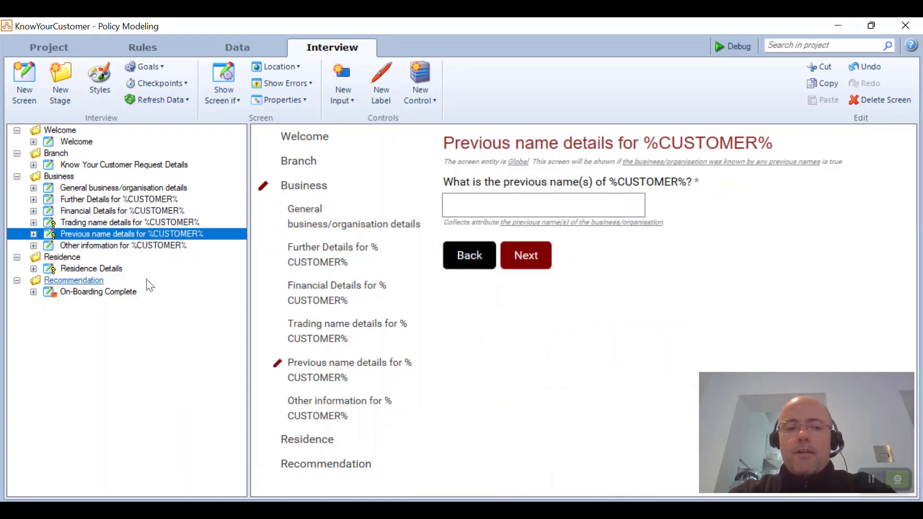
pyautogui.click(67, 269)
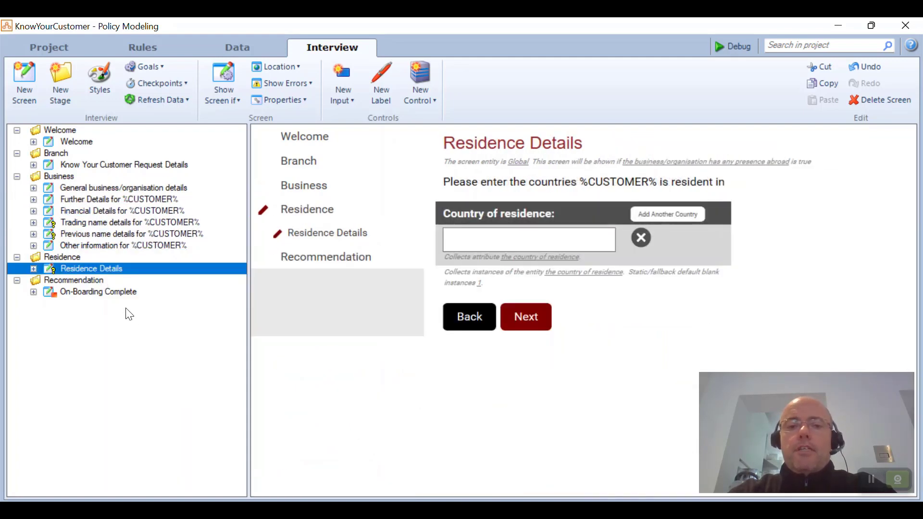
# Check the show condition of the Further Details for %CUSTOMER% screen
pyautogui.click(137, 203)
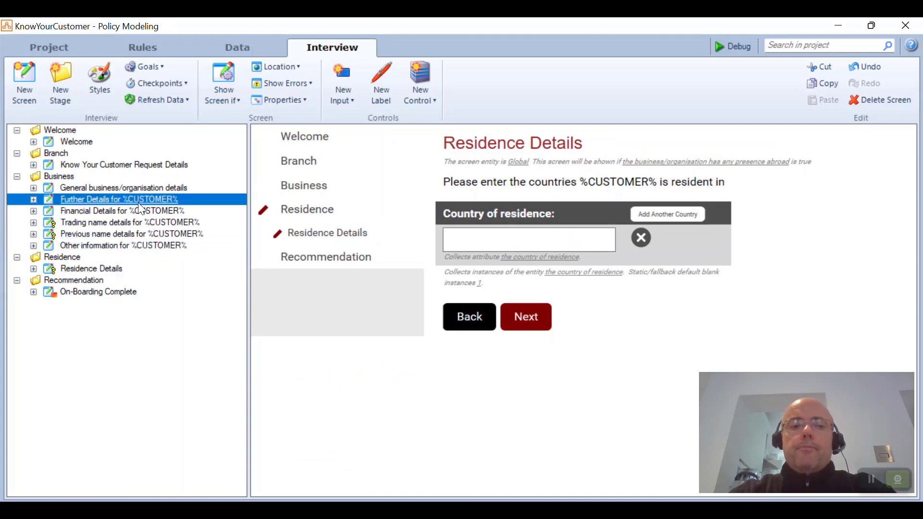
pyautogui.click(225, 100)
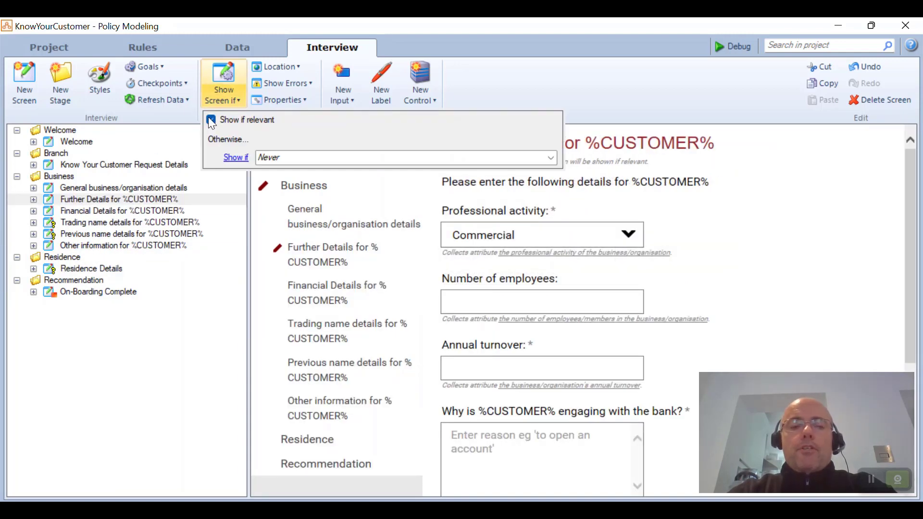
pyautogui.click(180, 317)
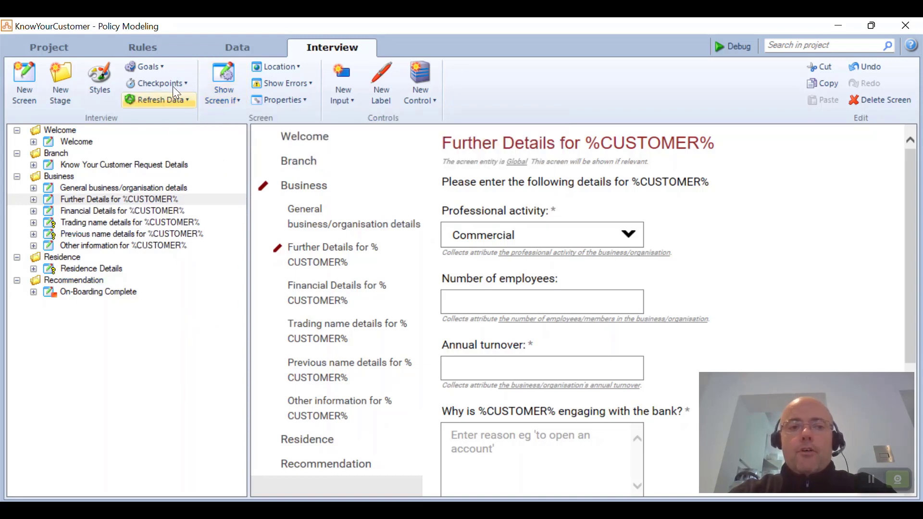
# Check the interview's goals and select the introductory label on the Further Details for %CUSTOMER% screen
pyautogui.click(164, 69)
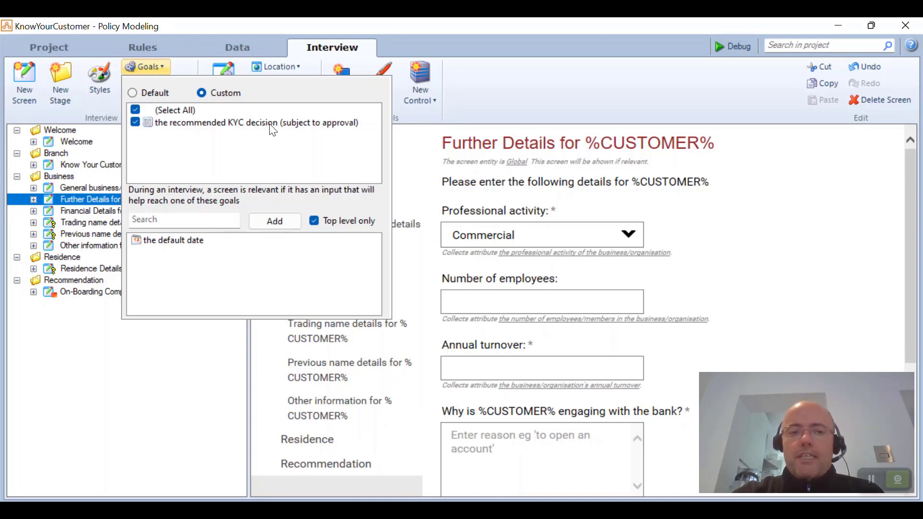
pyautogui.click(178, 364)
pyautogui.click(168, 198)
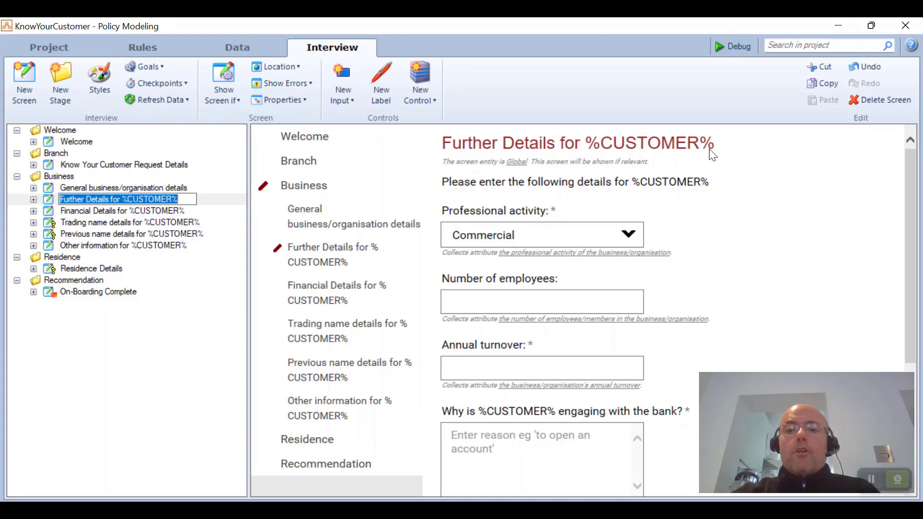
pyautogui.click(694, 196)
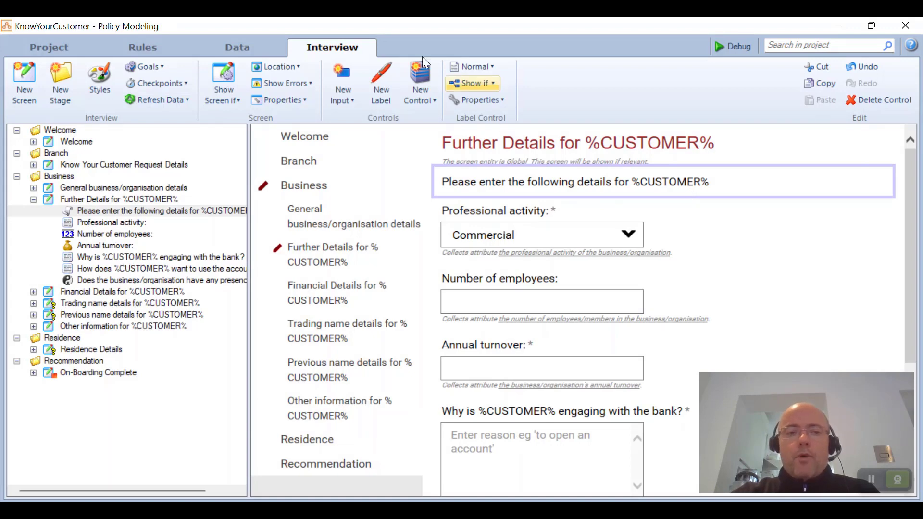
# Inspect the country of residence entity's attribute in the data model and go to the interview control that collects it
pyautogui.click(254, 52)
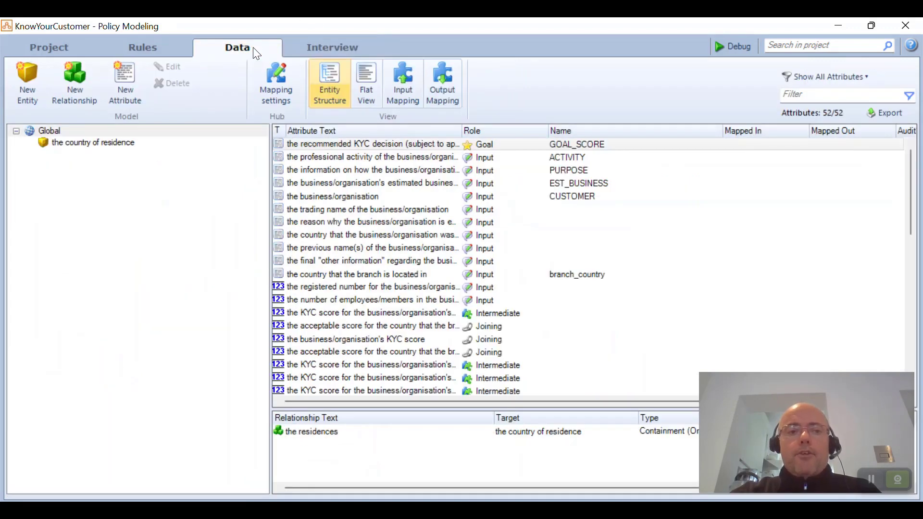
pyautogui.click(94, 143)
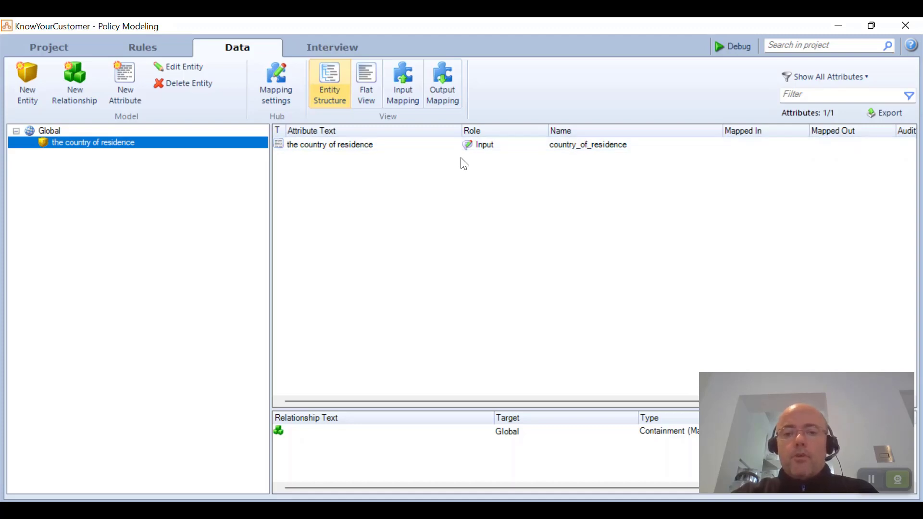
pyautogui.rightClick(359, 145)
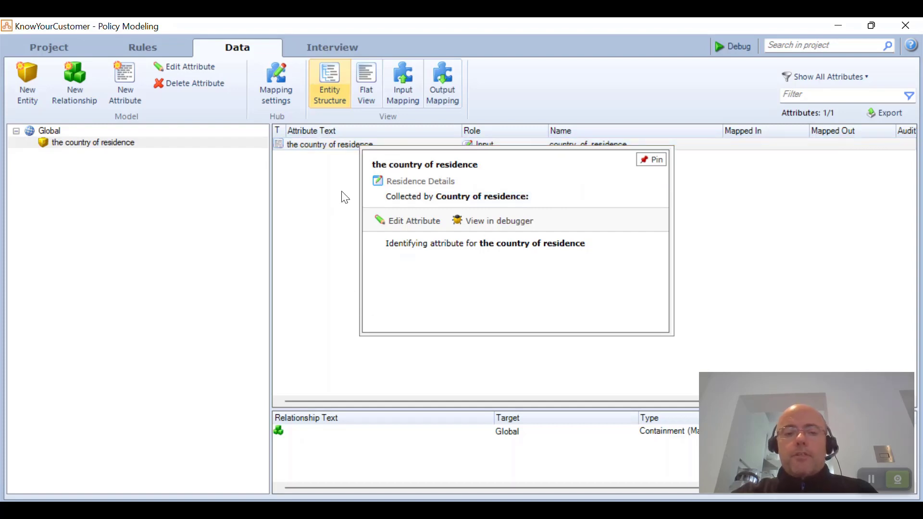
pyautogui.click(454, 196)
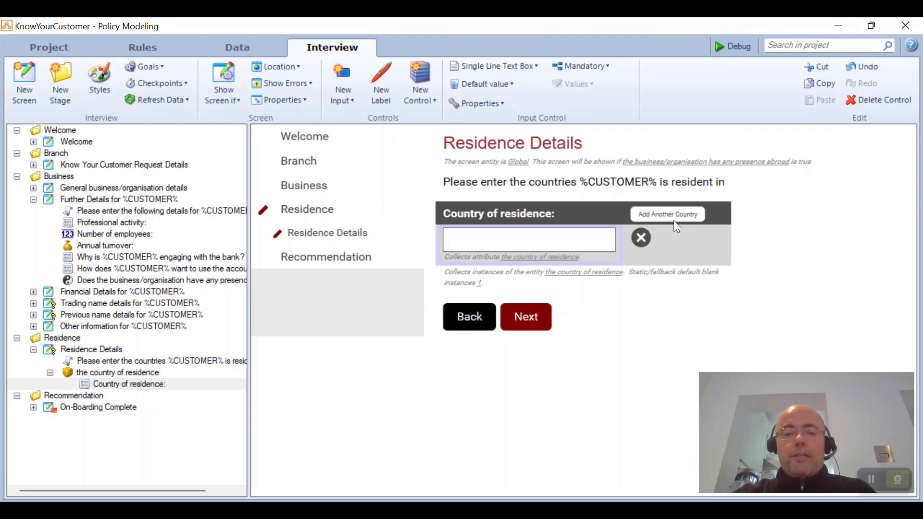
# Open the List Values.docx rule document from the System folder in Word
pyautogui.click(174, 44)
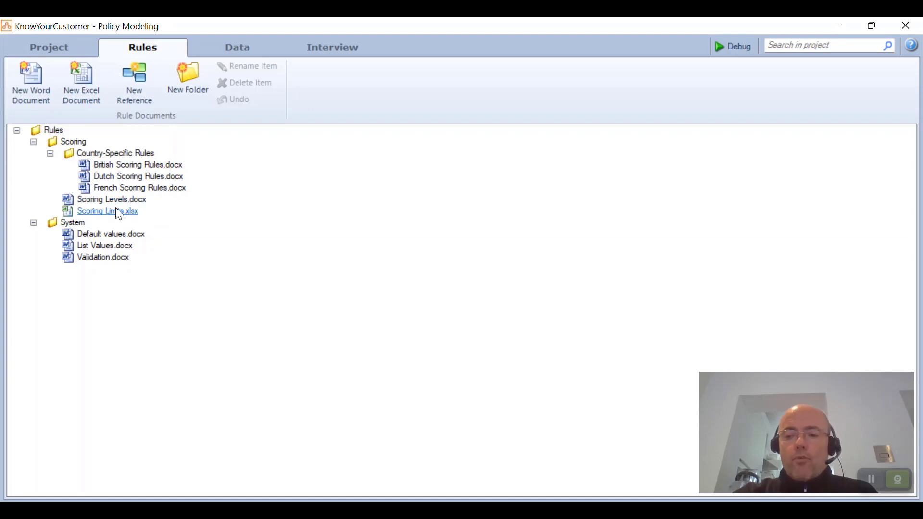
pyautogui.click(105, 255)
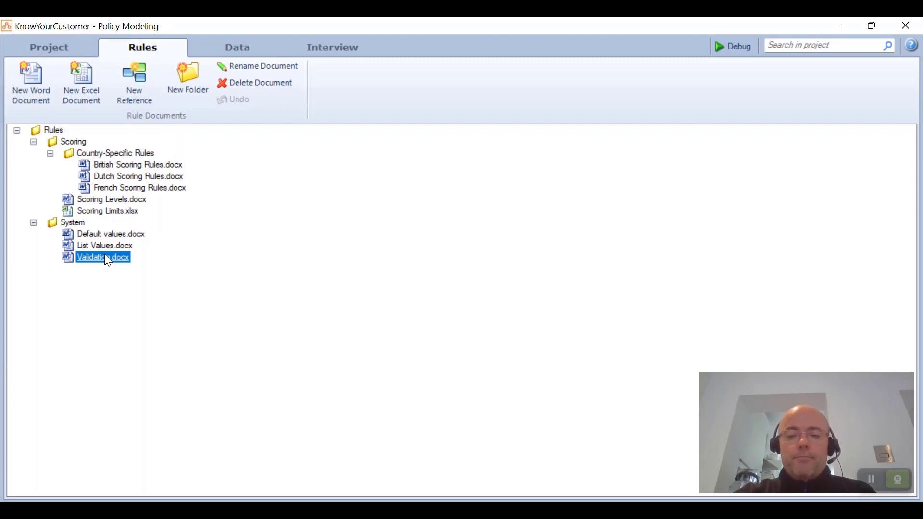
pyautogui.press('Up')
pyautogui.press('Up')
pyautogui.click(114, 244)
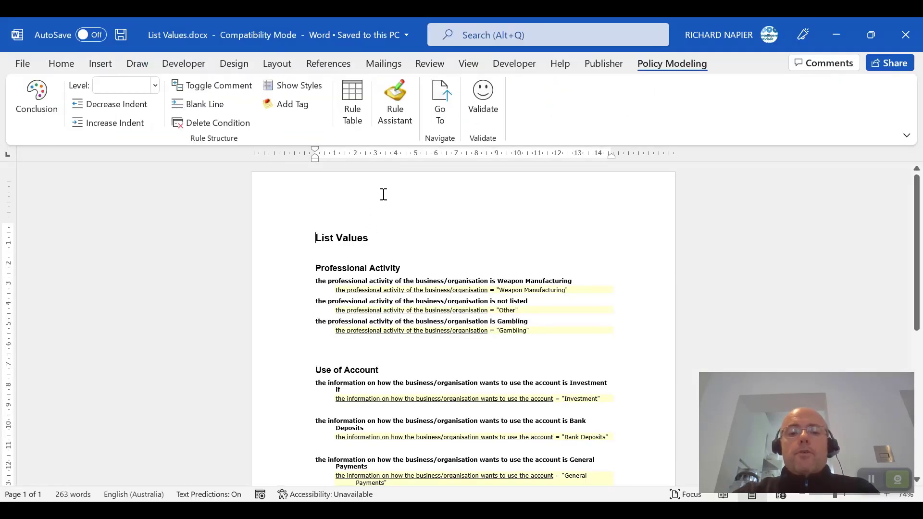
# Highlight the condition and conclusion lines of the Weapon Manufacturing rule under Professional Activity and enlarge the page
pyautogui.scroll(-2, 381, 196)
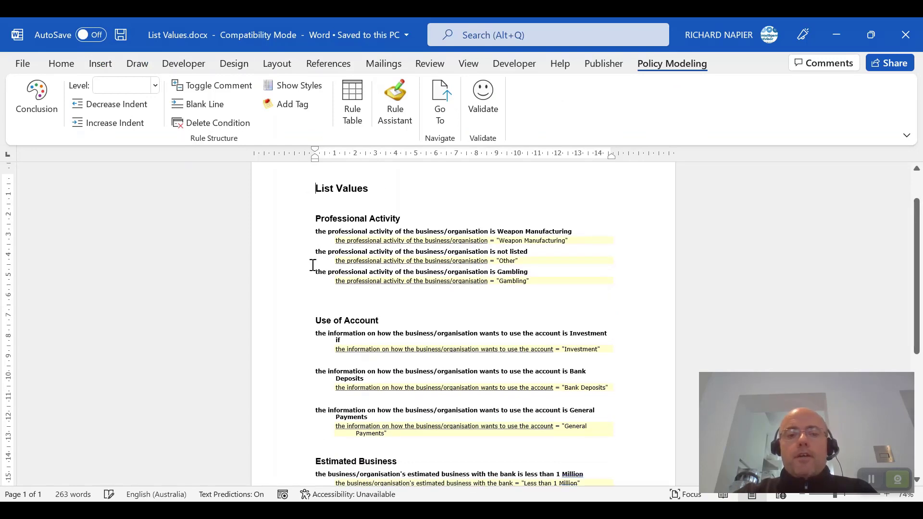
pyautogui.click(284, 242)
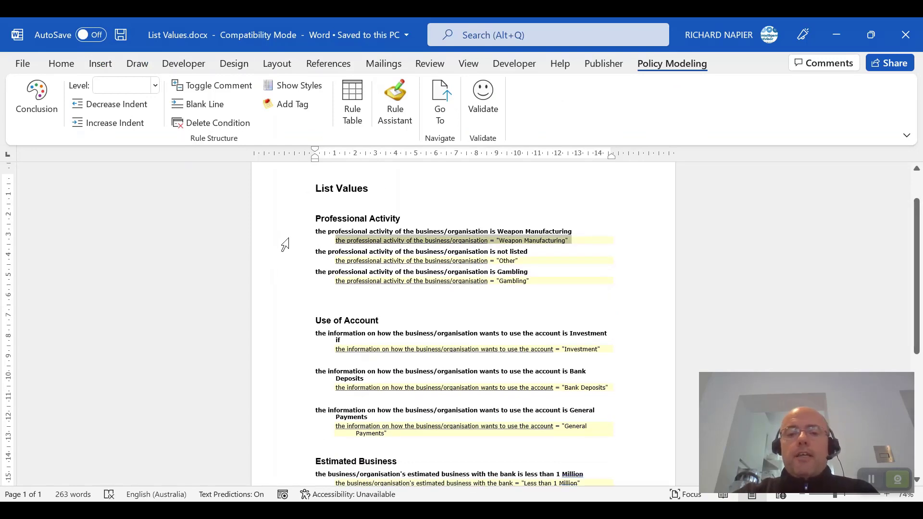
pyautogui.click(202, 232)
pyautogui.scroll(5, 370, 265)
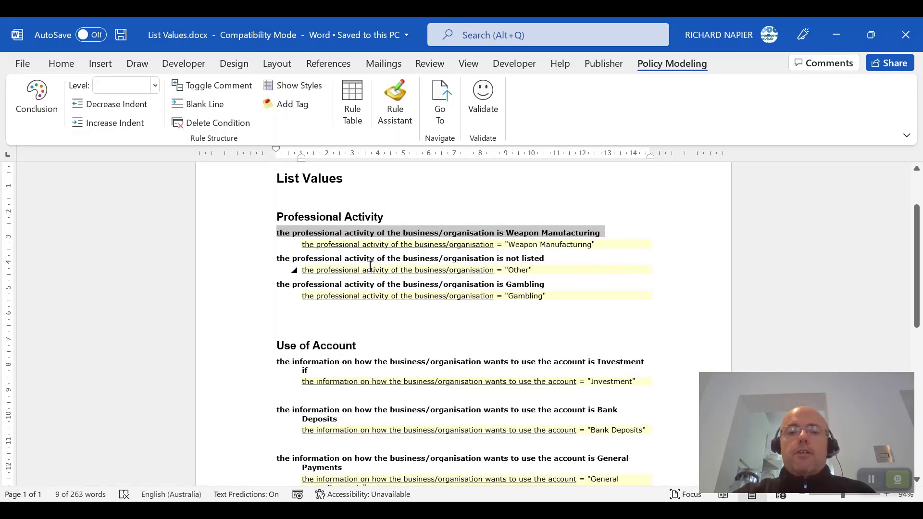
pyautogui.click(439, 320)
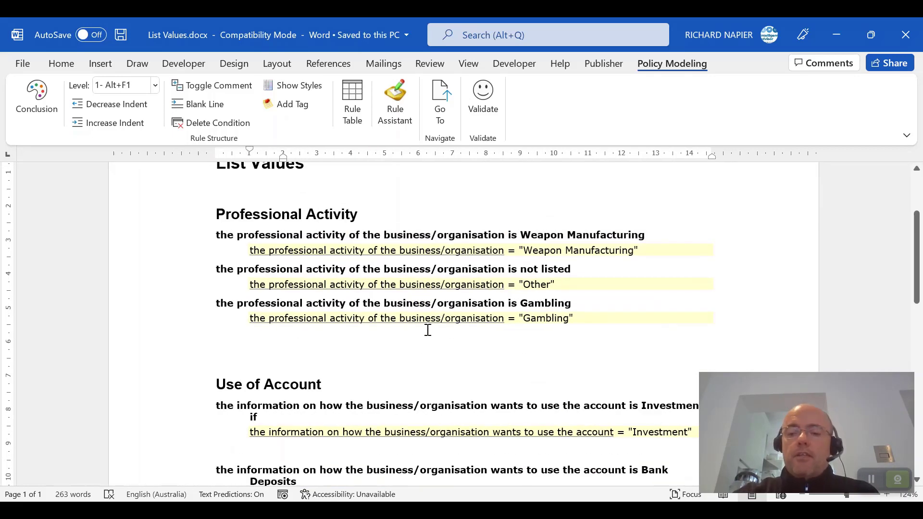
# Highlight the quoted Weapon Manufacturing value in its condition and examine the rules down to Estimated Business
pyautogui.click(628, 238)
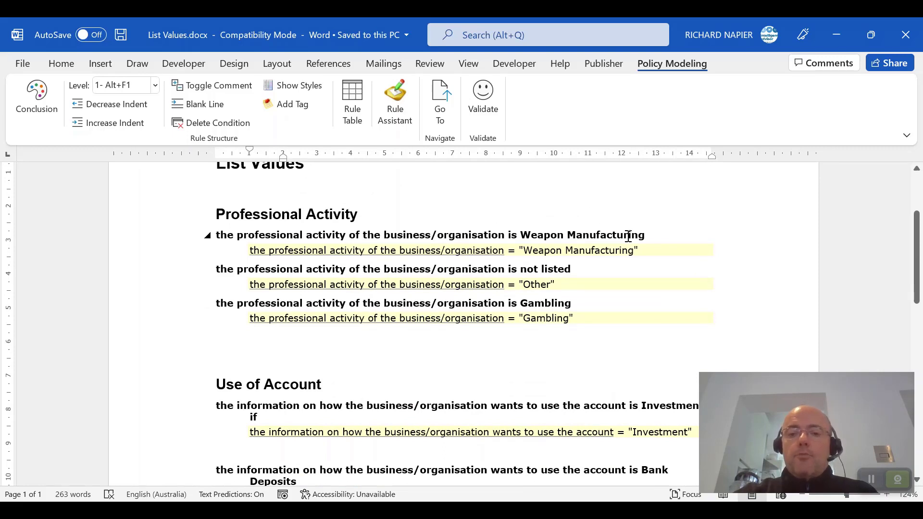
pyautogui.click(529, 253)
pyautogui.moveTo(537, 254); pyautogui.dragTo(630, 251)
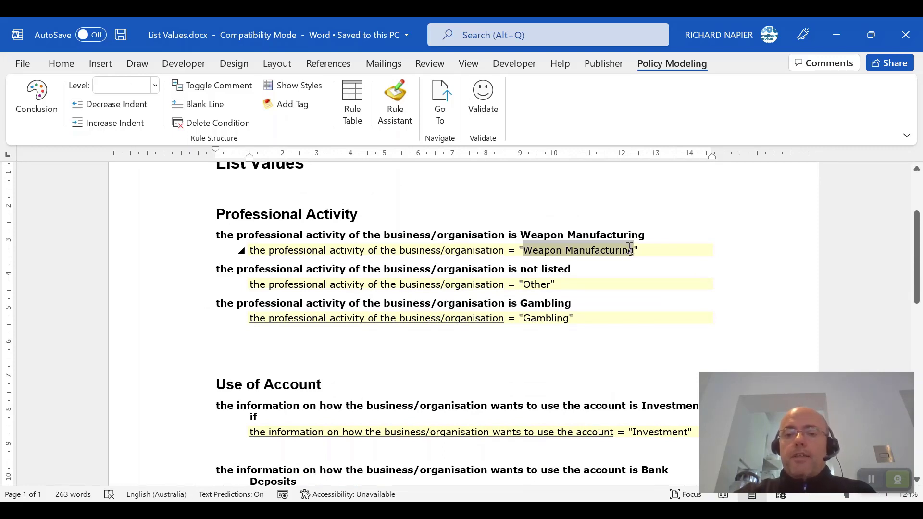
pyautogui.click(622, 253)
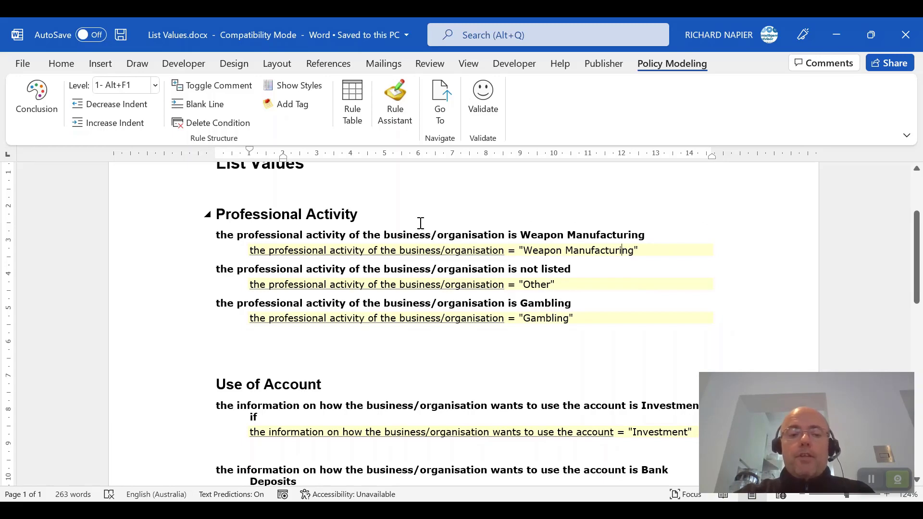
pyautogui.scroll(-6, 420, 223)
pyautogui.scroll(-3, 422, 224)
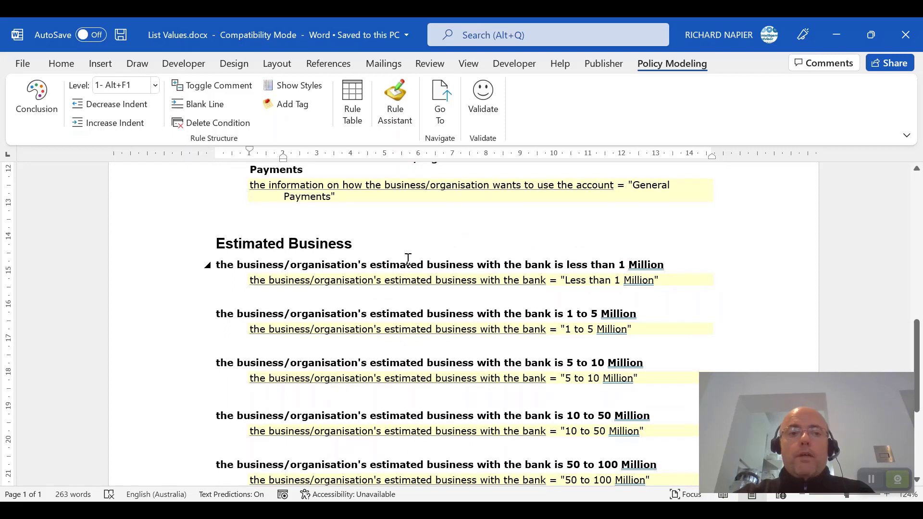
# Close List Values.docx, open French Scoring Rules.docx and highlight the conclusion of the KYC score formula based on French rules
pyautogui.click(912, 37)
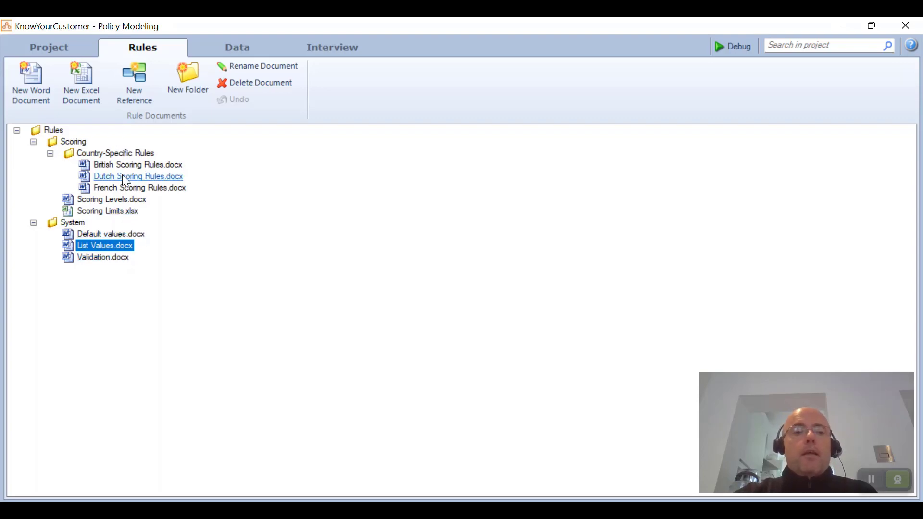
pyautogui.click(136, 189)
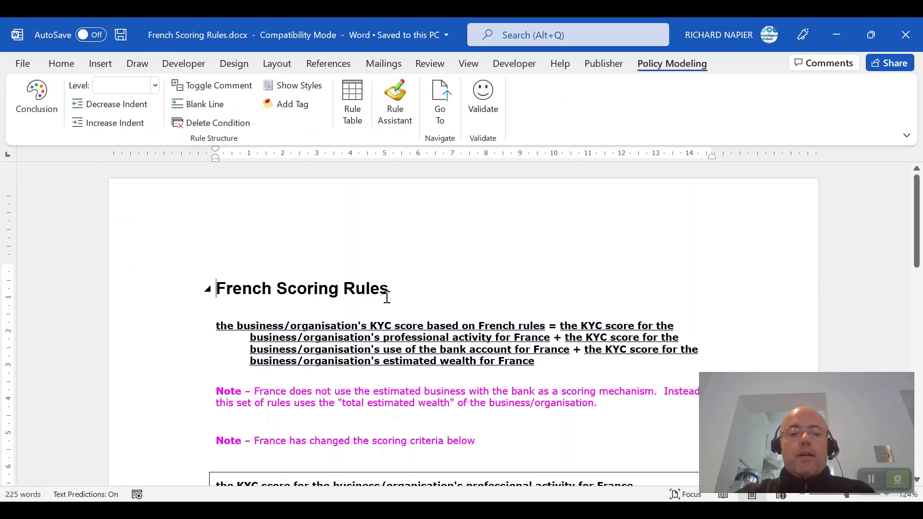
pyautogui.scroll(-3, 373, 253)
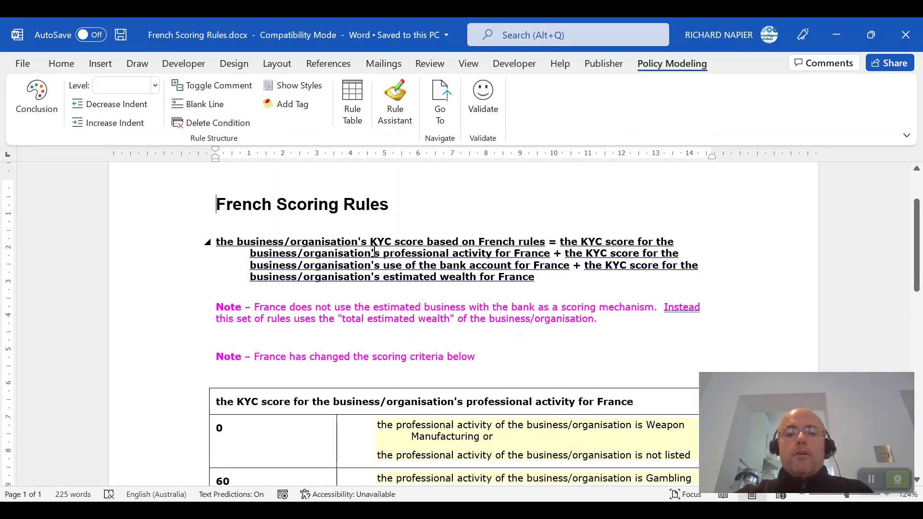
pyautogui.moveTo(216, 242); pyautogui.dragTo(545, 240)
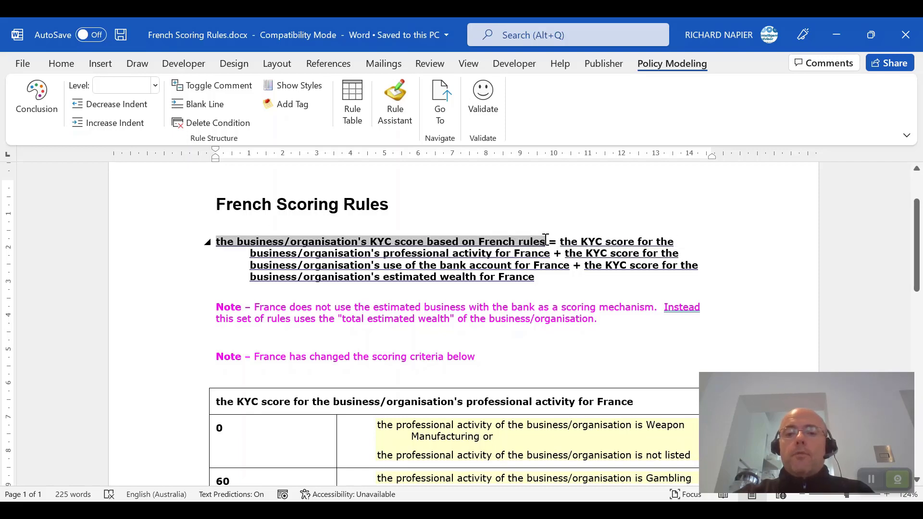
pyautogui.click(495, 262)
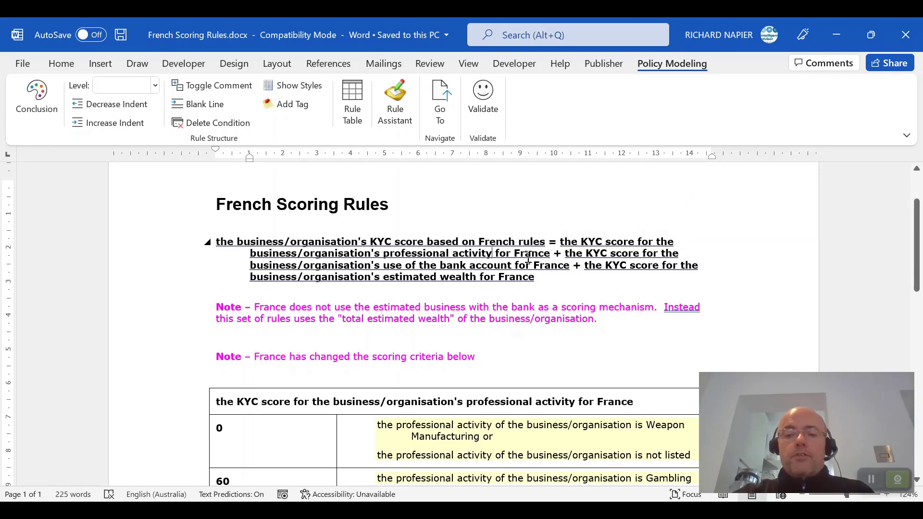
# Highlight France's professional activity score table, examine the account use and estimated wealth tables, and close the document
pyautogui.scroll(-3, 475, 251)
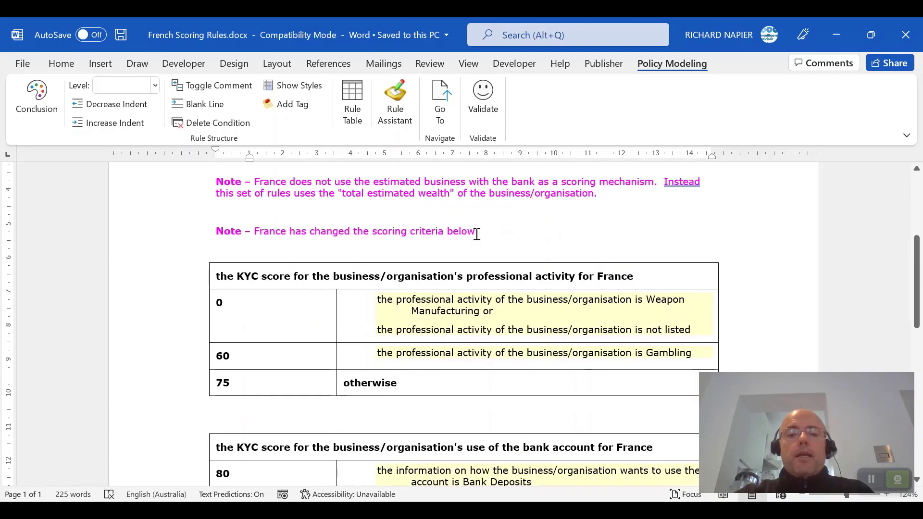
pyautogui.moveTo(169, 288); pyautogui.dragTo(176, 383)
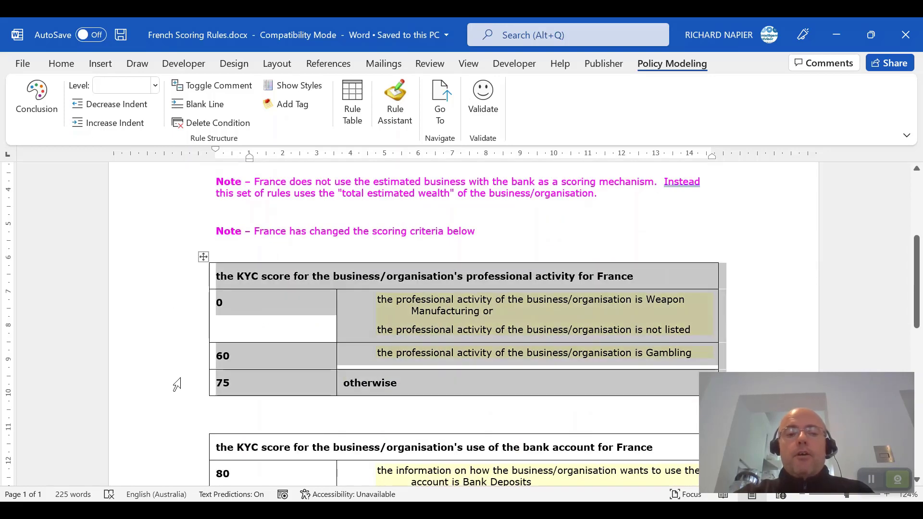
pyautogui.click(539, 294)
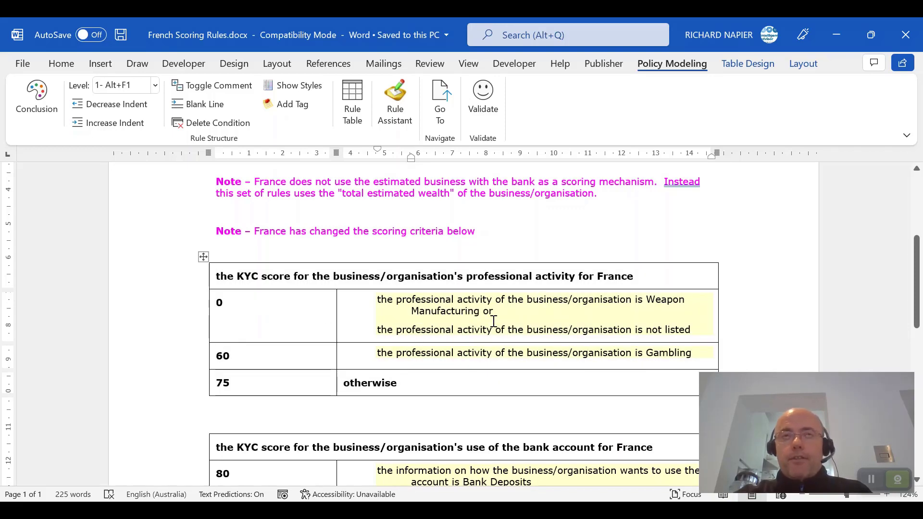
pyautogui.scroll(-5, 471, 298)
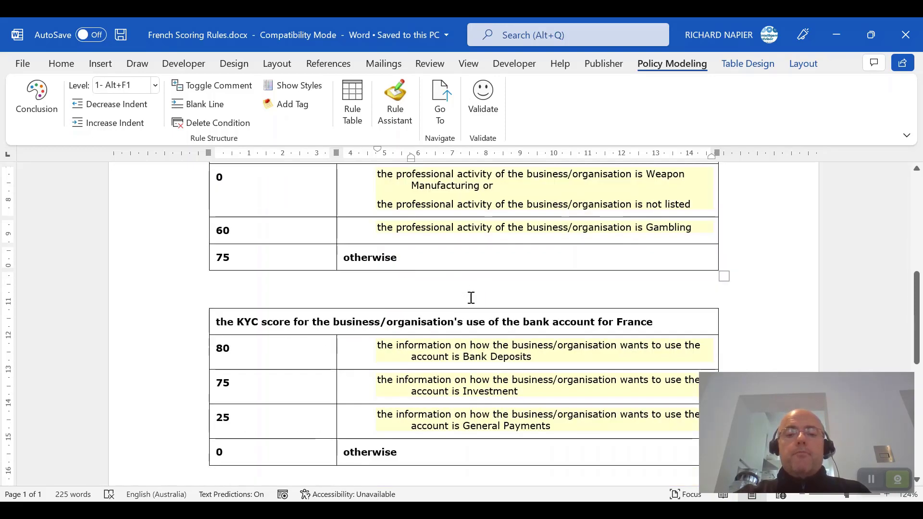
pyautogui.scroll(-5, 519, 294)
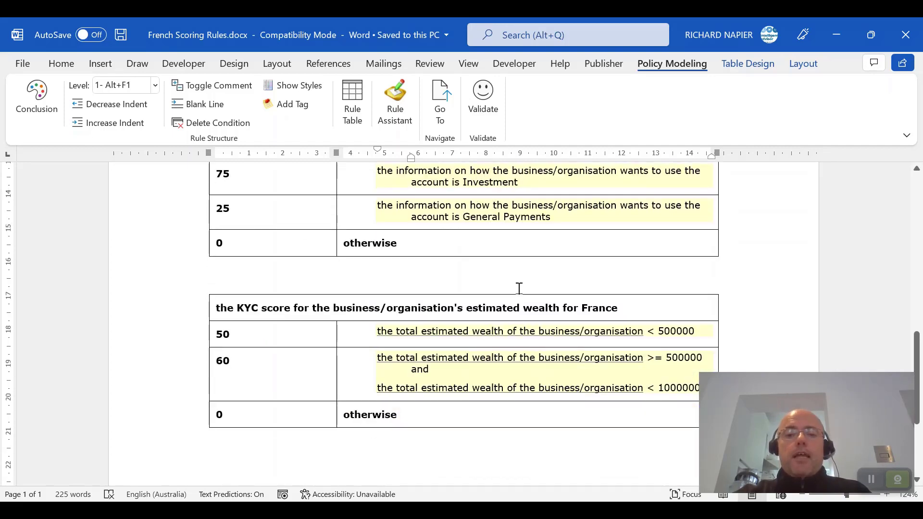
pyautogui.scroll(-5, 519, 289)
pyautogui.click(917, 48)
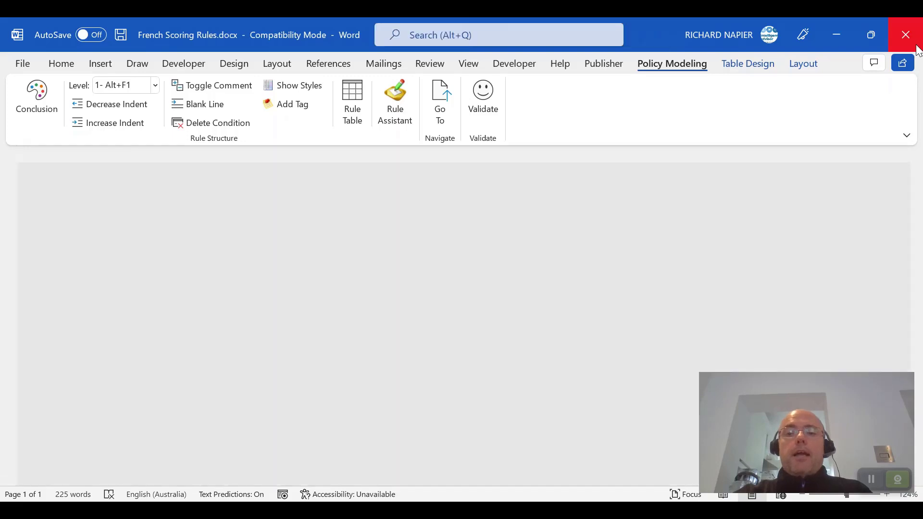
# Open Dutch Scoring Rules.docx in Word, highlight its KYC score formula, and examine the account use and estimated business tables before closing it
pyautogui.click(137, 176)
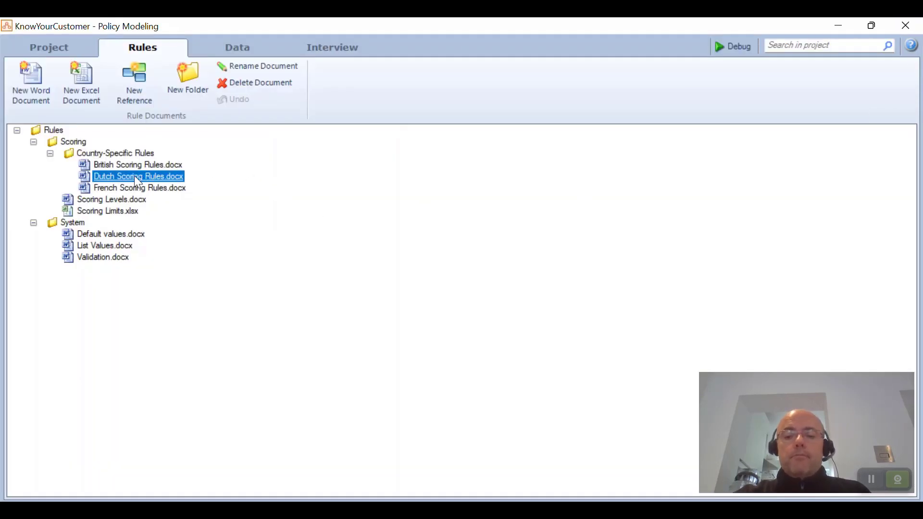
pyautogui.doubleClick(134, 175)
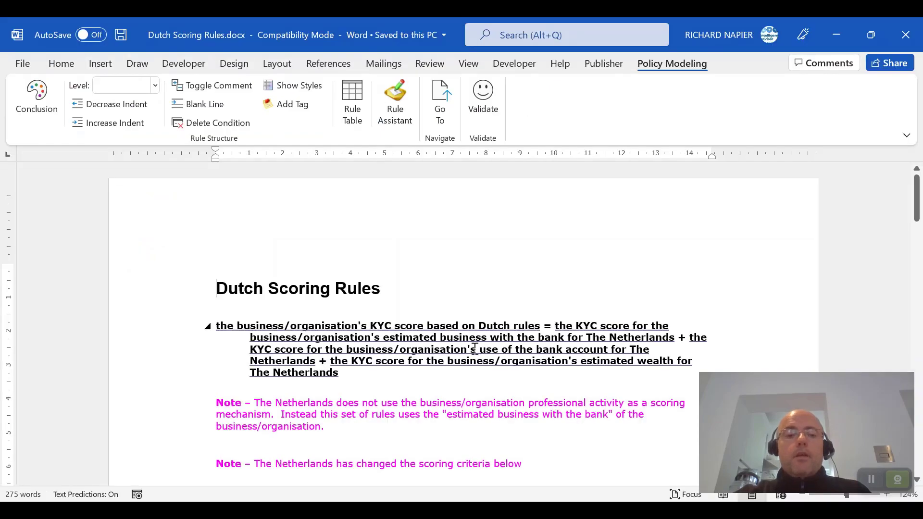
pyautogui.moveTo(160, 332); pyautogui.dragTo(163, 381)
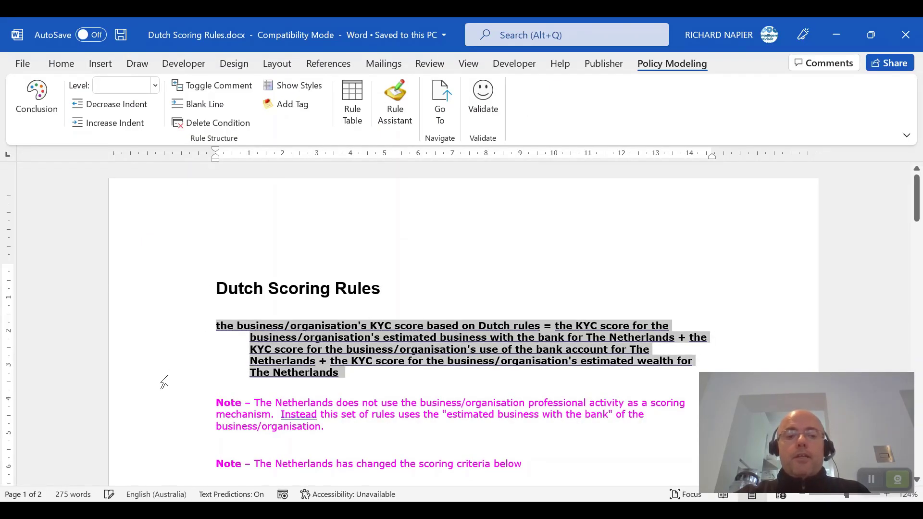
pyautogui.scroll(-5, 502, 270)
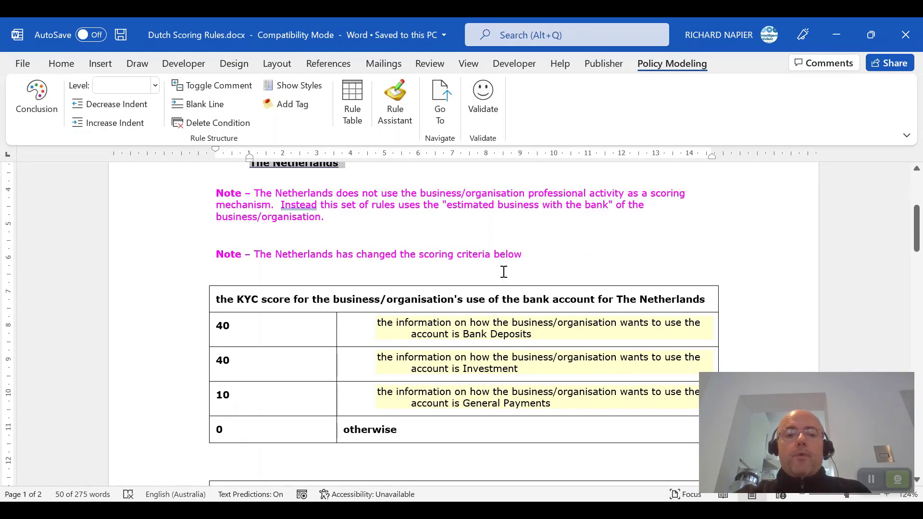
pyautogui.scroll(-8, 470, 297)
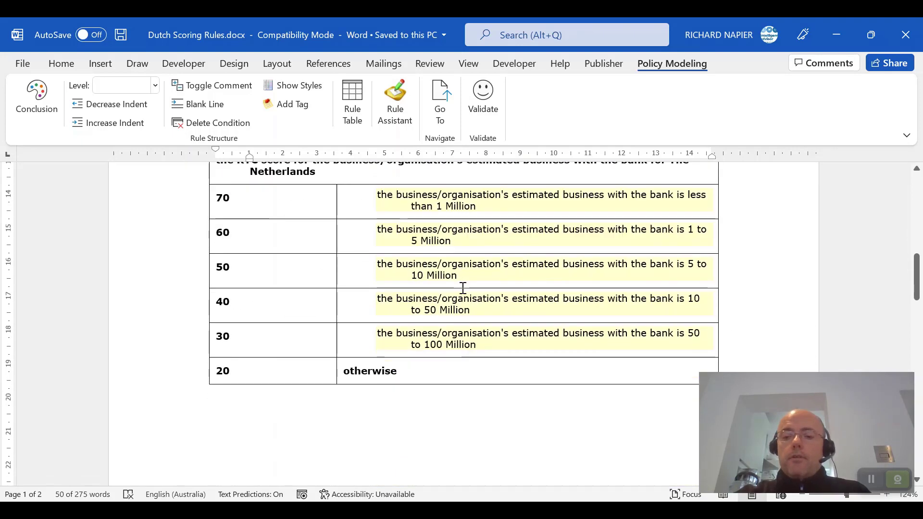
pyautogui.scroll(2, 249, 303)
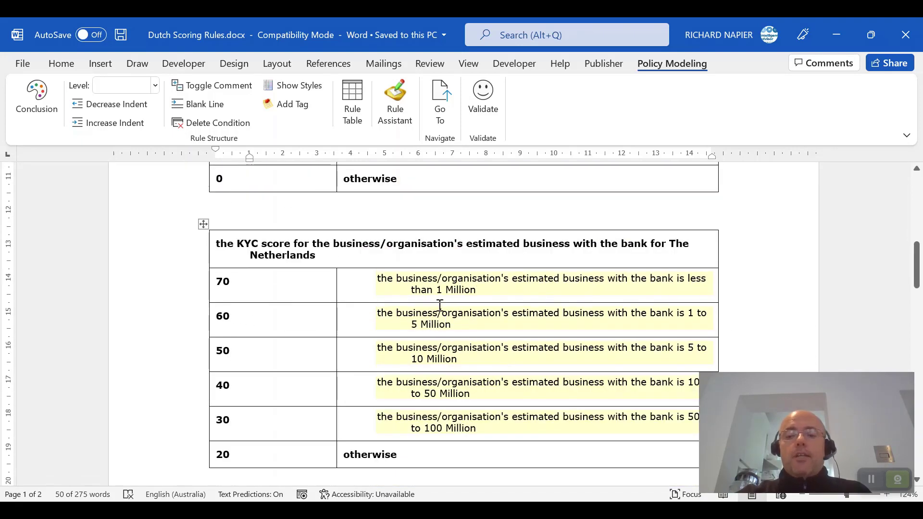
pyautogui.click(906, 35)
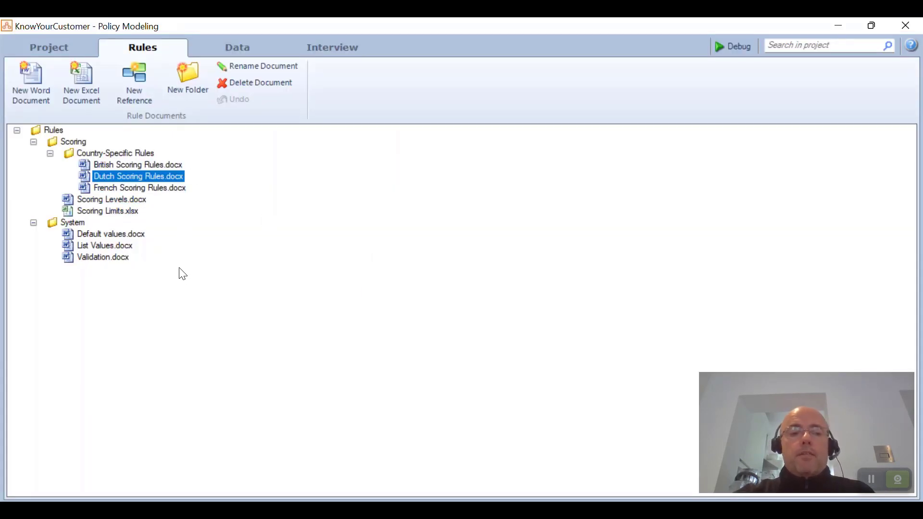
# Open Scoring Levels.docx in Word, examine the recommended KYC decision table and its conditions, and close the document
pyautogui.click(116, 200)
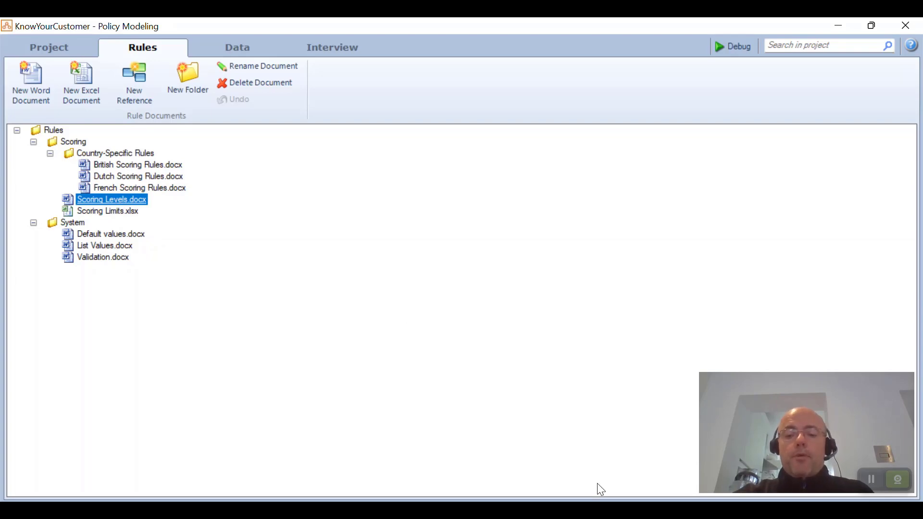
pyautogui.scroll(-3, 590, 236)
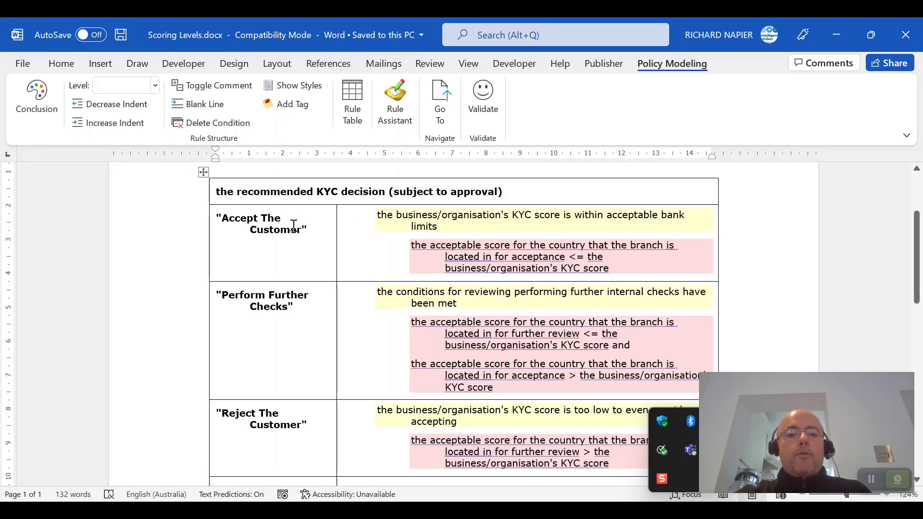
pyautogui.scroll(-2, 255, 247)
pyautogui.scroll(2, 253, 233)
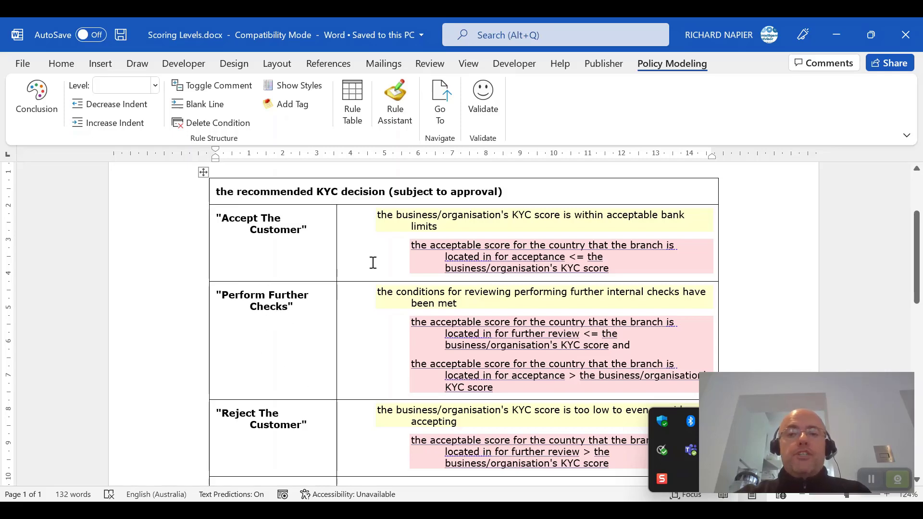
pyautogui.scroll(-8, 423, 197)
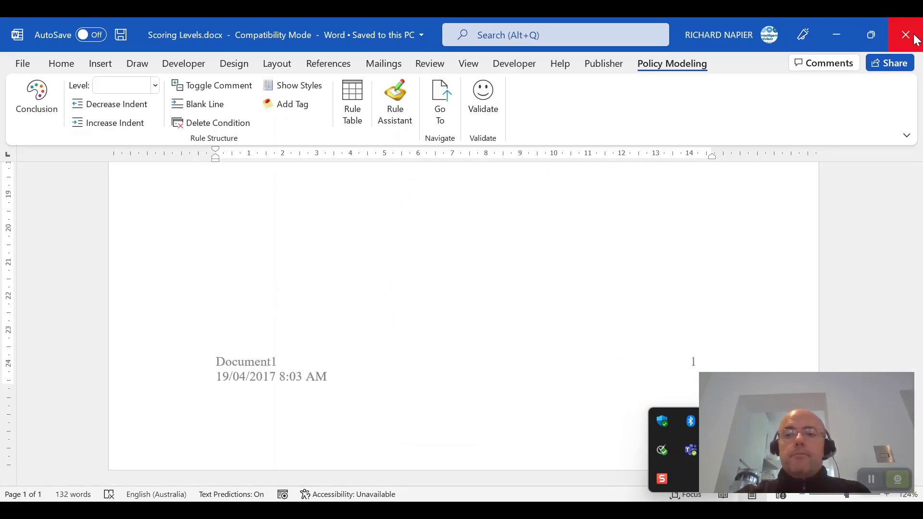
pyautogui.click(911, 37)
# Open Scoring Limits.xlsx in a maximized Excel window and highlight the Country, Review and Acceptance entries for the three countries
pyautogui.click(123, 211)
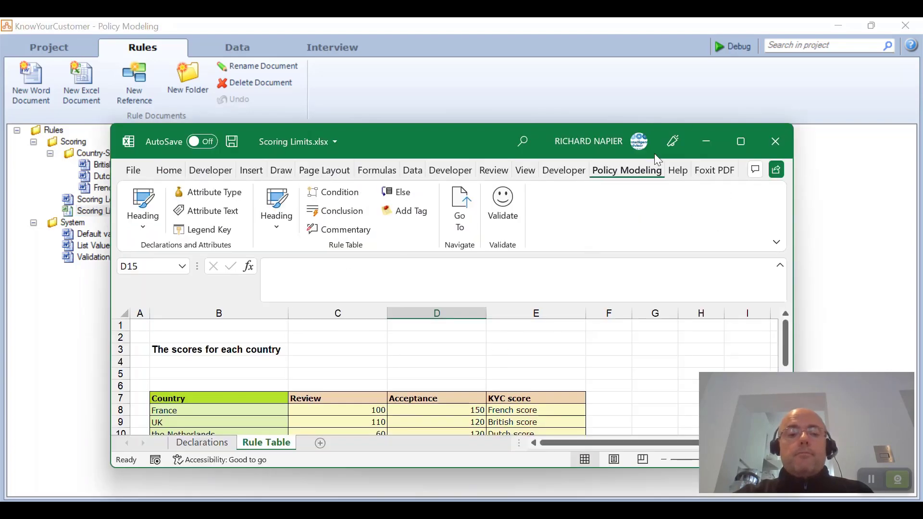
pyautogui.click(738, 143)
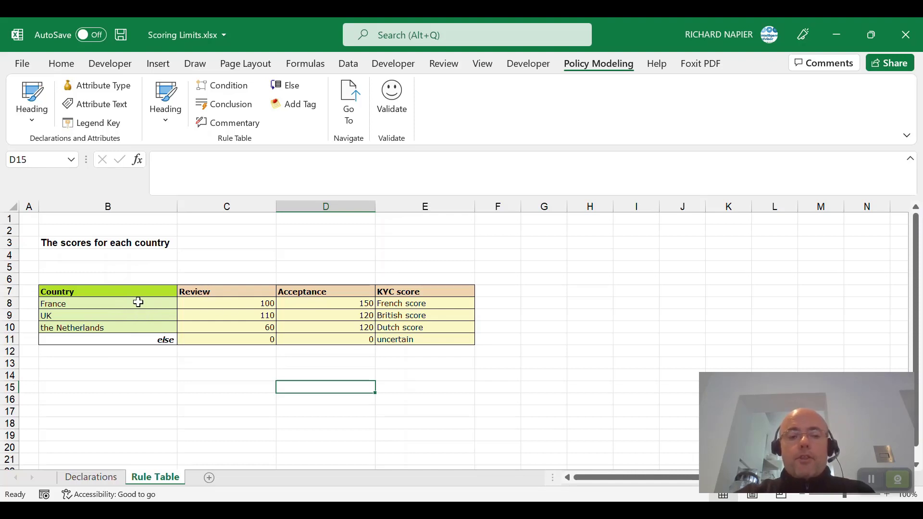
pyautogui.moveTo(140, 301); pyautogui.dragTo(142, 330)
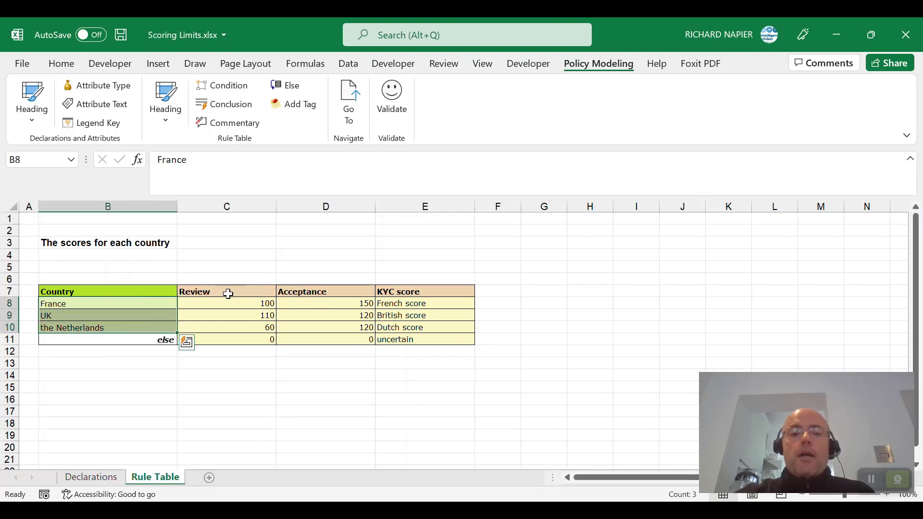
pyautogui.moveTo(212, 303); pyautogui.dragTo(238, 327)
pyautogui.moveTo(336, 307); pyautogui.dragTo(347, 323)
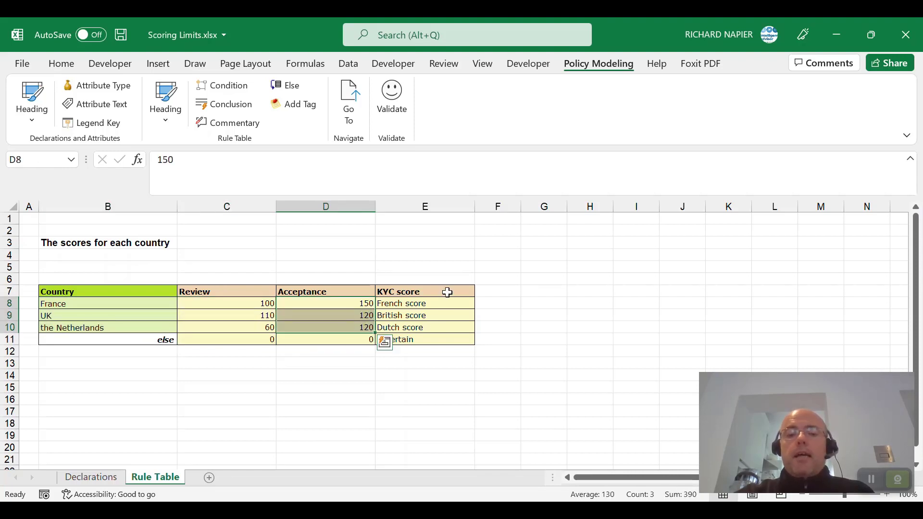
# Inspect the KYC score cells of the country rule table, including the else row, and close the workbook
pyautogui.click(417, 304)
pyautogui.click(422, 318)
pyautogui.click(426, 339)
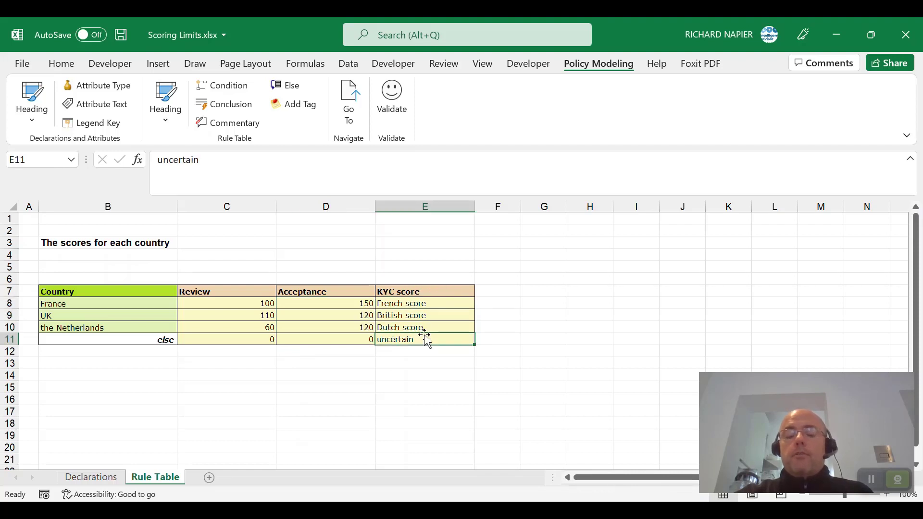
pyautogui.click(424, 327)
pyautogui.click(423, 302)
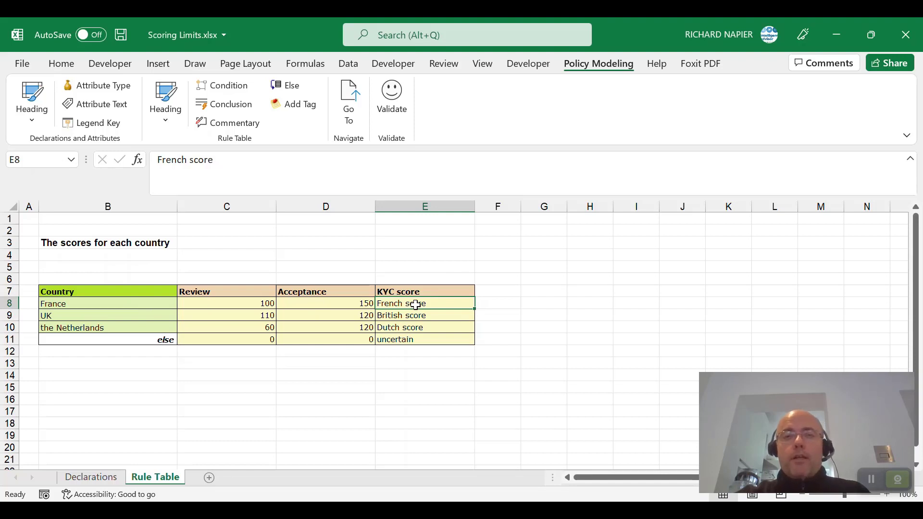
pyautogui.click(906, 35)
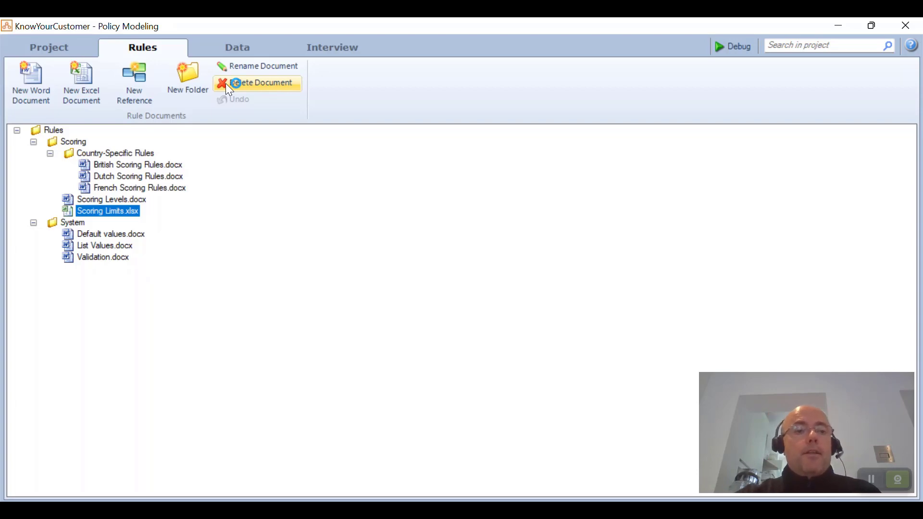
# Go to the project's forms and open the KYC Form template in Word
pyautogui.click(77, 46)
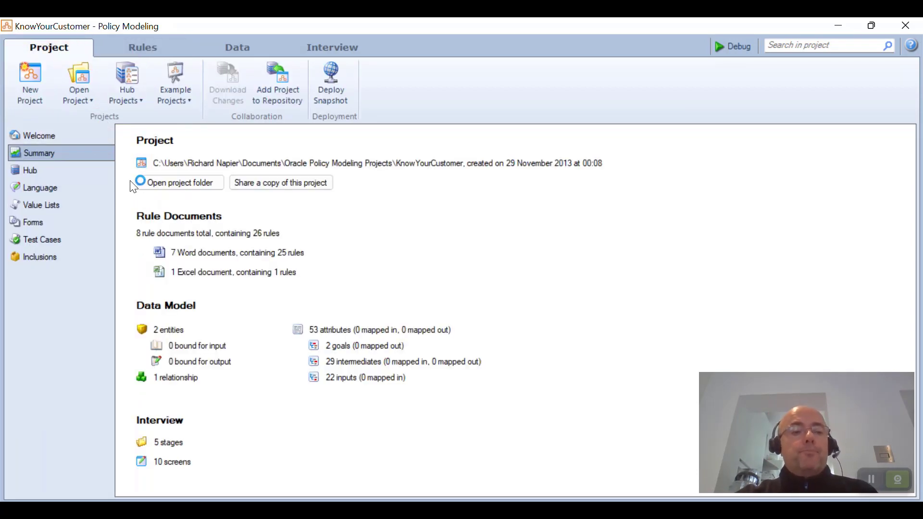
pyautogui.click(39, 222)
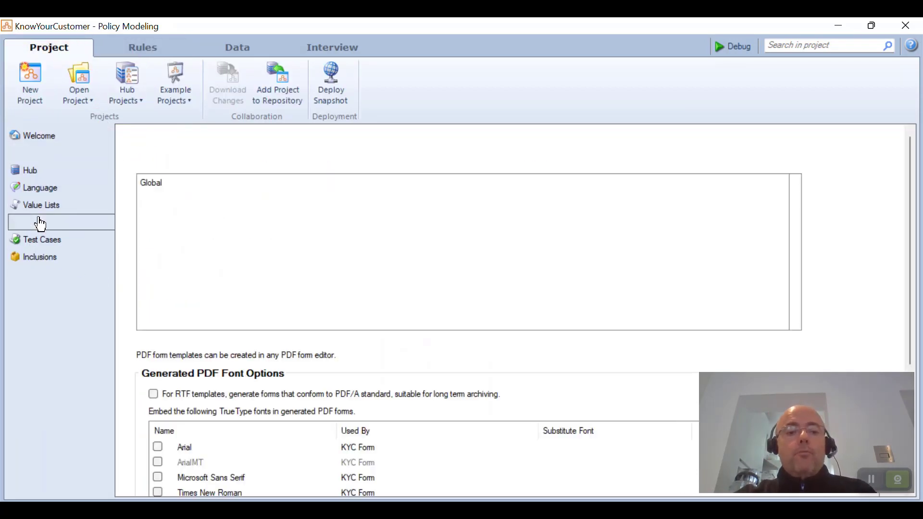
pyautogui.click(194, 203)
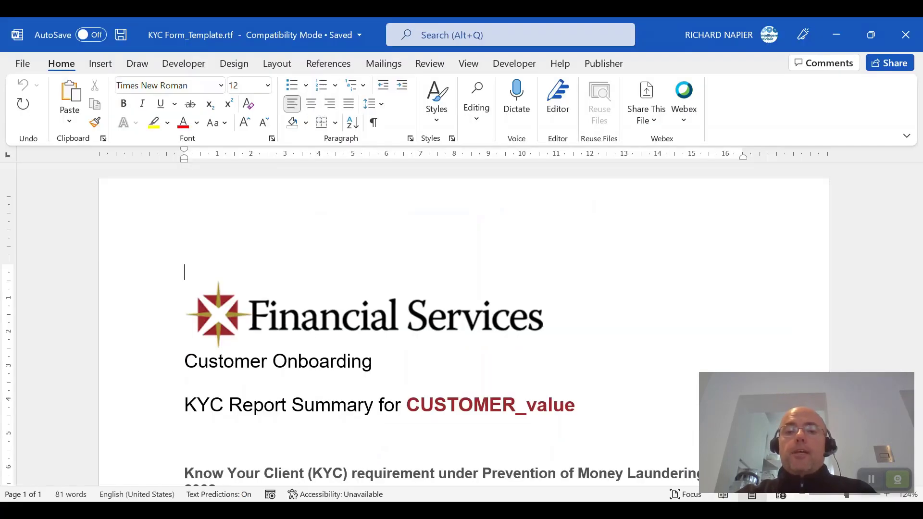
# Show the Publisher tools and examine the template's substitution fields down to the Key Facts table
pyautogui.click(607, 63)
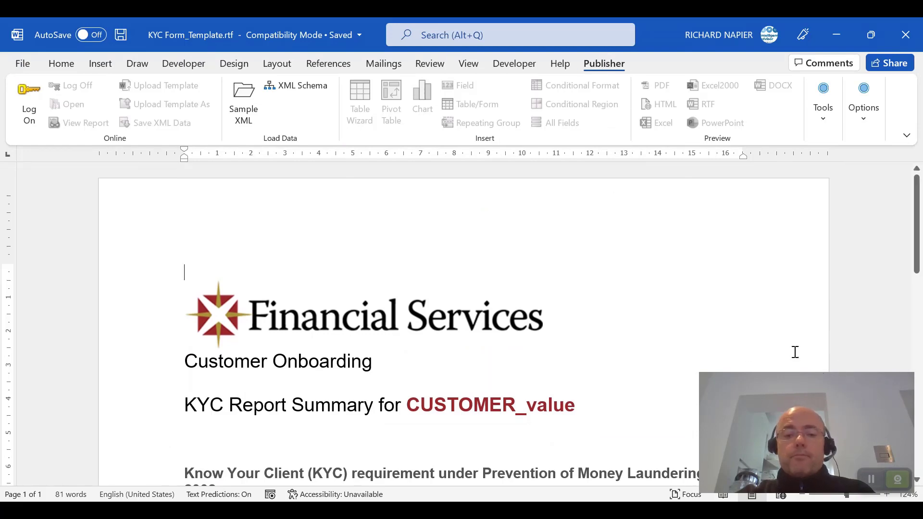
pyautogui.scroll(-5, 562, 309)
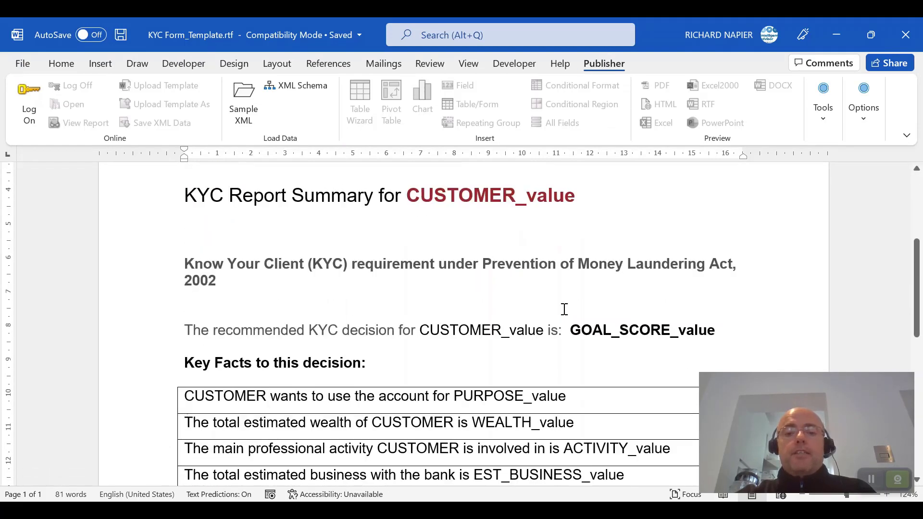
pyautogui.scroll(-2, 564, 309)
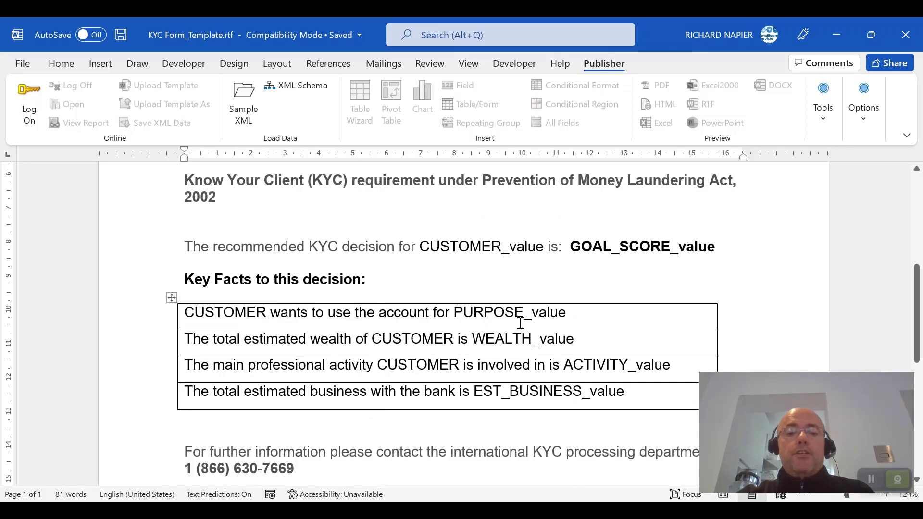
# Review the KYC Form template's substitution fields, highlighting CUSTOMER_value in the report title, and close the document
pyautogui.scroll(-1, 464, 309)
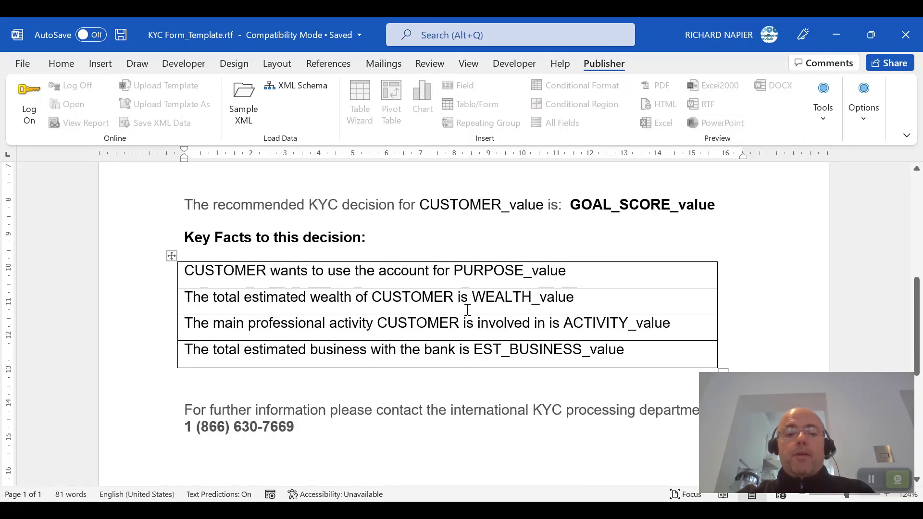
pyautogui.scroll(3, 469, 311)
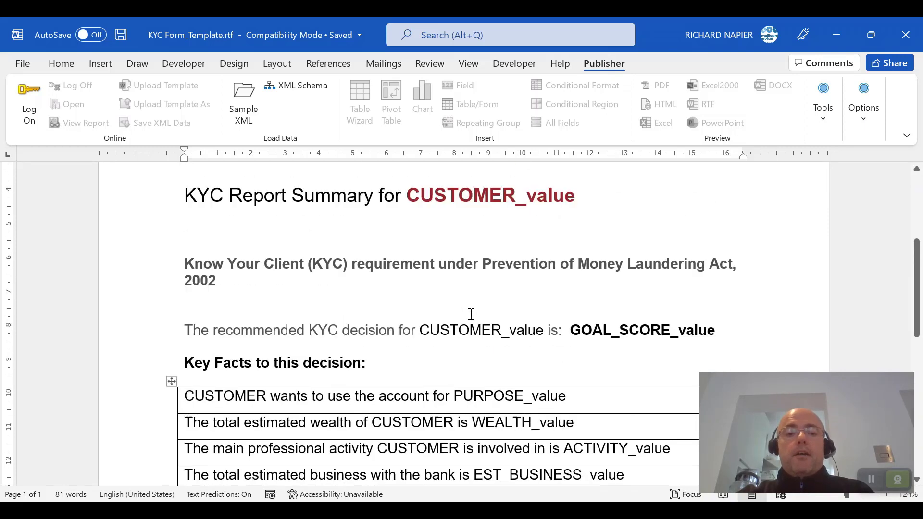
pyautogui.doubleClick(483, 196)
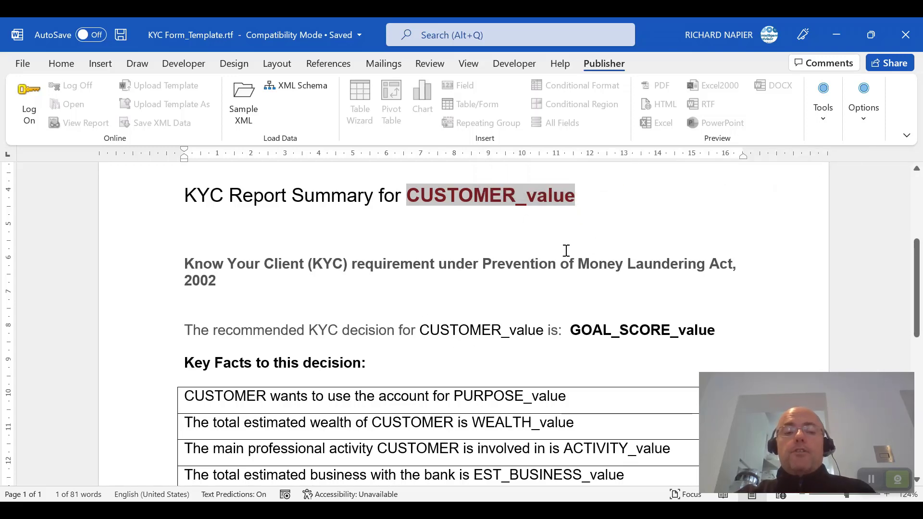
pyautogui.scroll(-10, 490, 279)
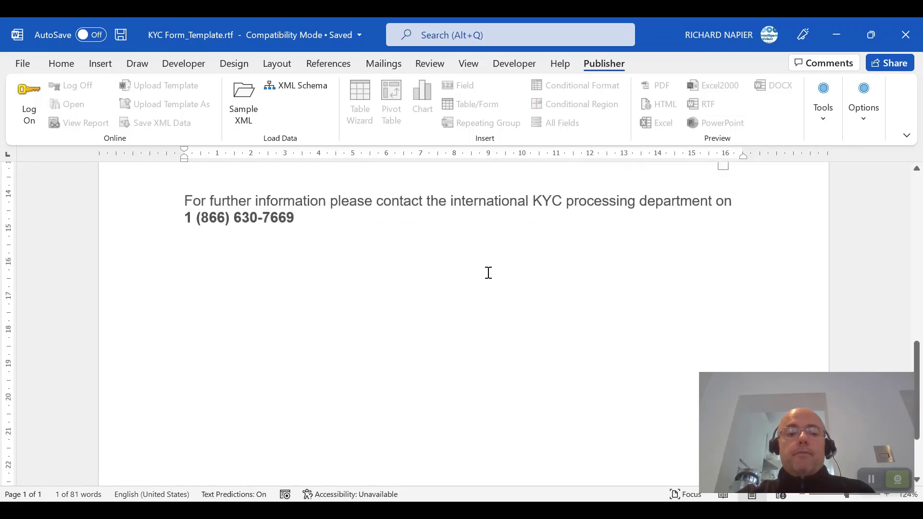
pyautogui.scroll(7, 488, 273)
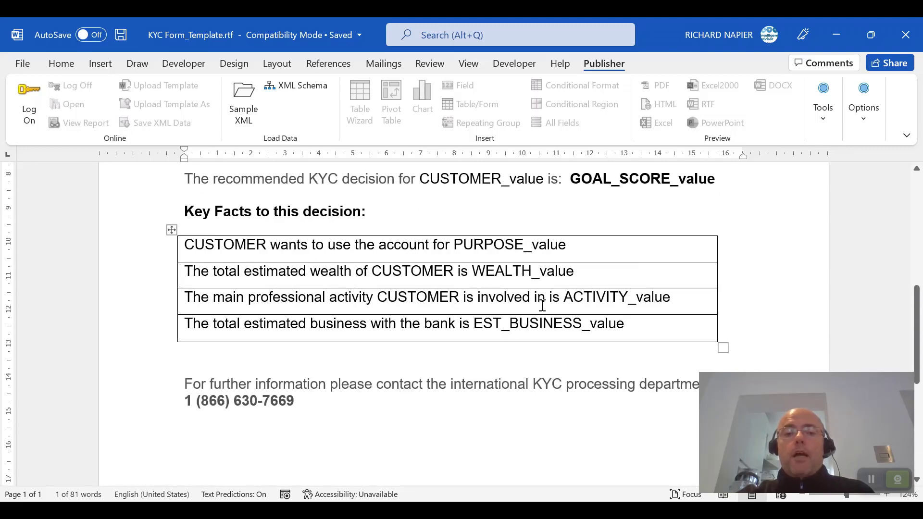
pyautogui.scroll(3, 542, 305)
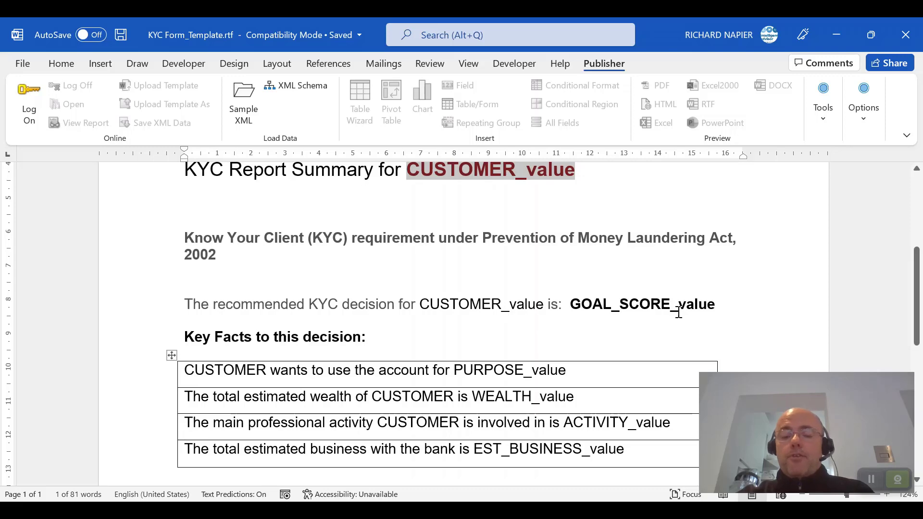
pyautogui.click(905, 35)
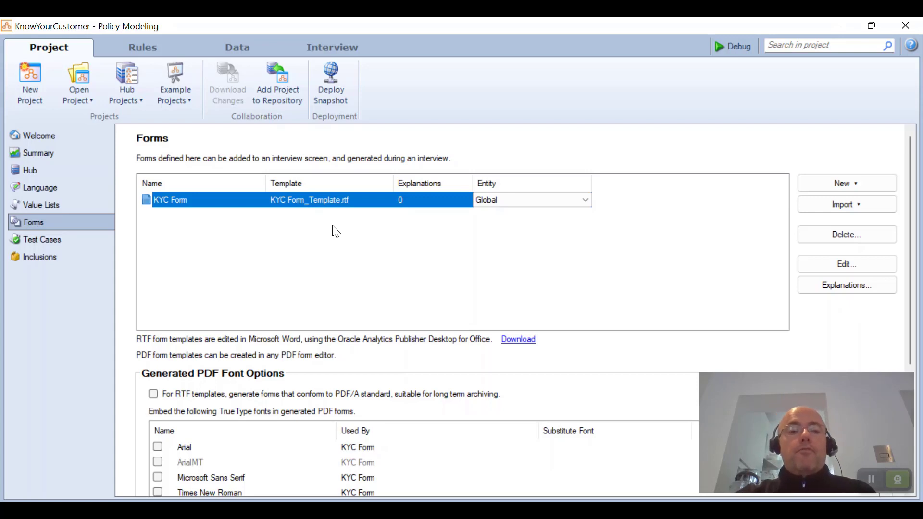
# Inspect the interview's On-Boarding Complete screen, its recommended KYC decision explanation, and the interview goals
pyautogui.click(345, 46)
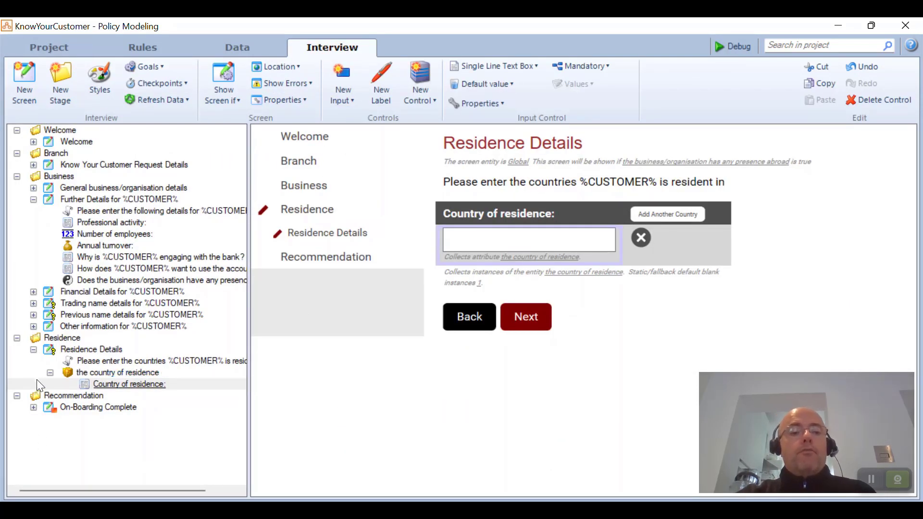
pyautogui.click(33, 407)
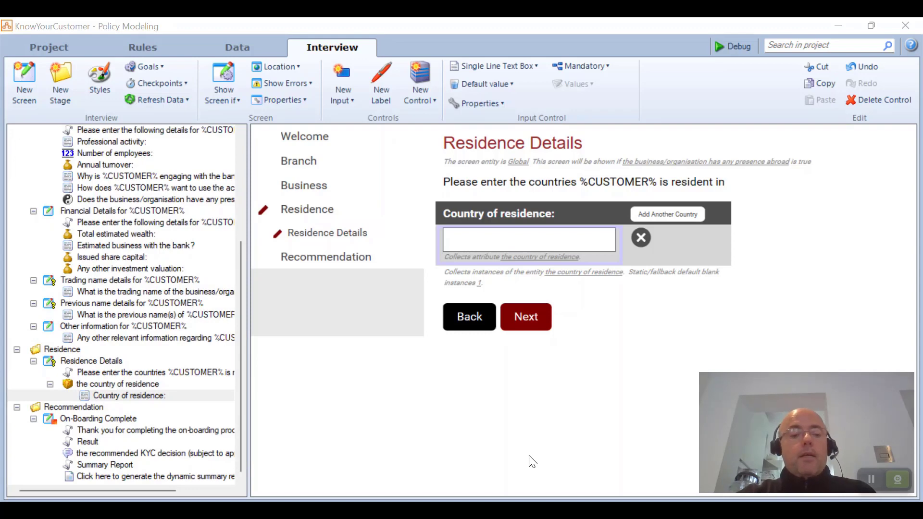
pyautogui.click(74, 422)
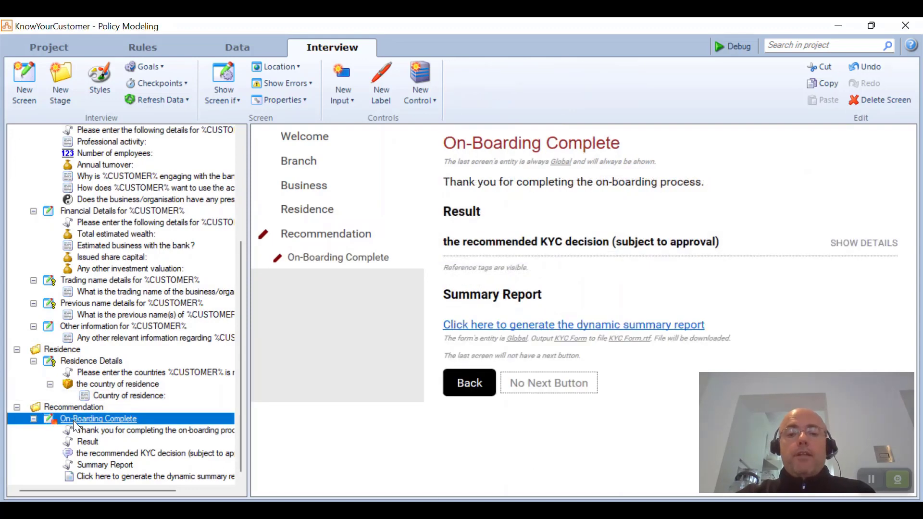
pyautogui.click(123, 453)
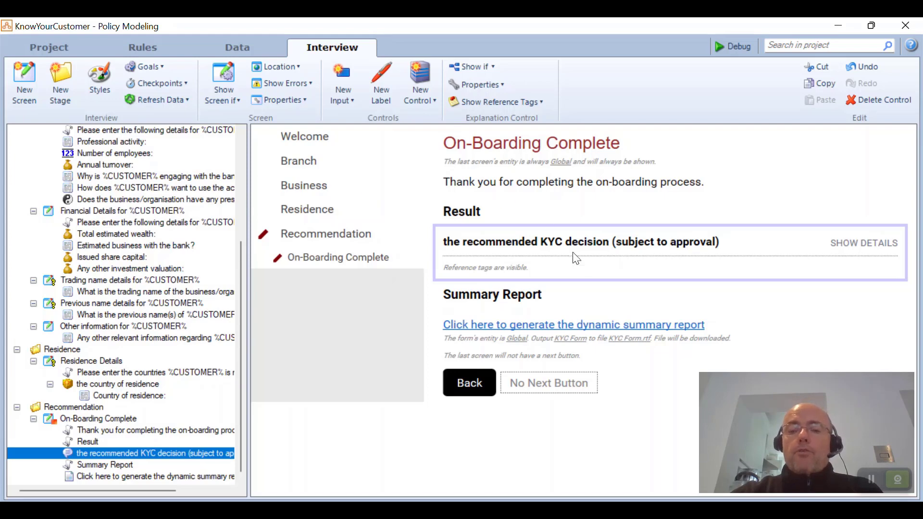
pyautogui.click(162, 68)
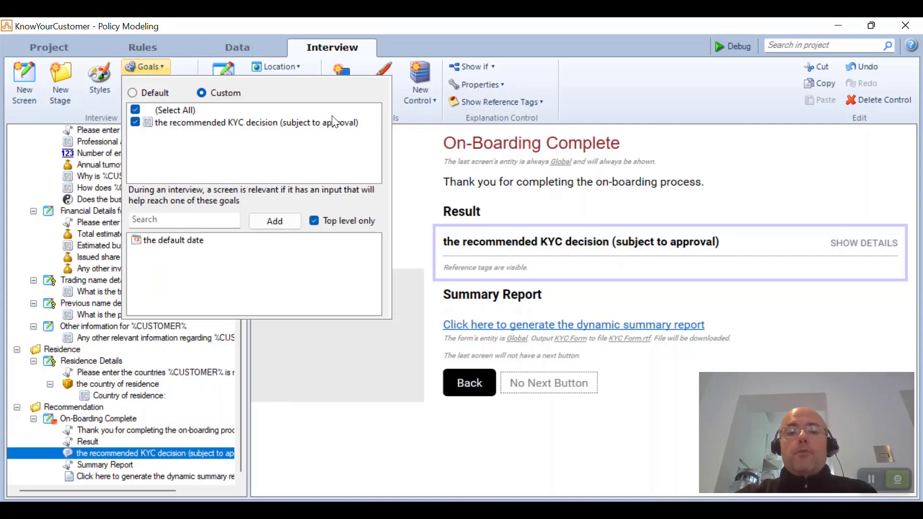
# Start debugging the project in a maximized debugger window and begin the interview from its Welcome screen
pyautogui.click(728, 47)
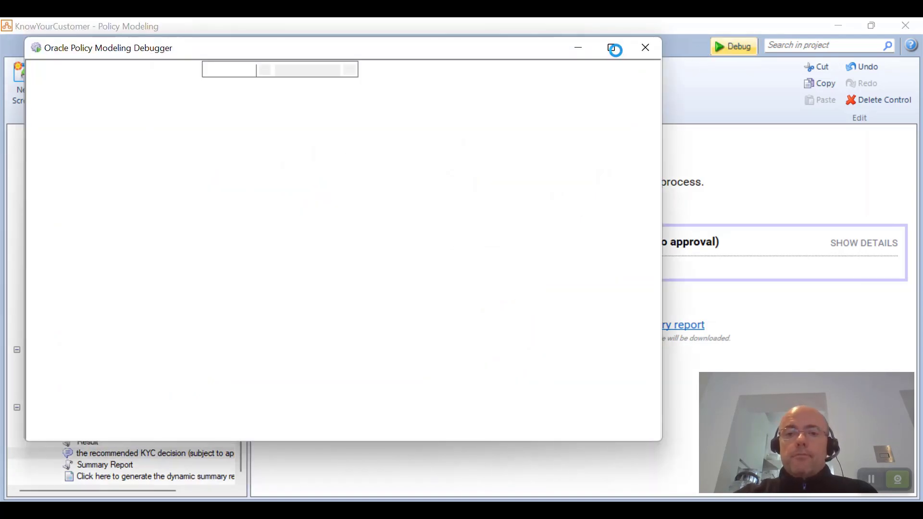
pyautogui.click(618, 55)
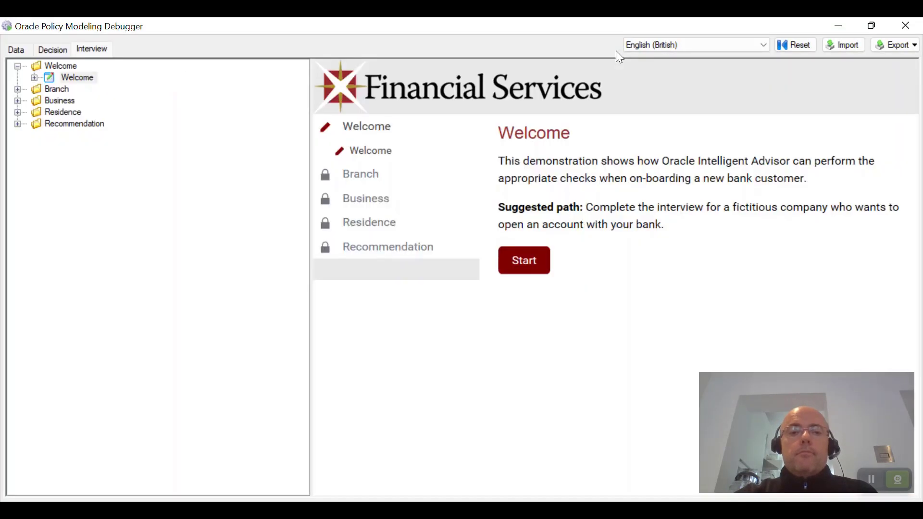
pyautogui.click(527, 264)
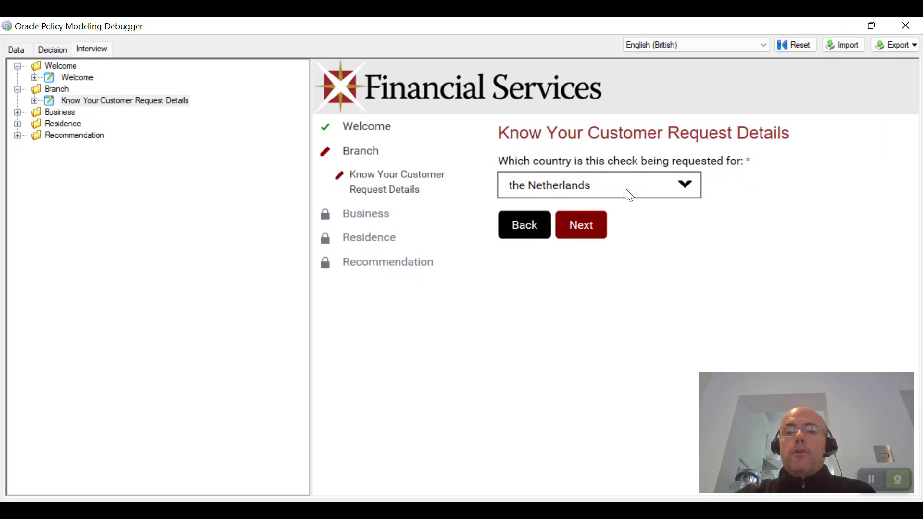
# Select France as the country the check is requested for and continue to the general business details
pyautogui.click(627, 191)
pyautogui.click(598, 171)
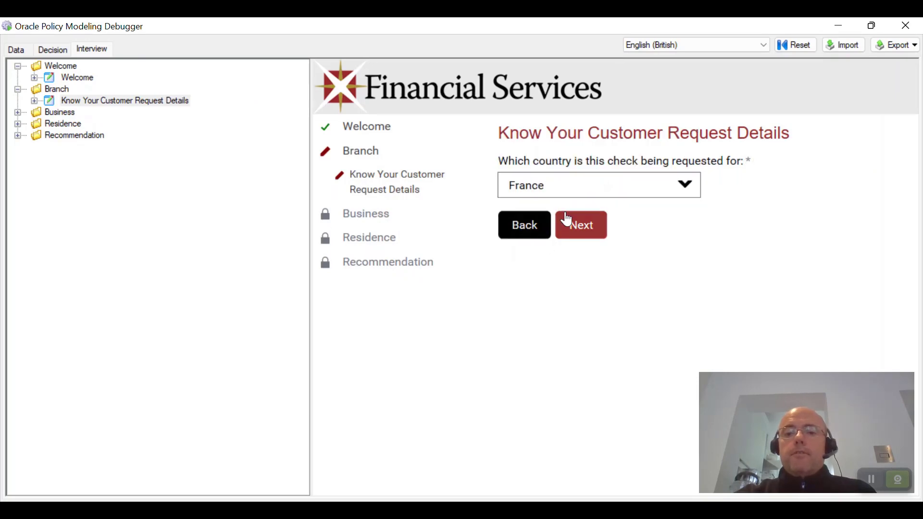
pyautogui.click(596, 235)
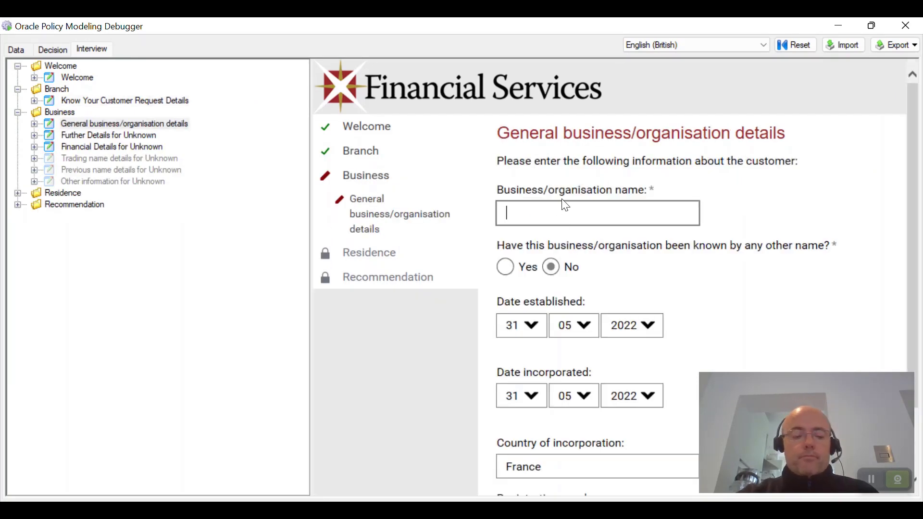
# Enter Intelligent Advisor IT Consulting as the business/organisation name
pyautogui.write('Or')
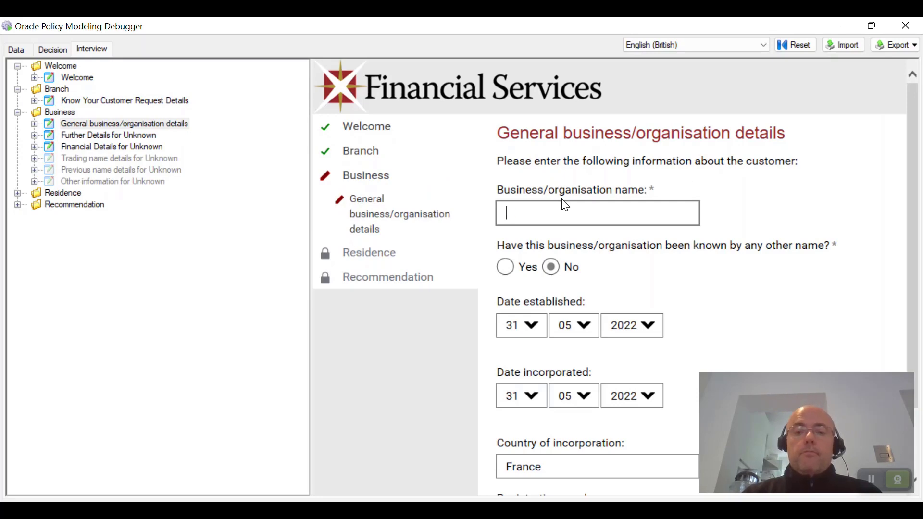
pyautogui.write('telligent ')
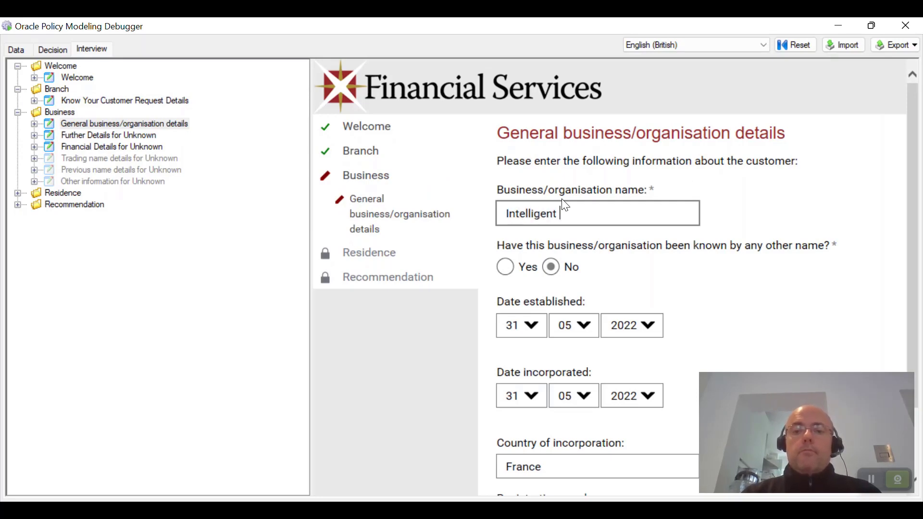
pyautogui.write('Advisor IT Cosnu')
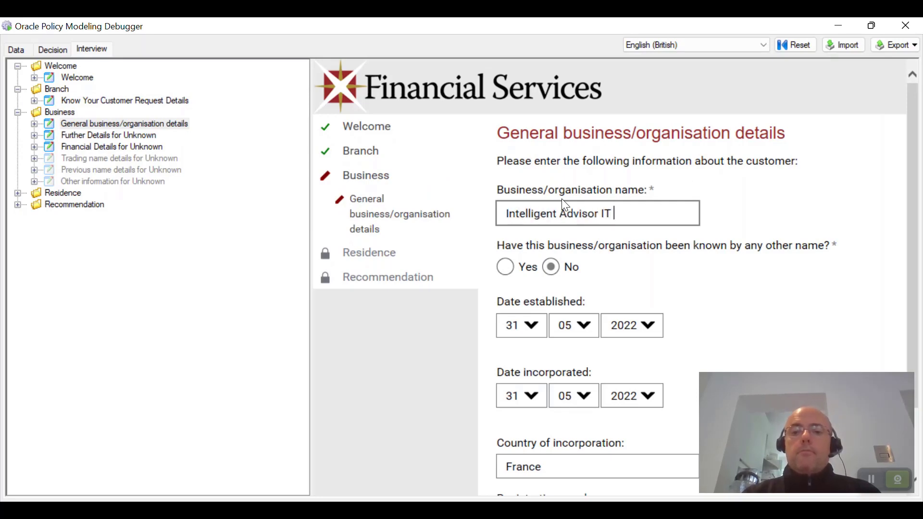
pyautogui.press('BackSpace')
pyautogui.press('BackSpace')
pyautogui.press('BackSpace')
pyautogui.write('nsulting')
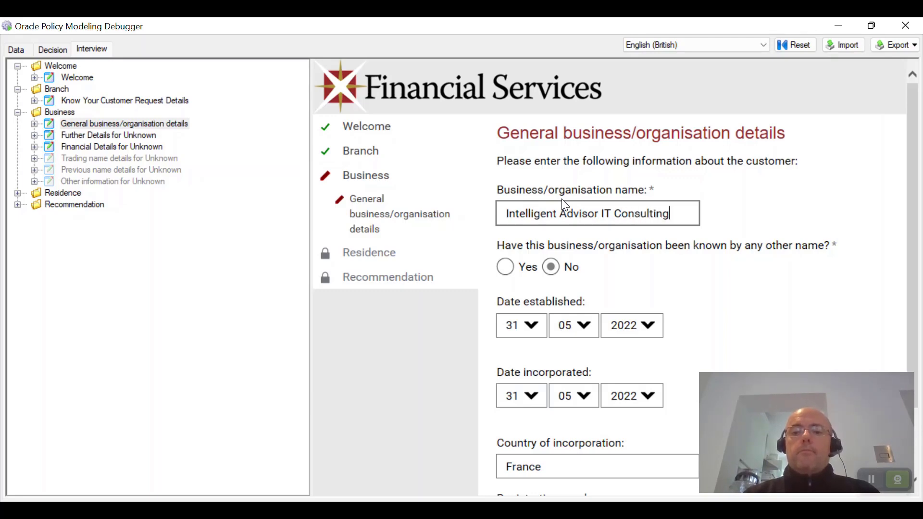
# Set the year to 2018 for both the date established and the date incorporated
pyautogui.click(641, 323)
pyautogui.click(648, 330)
pyautogui.scroll(-3, 642, 387)
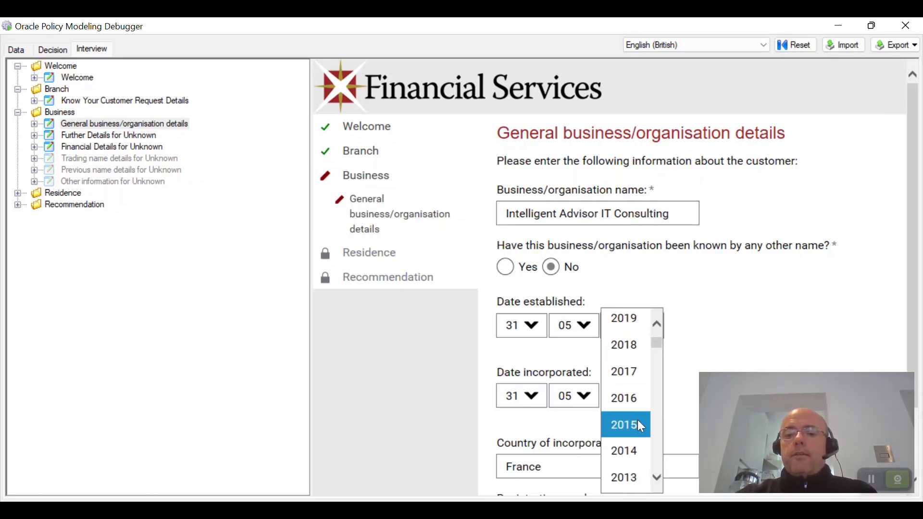
pyautogui.click(634, 355)
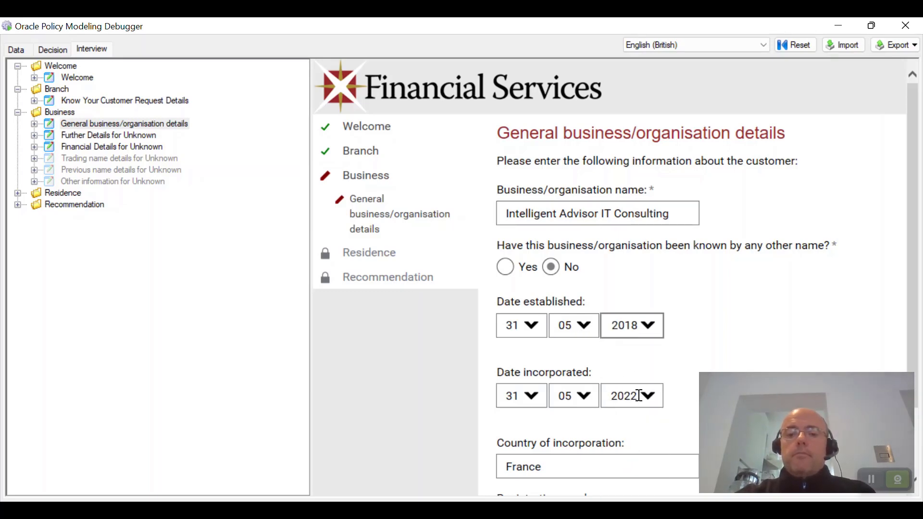
pyautogui.click(653, 403)
pyautogui.scroll(-1, 646, 380)
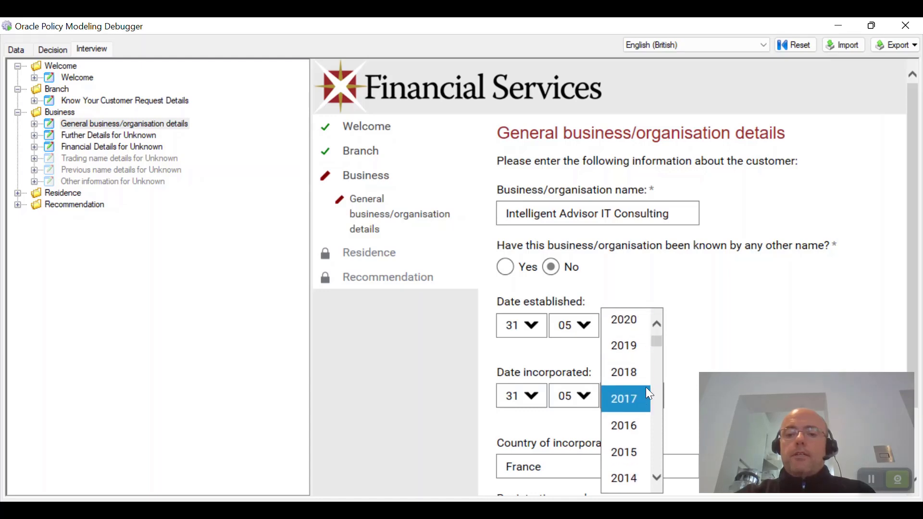
pyautogui.click(644, 374)
# Try to submit the general business details with a registration number that mixes letters and digits
pyautogui.scroll(-2, 627, 372)
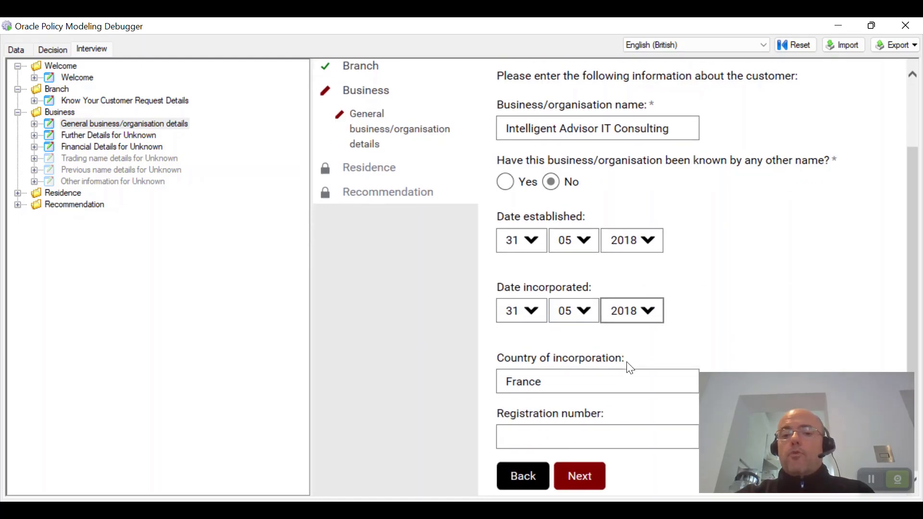
pyautogui.click(551, 437)
pyautogui.write('XY')
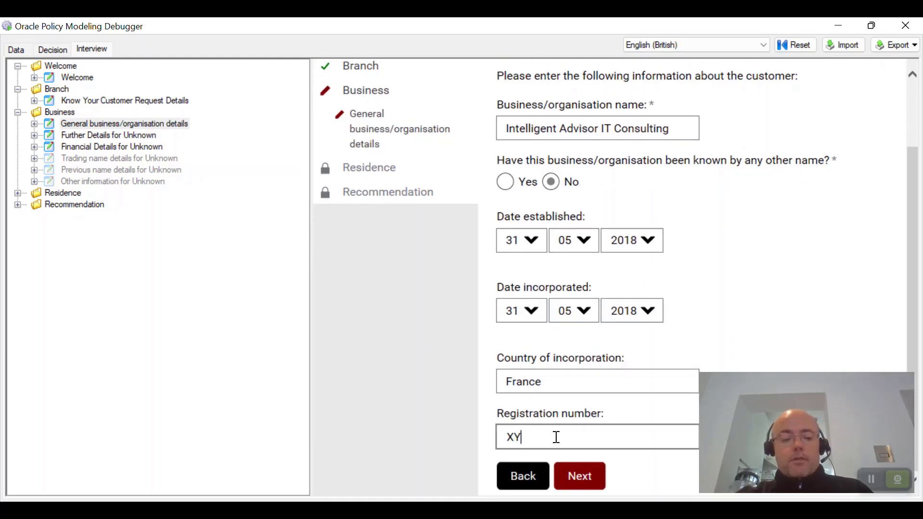
pyautogui.write('Z123')
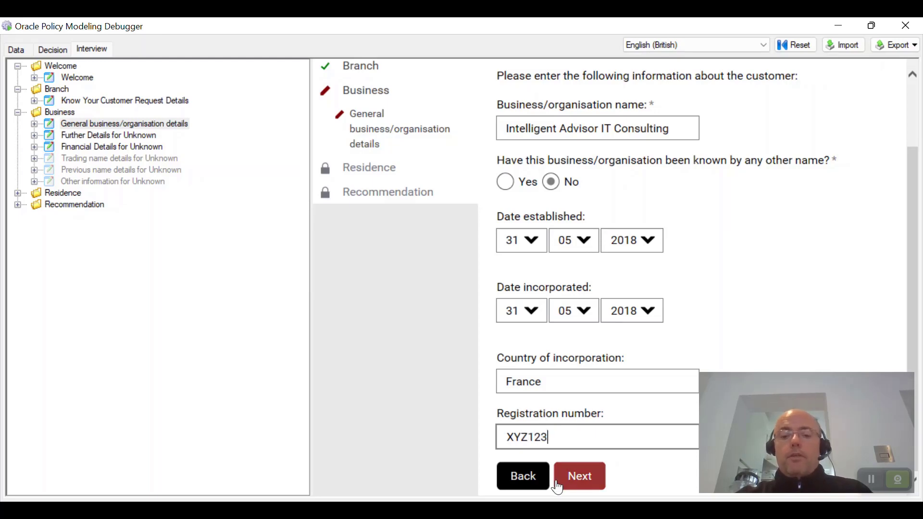
pyautogui.click(591, 467)
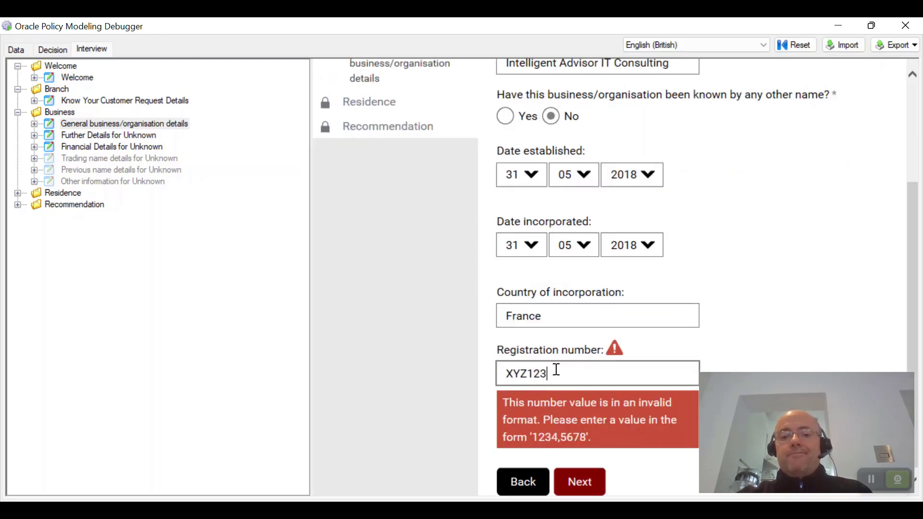
# Replace the registration number with a digits-only value and continue to the Further Details screen
pyautogui.moveTo(553, 374); pyautogui.dragTo(426, 375)
pyautogui.write('123')
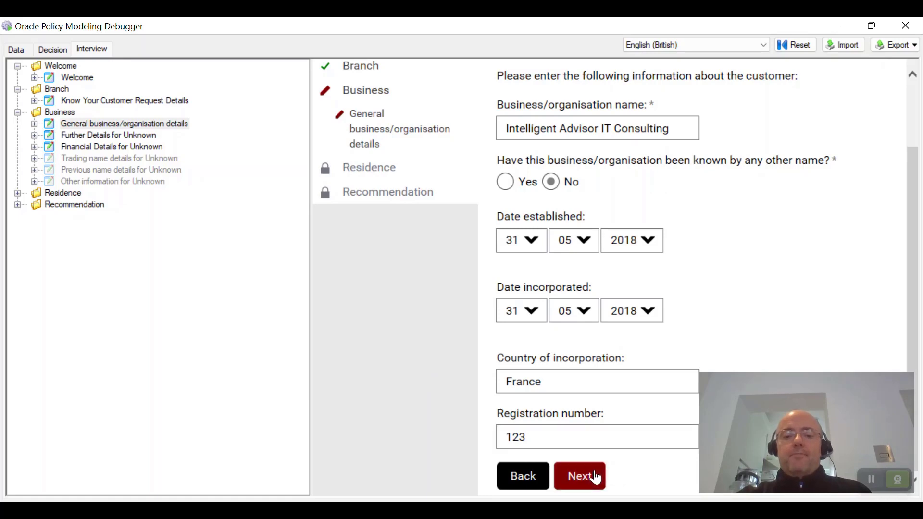
pyautogui.click(594, 477)
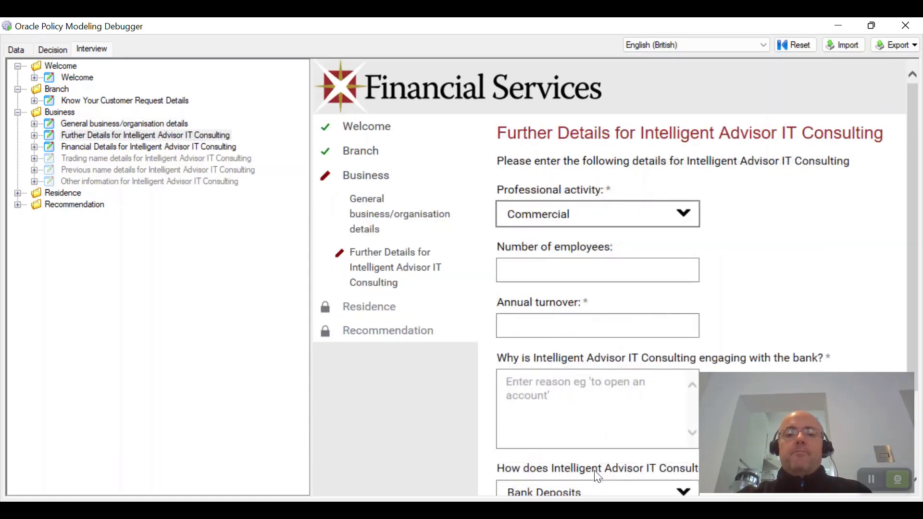
# Set the number of employees to 100 and the annual turnover to 5000000
pyautogui.click(588, 270)
pyautogui.write('100')
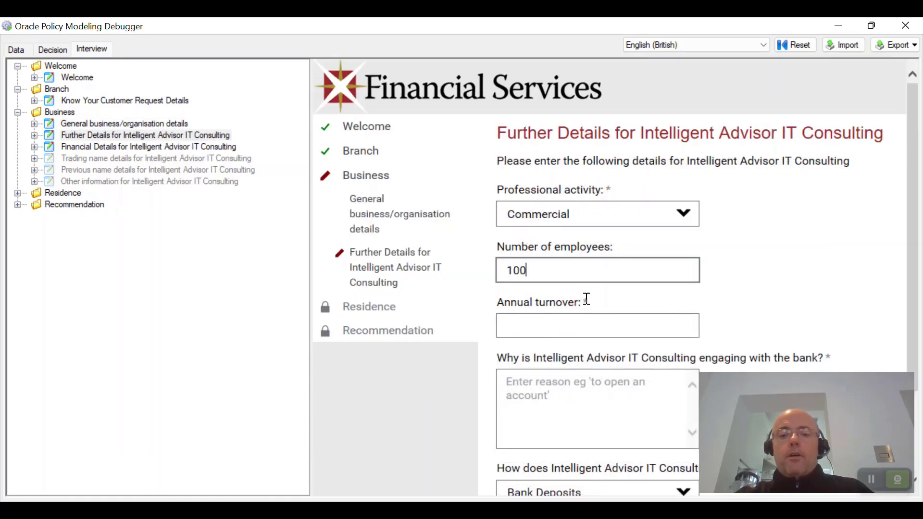
pyautogui.click(541, 331)
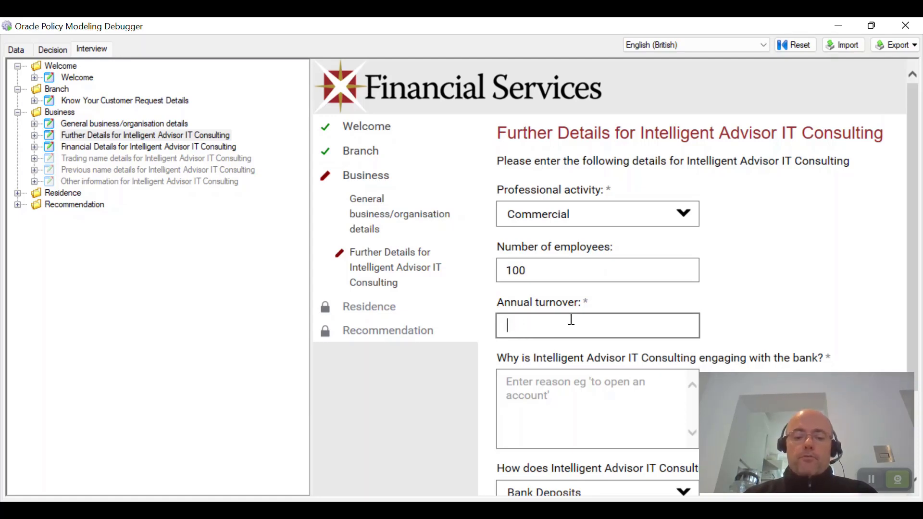
pyautogui.write('5000')
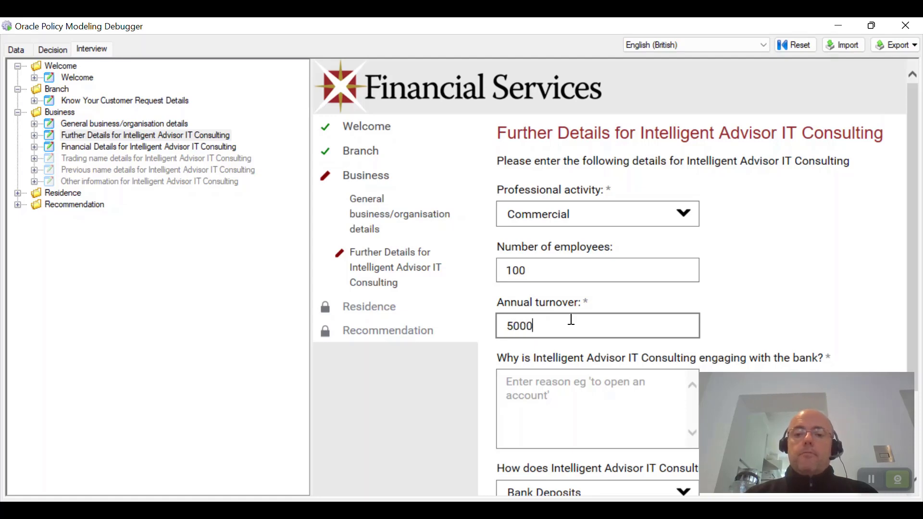
pyautogui.write('000')
pyautogui.press('Tab')
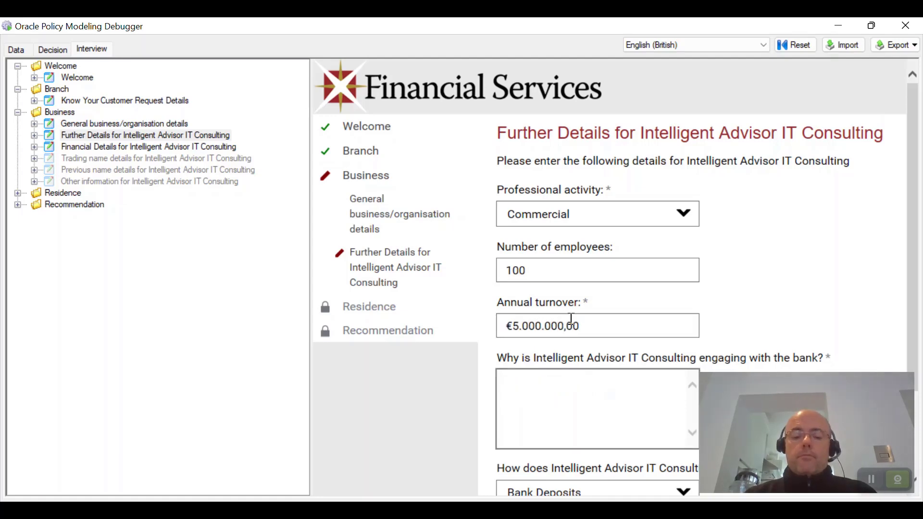
# Enter "To obtain further funds for growth" as the reason the company is engaging with the bank
pyautogui.write('To obtain fu')
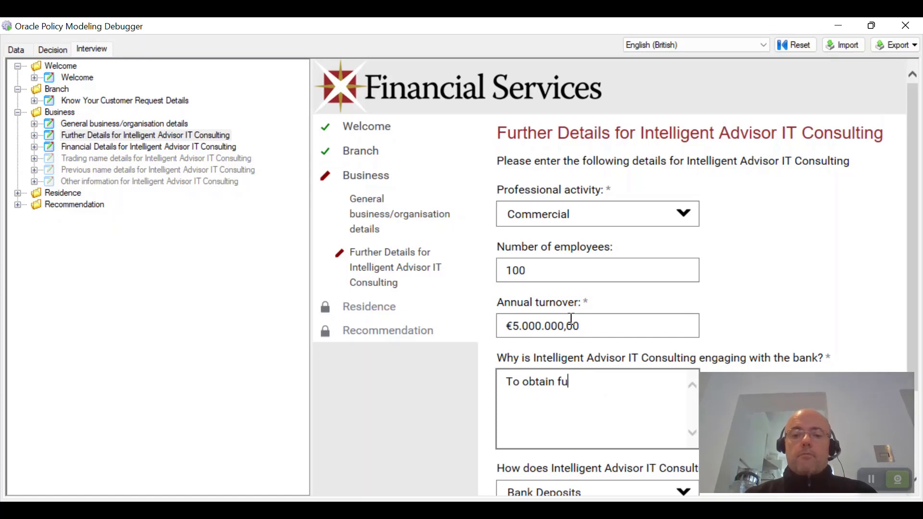
pyautogui.write('rth')
pyautogui.press('BackSpace')
pyautogui.press('BackSpace')
pyautogui.write('rther funds ')
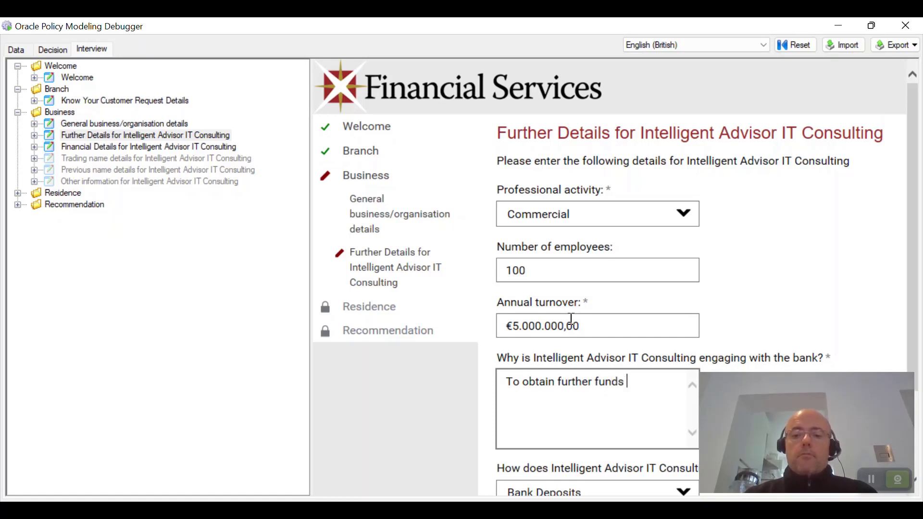
pyautogui.write('for growth')
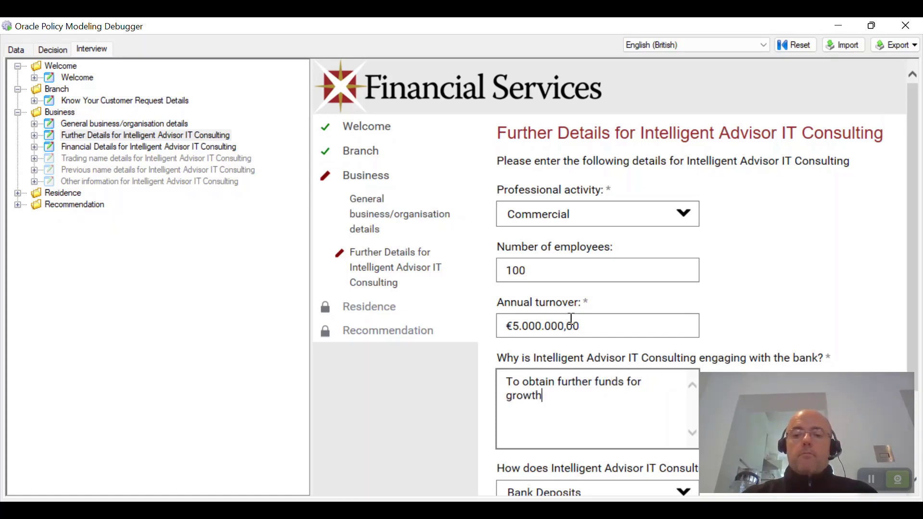
# Set the intended account use to Investment and continue to the Financial Details screen
pyautogui.scroll(-2, 572, 314)
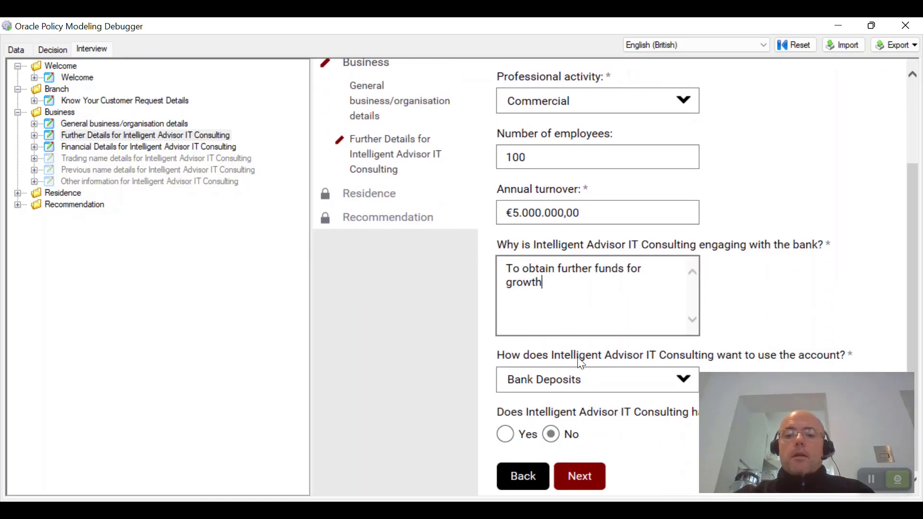
pyautogui.click(598, 384)
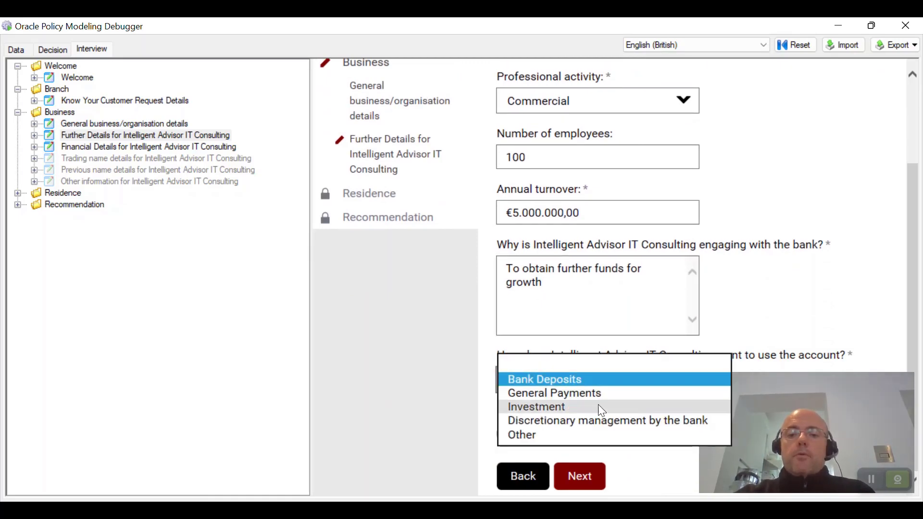
pyautogui.click(595, 408)
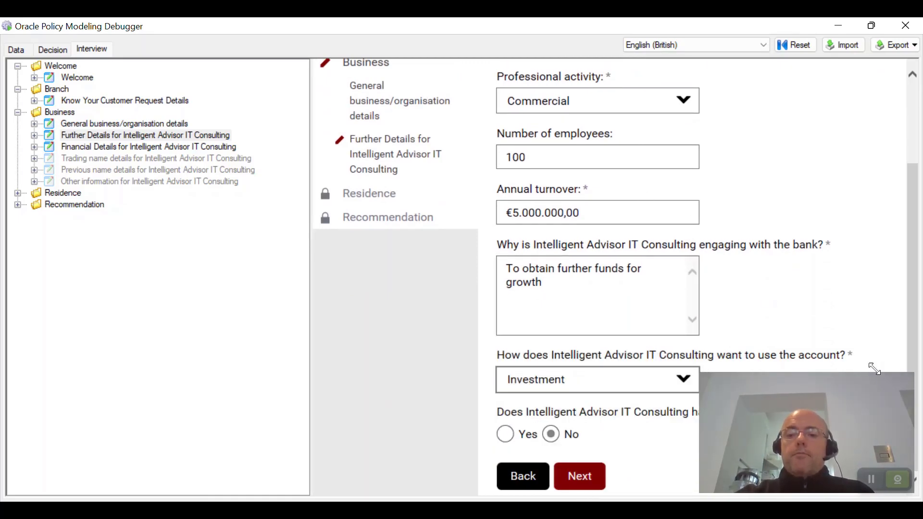
pyautogui.moveTo(866, 392); pyautogui.dragTo(866, 47)
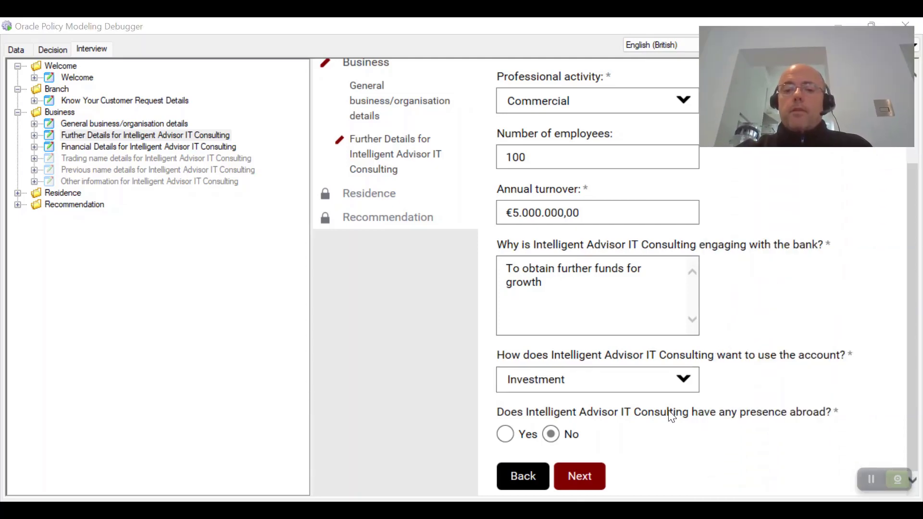
pyautogui.click(575, 477)
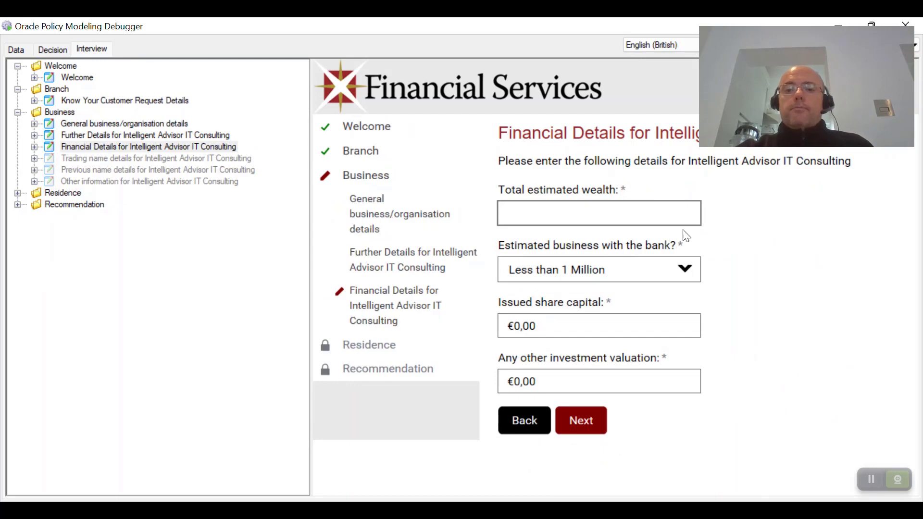
# Set the total estimated wealth to 15000000 and the estimated business with the bank to 1 to 5 Million
pyautogui.write('150')
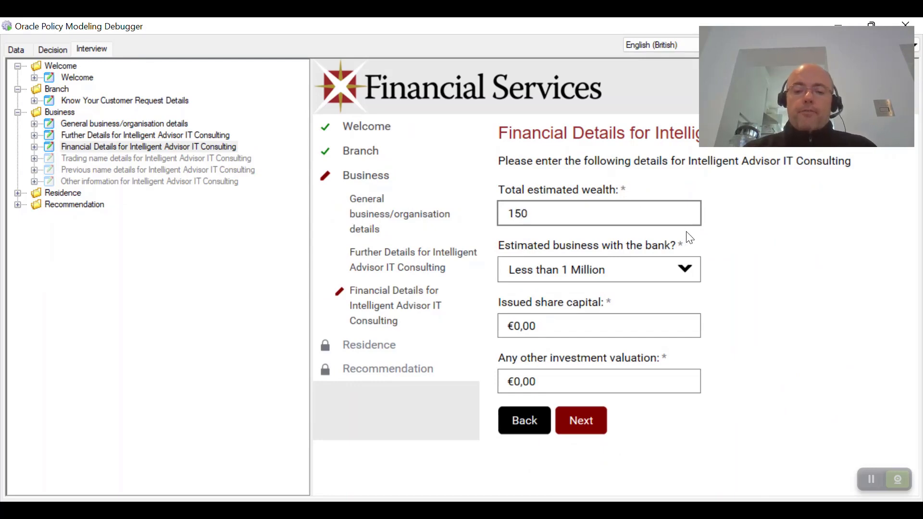
pyautogui.write('00000')
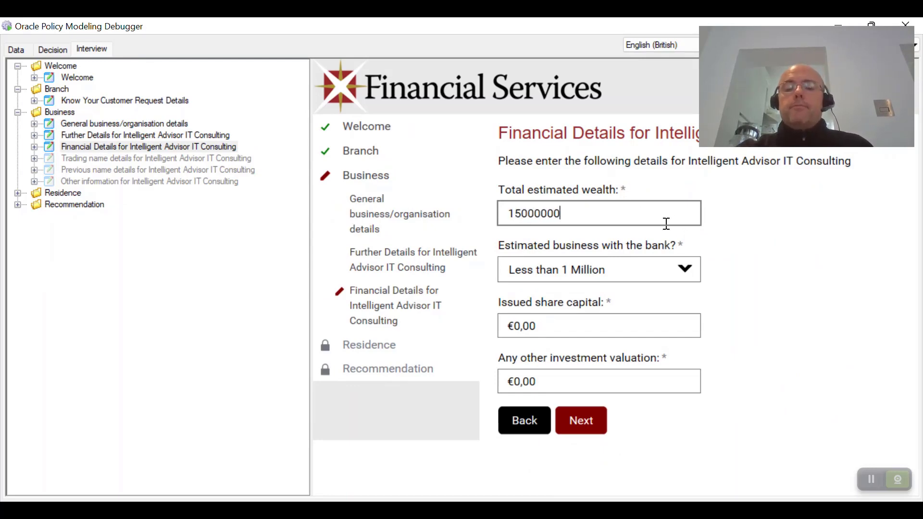
pyautogui.click(618, 269)
pyautogui.click(618, 282)
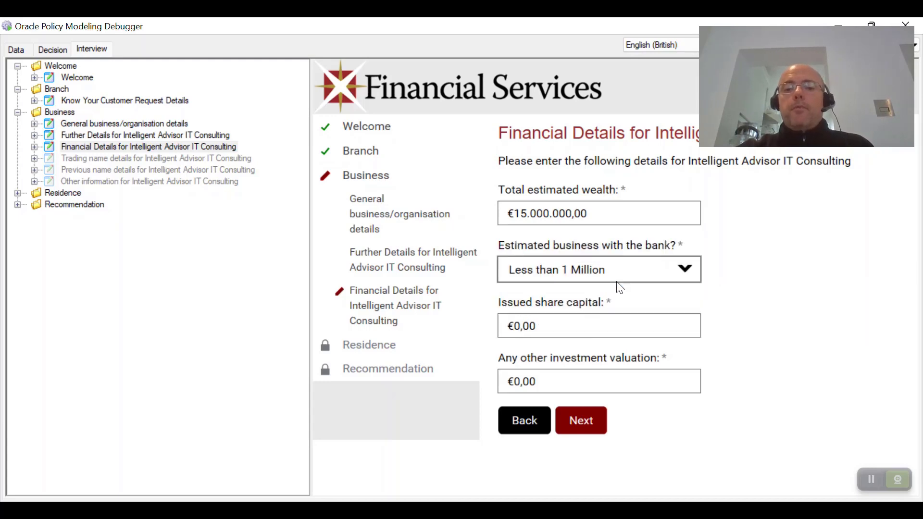
# Enter 1000000 as the other investment valuation and continue to the Residence Details screen
pyautogui.click(597, 325)
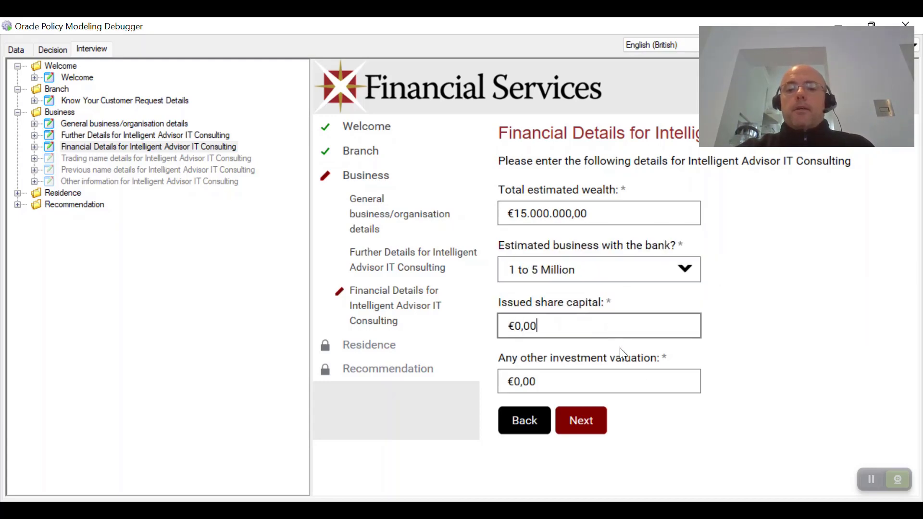
pyautogui.click(609, 380)
pyautogui.write('100000')
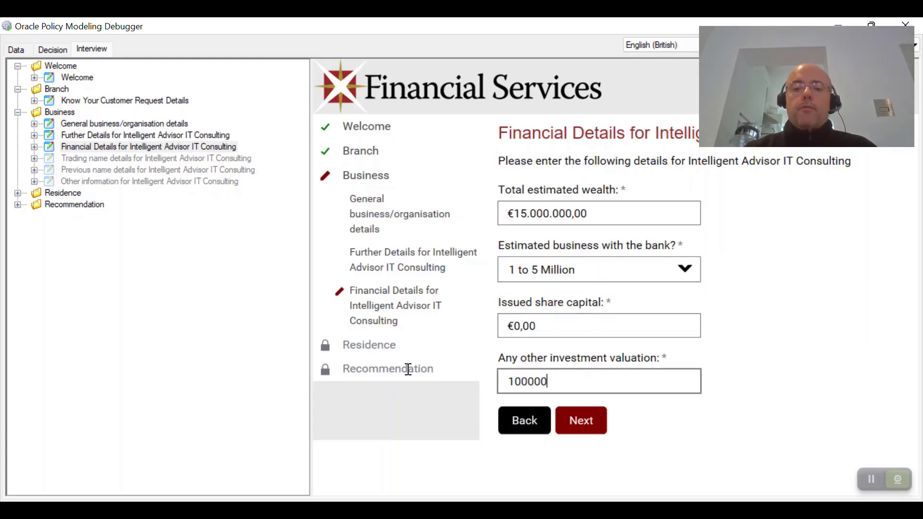
pyautogui.write('0')
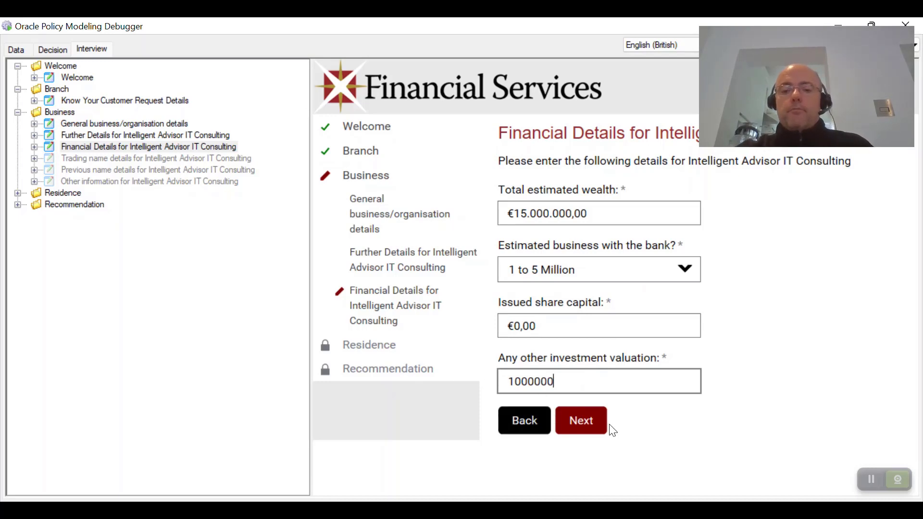
pyautogui.click(584, 422)
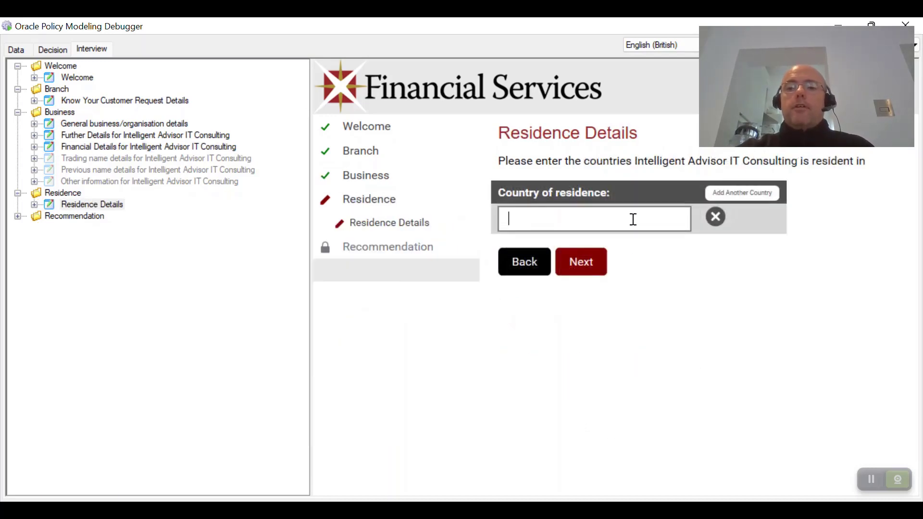
# Enter France as the first country of residence and add Estonia as the second
pyautogui.write('France')
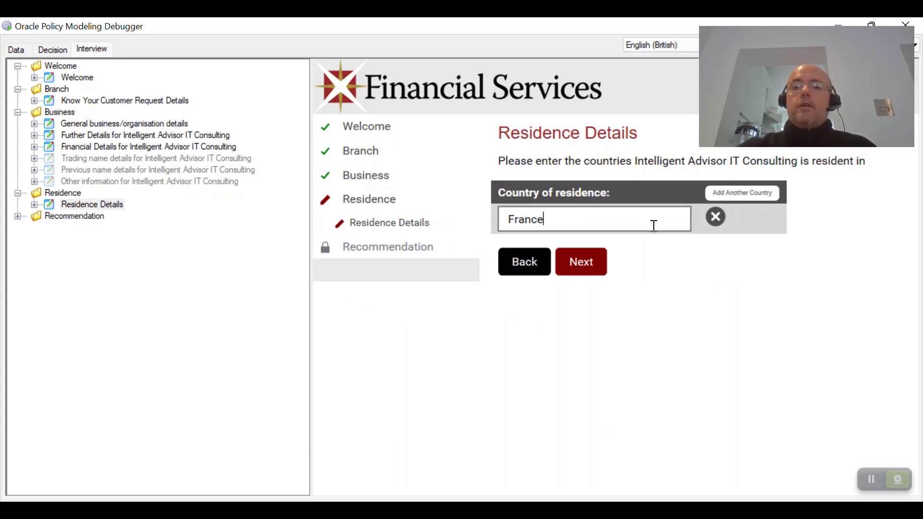
pyautogui.click(738, 194)
pyautogui.click(586, 260)
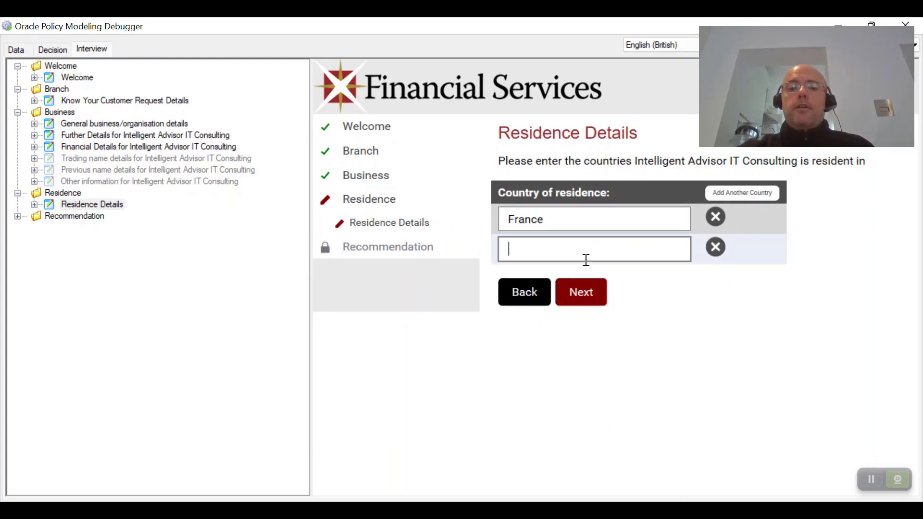
pyautogui.write('East')
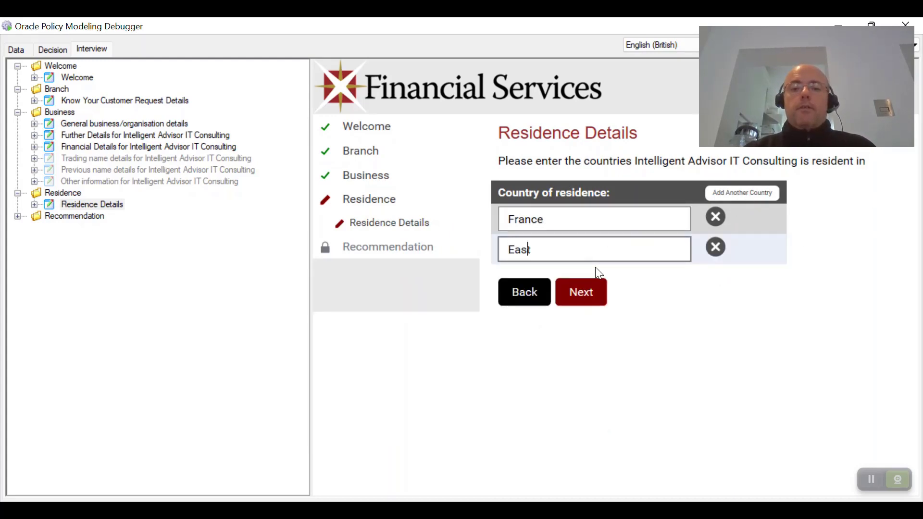
pyautogui.press('BackSpace')
pyautogui.press('BackSpace')
pyautogui.press('BackSpace')
pyautogui.write('stonia')
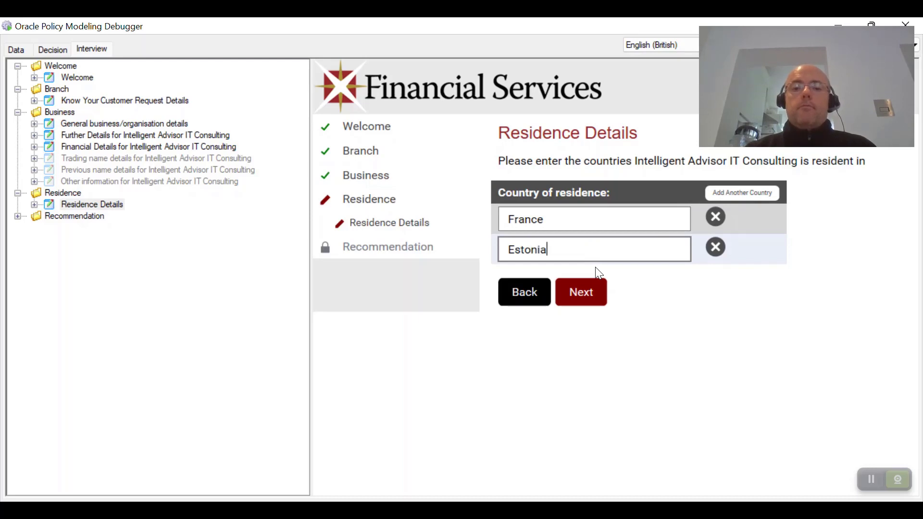
# Add Canada and USA as further countries of residence
pyautogui.click(738, 195)
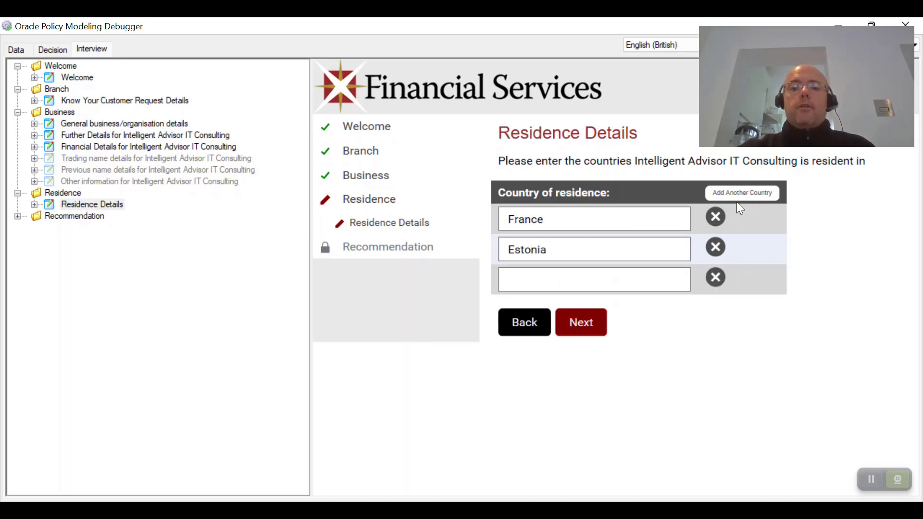
pyautogui.click(612, 281)
pyautogui.write('Ca')
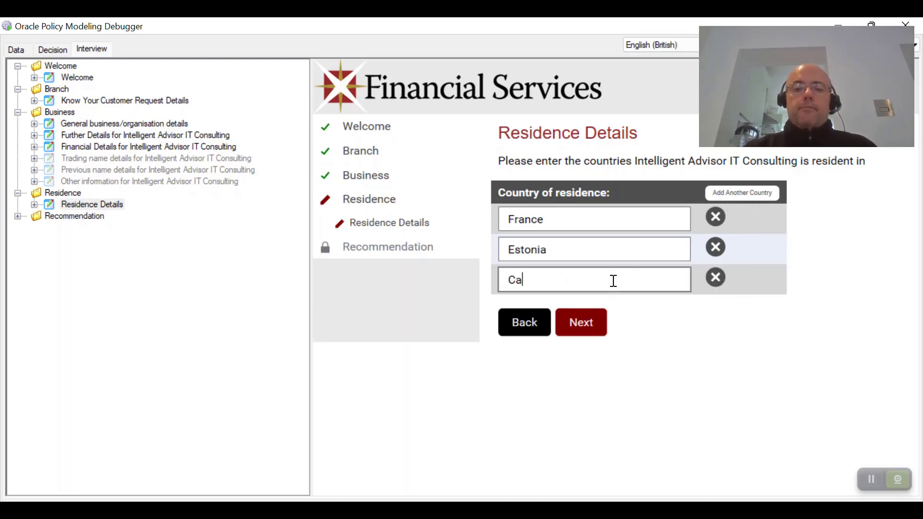
pyautogui.write('nda')
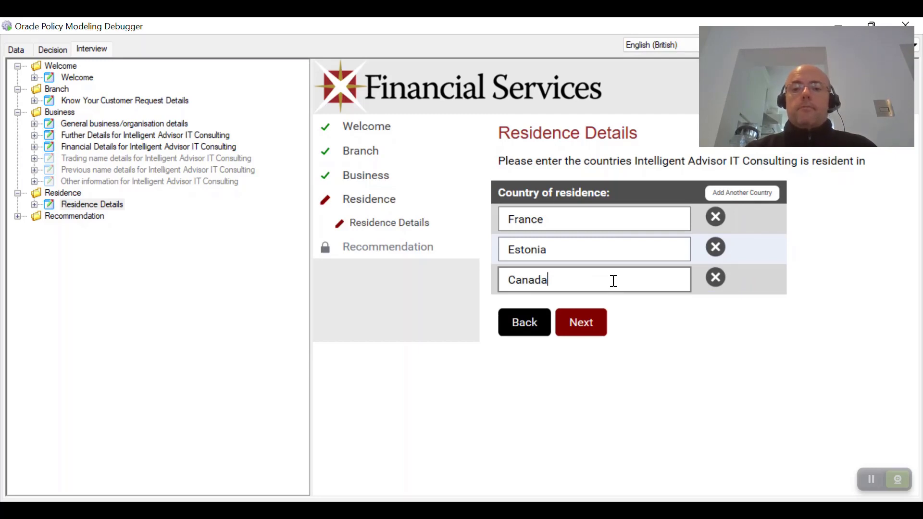
pyautogui.click(743, 194)
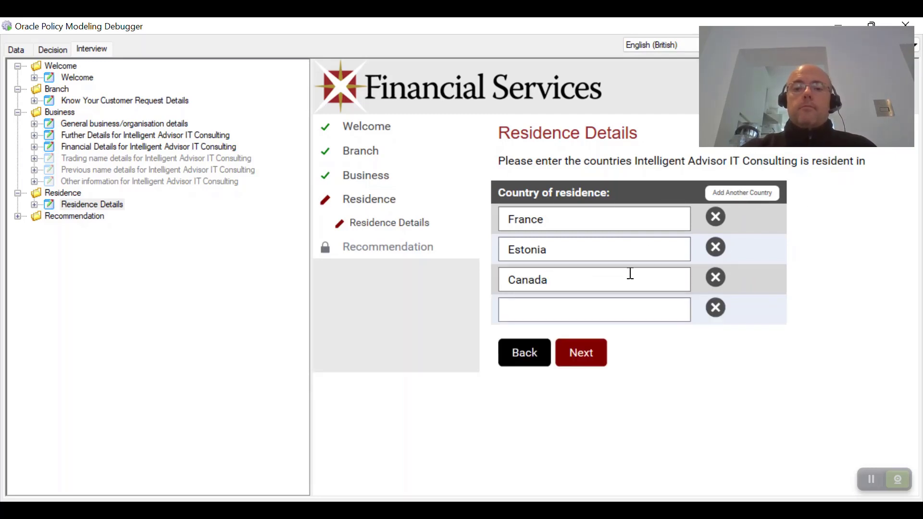
pyautogui.click(588, 306)
pyautogui.write('USA')
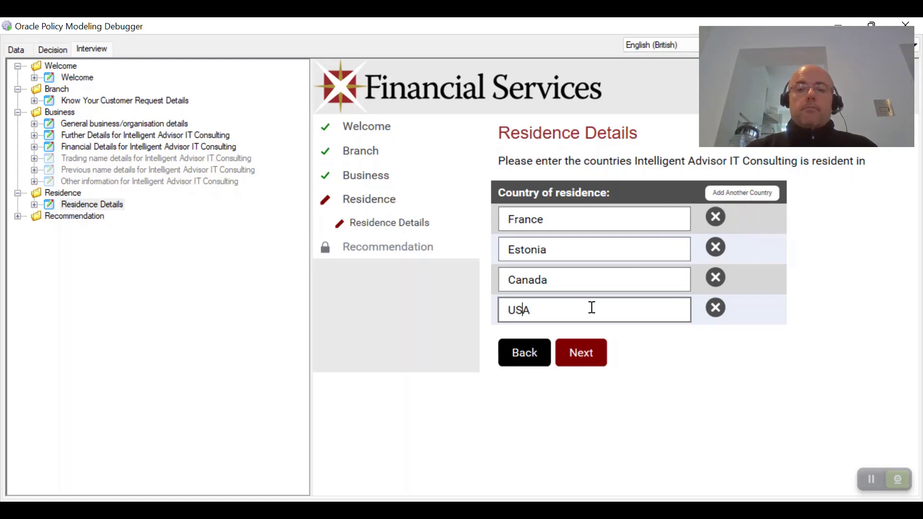
# Add Australia as the fifth country of residence and continue to the On-Boarding Complete screen
pyautogui.click(732, 193)
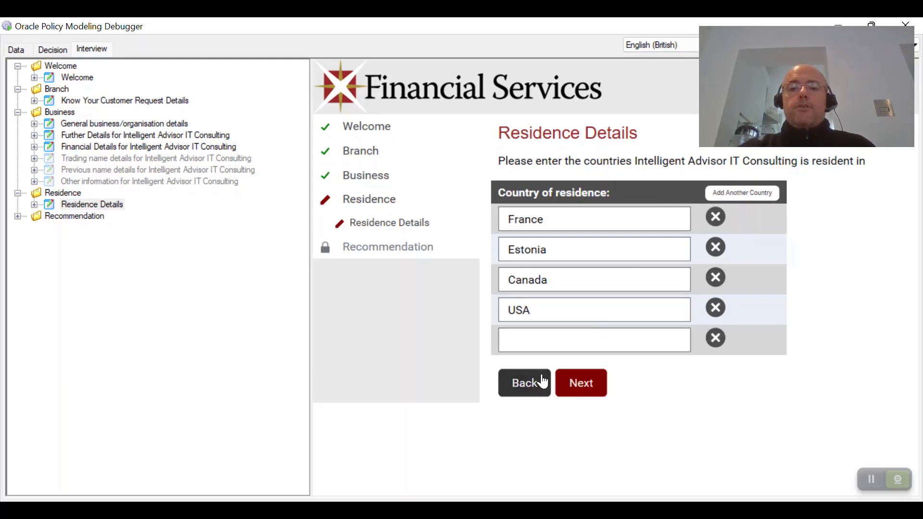
pyautogui.click(533, 346)
pyautogui.write('Australia')
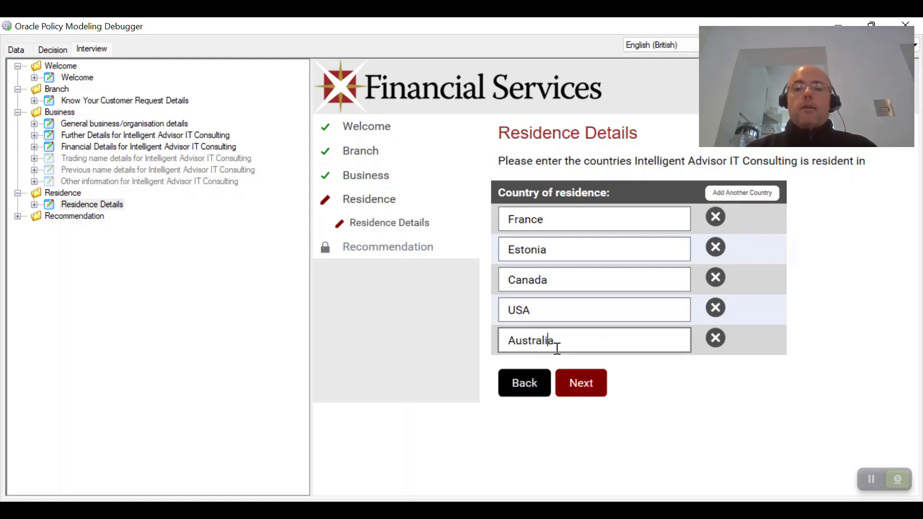
pyautogui.click(580, 381)
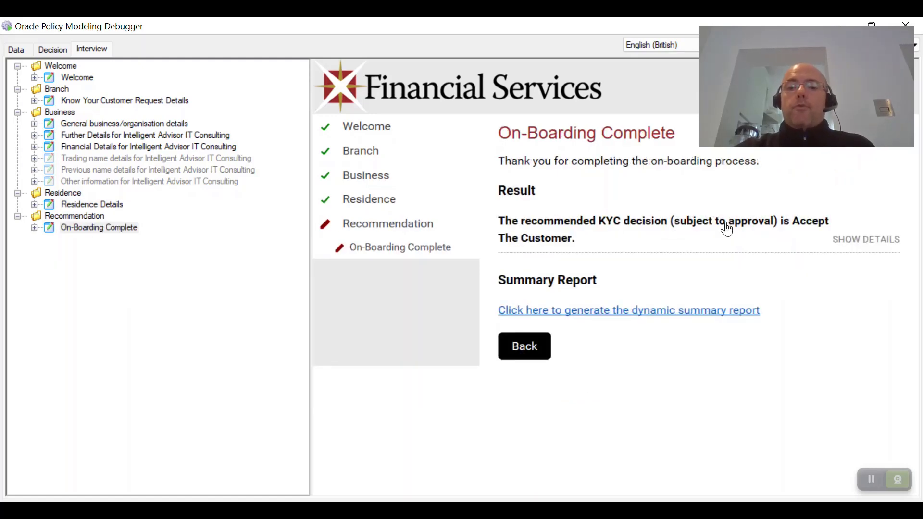
# Expand the full explanation of the recommended KYC decision and examine the reasoning behind the professional activity score
pyautogui.click(863, 240)
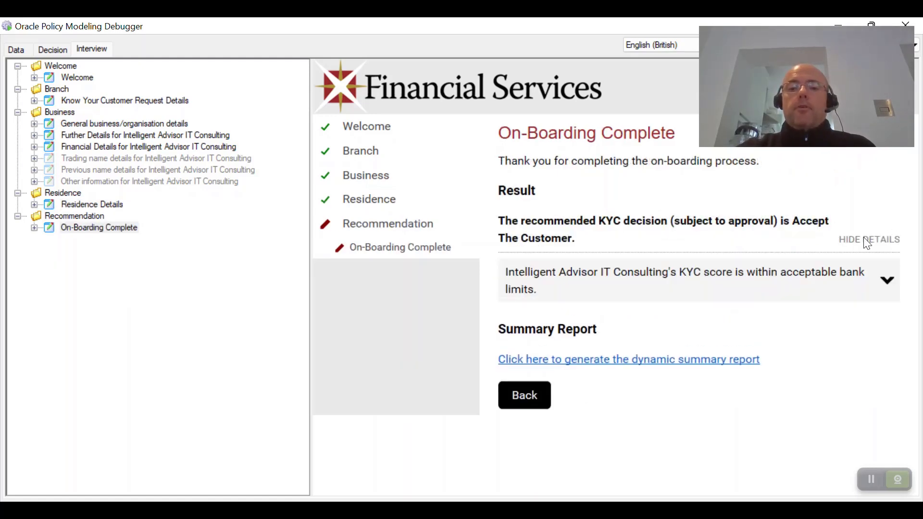
pyautogui.click(887, 281)
pyautogui.scroll(-10, 868, 274)
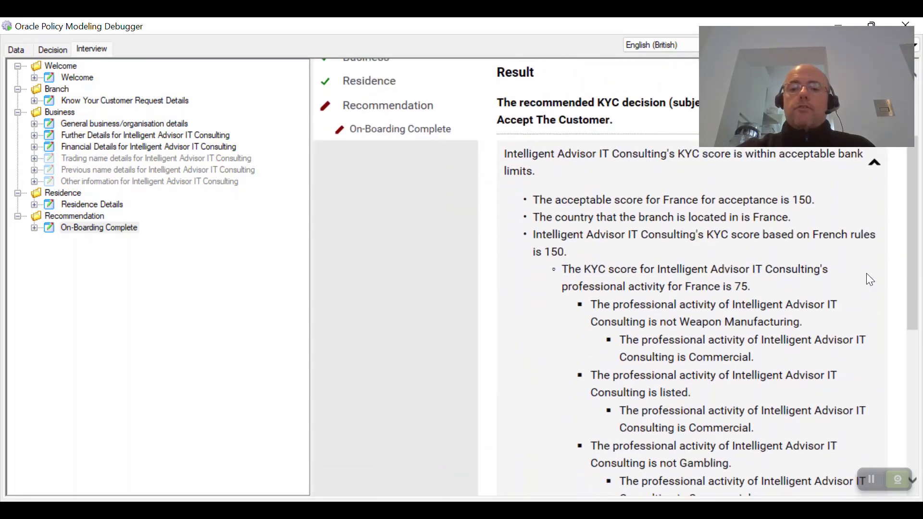
pyautogui.scroll(10, 867, 273)
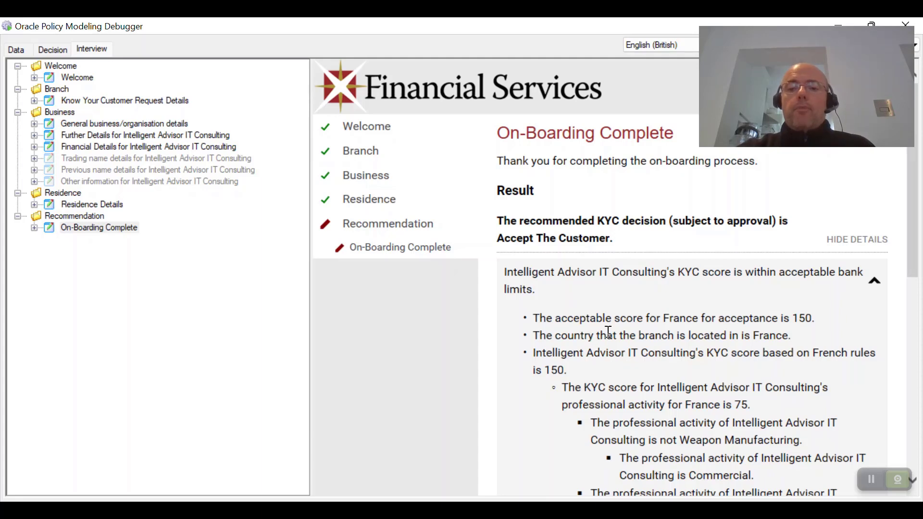
pyautogui.scroll(-2, 649, 332)
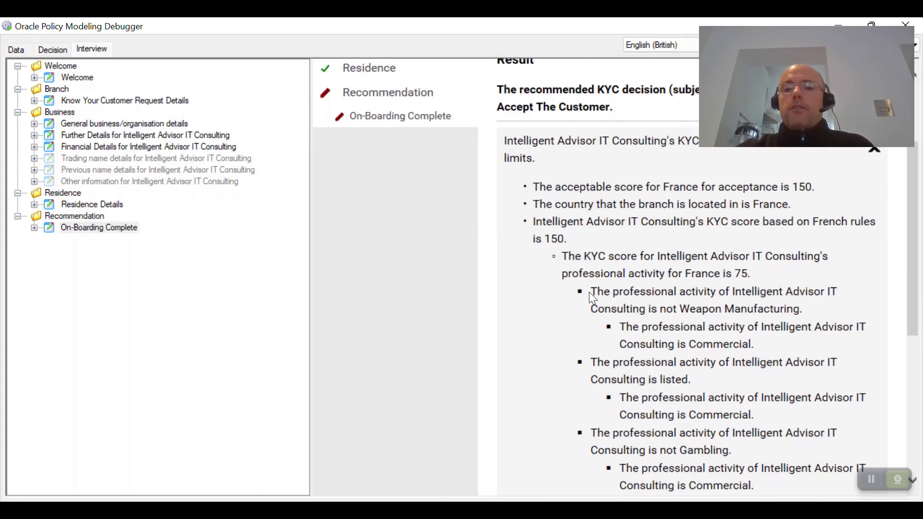
pyautogui.moveTo(589, 292); pyautogui.dragTo(806, 309)
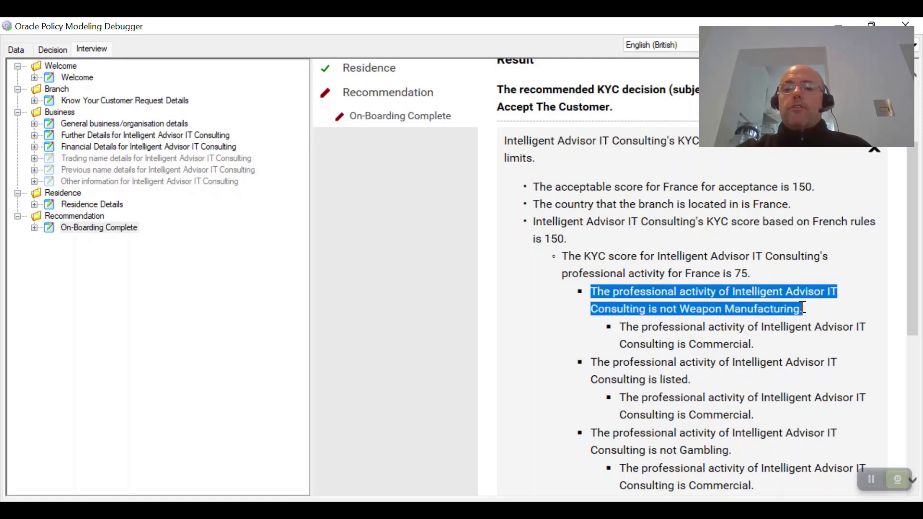
pyautogui.click(789, 315)
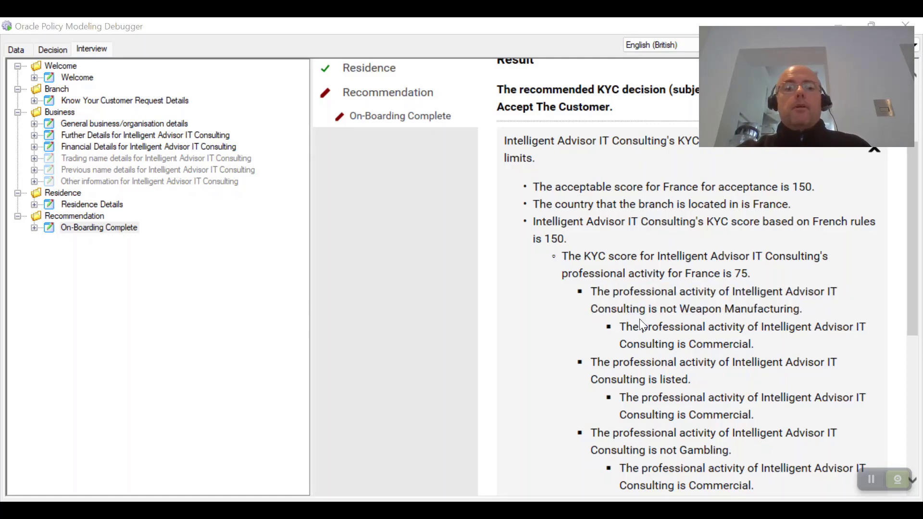
# Switch to the KnowYourCustomer project in Policy Modeling and display the attributes of the Global entity
pyautogui.hotkey('alt', 'Tab')
pyautogui.hotkey('alt', 'Tab')
pyautogui.hotkey('alt', 'Tab')
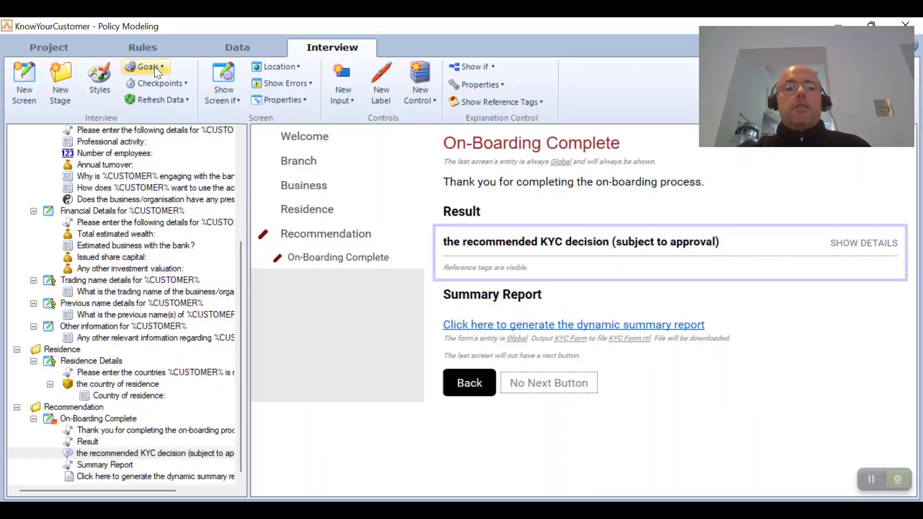
pyautogui.click(236, 47)
pyautogui.click(131, 130)
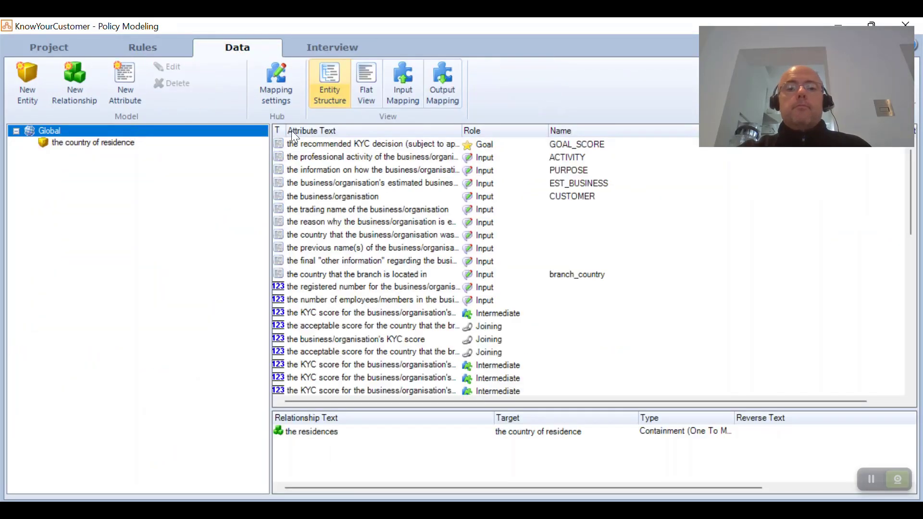
# Filter the Global attributes by "the professional activity of" and widen the Attribute Text column to show the full sentences
pyautogui.moveTo(791, 55); pyautogui.dragTo(841, 437)
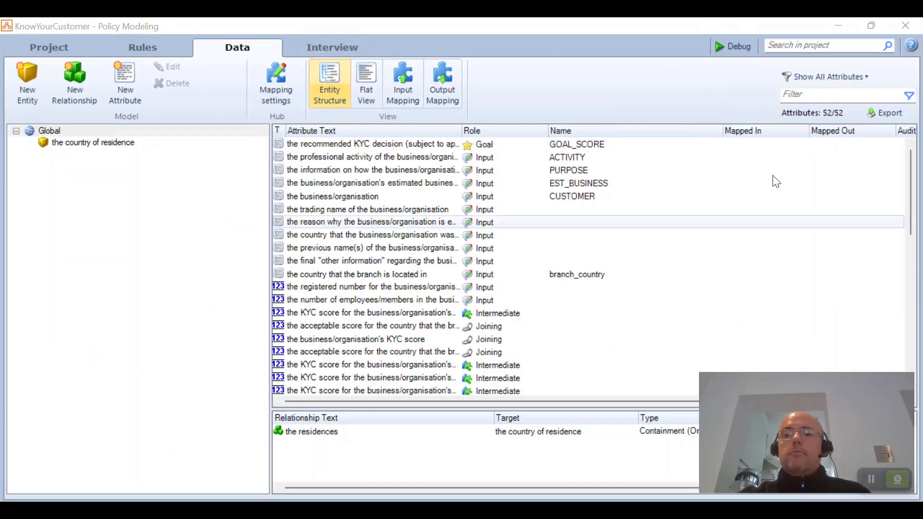
pyautogui.click(808, 96)
pyautogui.write('t Weapon Manufacturing')
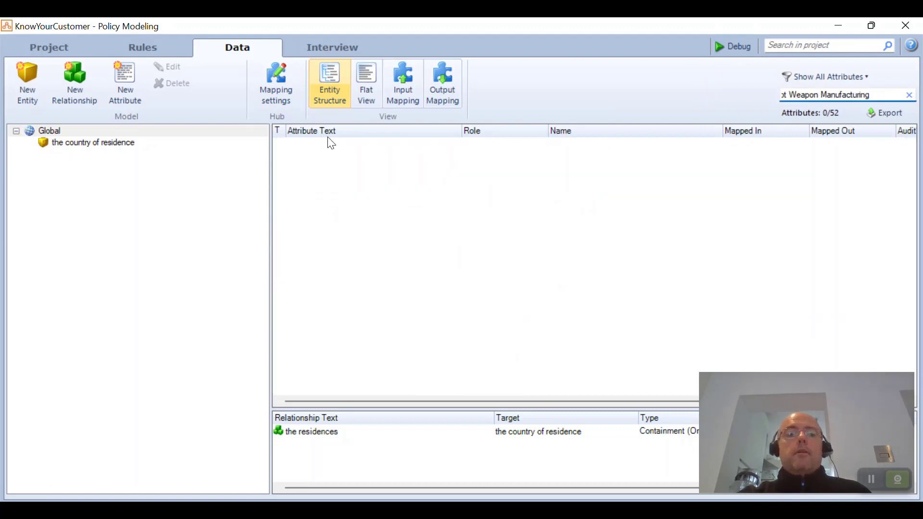
pyautogui.moveTo(885, 94); pyautogui.dragTo(813, 92)
pyautogui.press('BackSpace')
pyautogui.press('BackSpace')
pyautogui.press('BackSpace')
pyautogui.press('BackSpace')
pyautogui.press('BackSpace')
pyautogui.press('BackSpace')
pyautogui.press('BackSpace')
pyautogui.press('BackSpace')
pyautogui.press('BackSpace')
pyautogui.press('BackSpace')
pyautogui.press('BackSpace')
pyautogui.press('BackSpace')
pyautogui.press('BackSpace')
pyautogui.press('BackSpace')
pyautogui.press('BackSpace')
pyautogui.press('BackSpace')
pyautogui.press('BackSpace')
pyautogui.press('BackSpace')
pyautogui.press('BackSpace')
pyautogui.press('BackSpace')
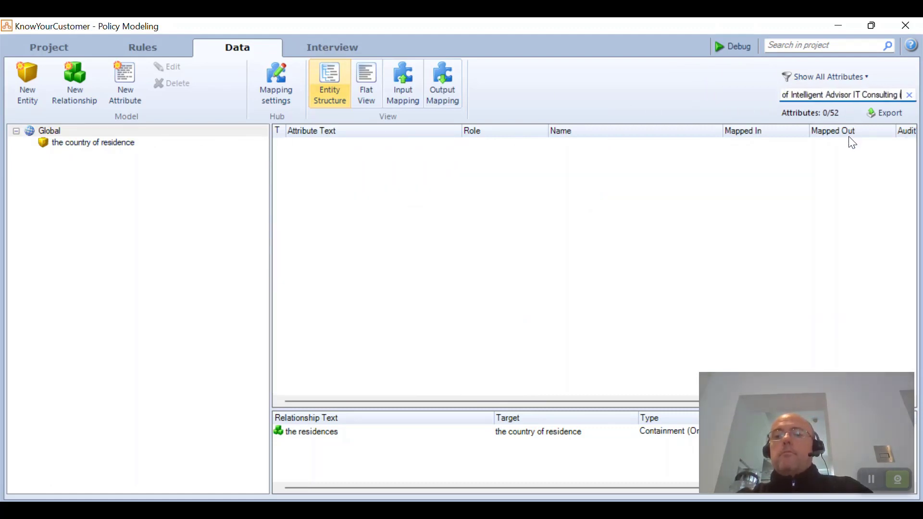
pyautogui.press('BackSpace')
pyautogui.press('BackSpace')
pyautogui.press('BackSpace')
pyautogui.press('BackSpace')
pyautogui.press('BackSpace')
pyautogui.press('BackSpace')
pyautogui.press('BackSpace')
pyautogui.press('BackSpace')
pyautogui.press('BackSpace')
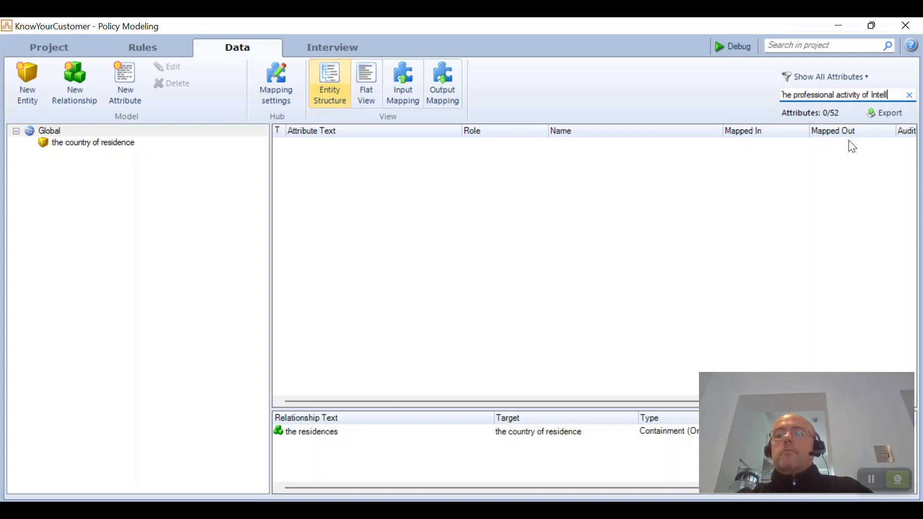
pyautogui.press('BackSpace')
pyautogui.press('BackSpace')
pyautogui.press('BackSpace')
pyautogui.press('BackSpace')
pyautogui.press('BackSpace')
pyautogui.press('BackSpace')
pyautogui.moveTo(462, 130); pyautogui.dragTo(573, 131)
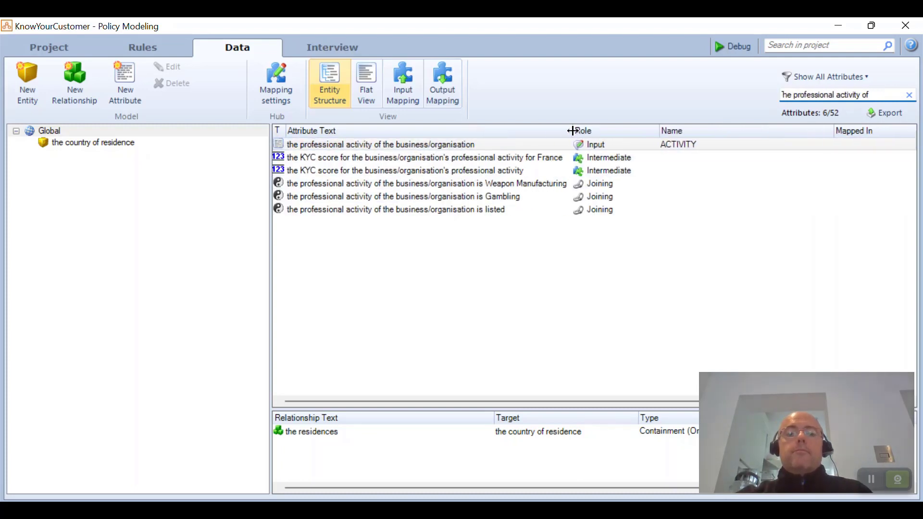
# Set the explanation options of the Weapon Manufacturing professional activity attribute to always be silent
pyautogui.click(462, 183)
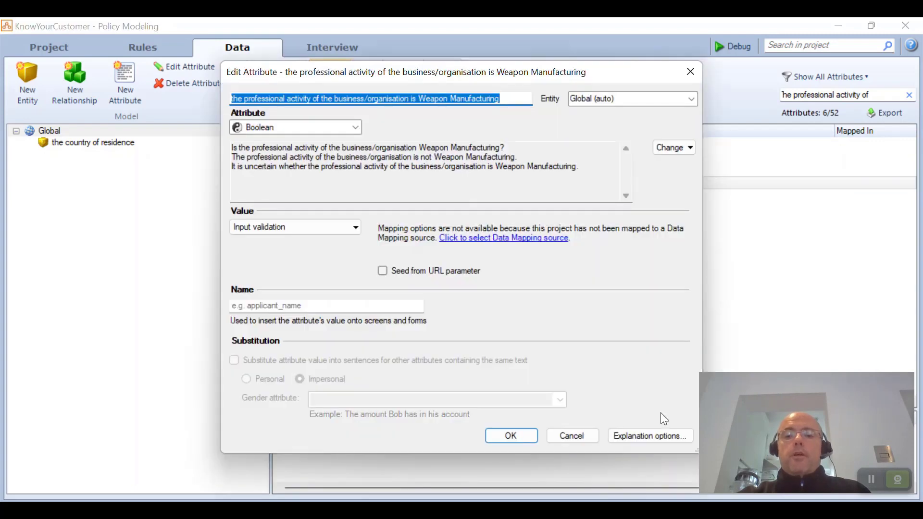
pyautogui.click(645, 440)
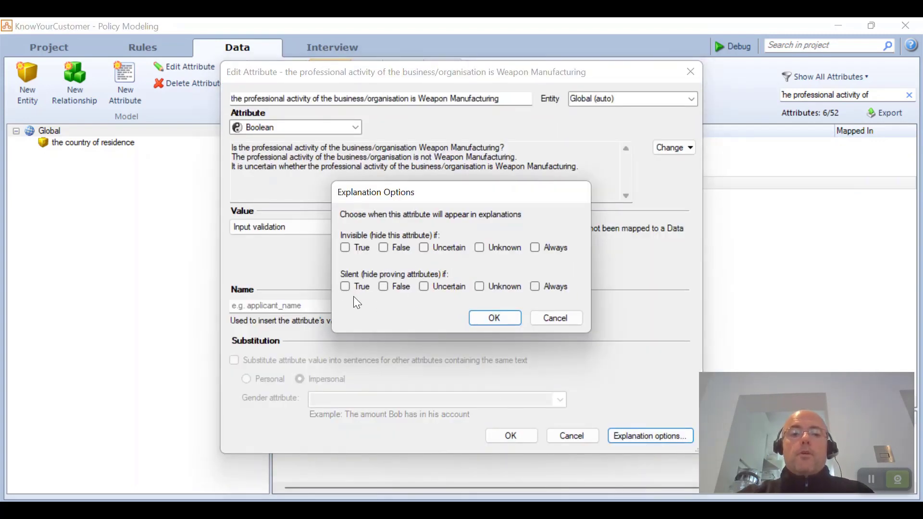
pyautogui.click(549, 287)
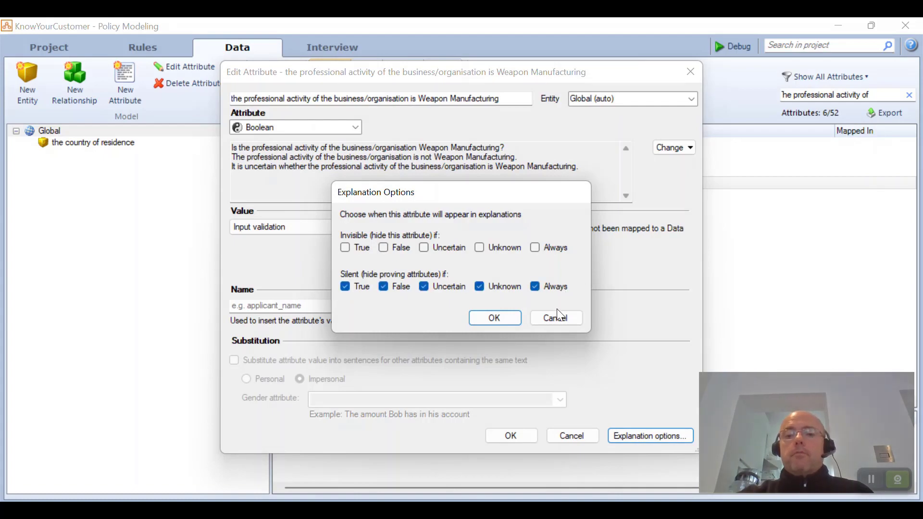
pyautogui.click(496, 319)
pyautogui.click(511, 438)
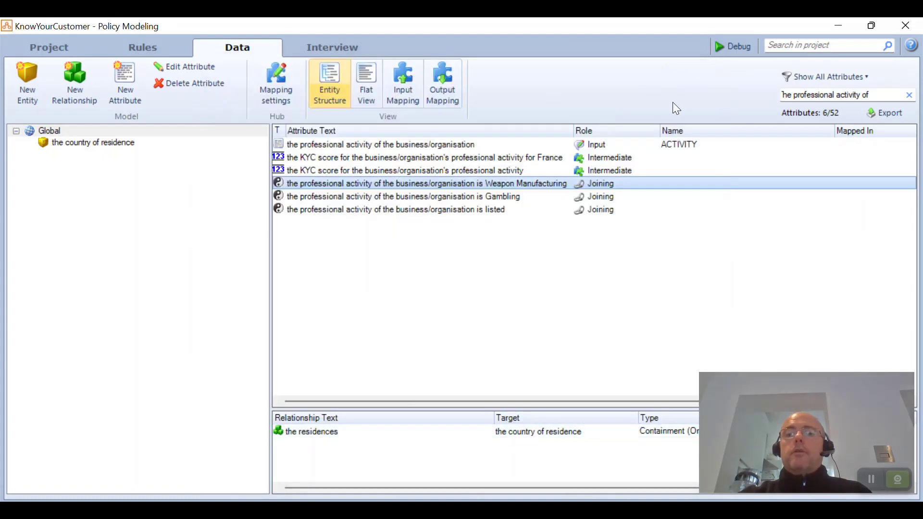
# Debug the project again and examine the proving attributes under the Weapon Manufacturing, listed and Gambling lines of the decision explanation
pyautogui.click(732, 47)
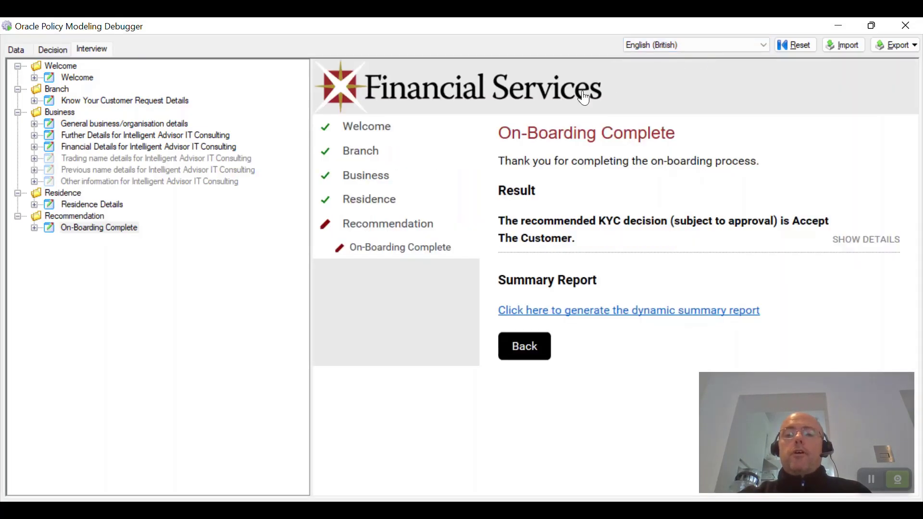
pyautogui.click(686, 240)
pyautogui.scroll(-10, 597, 266)
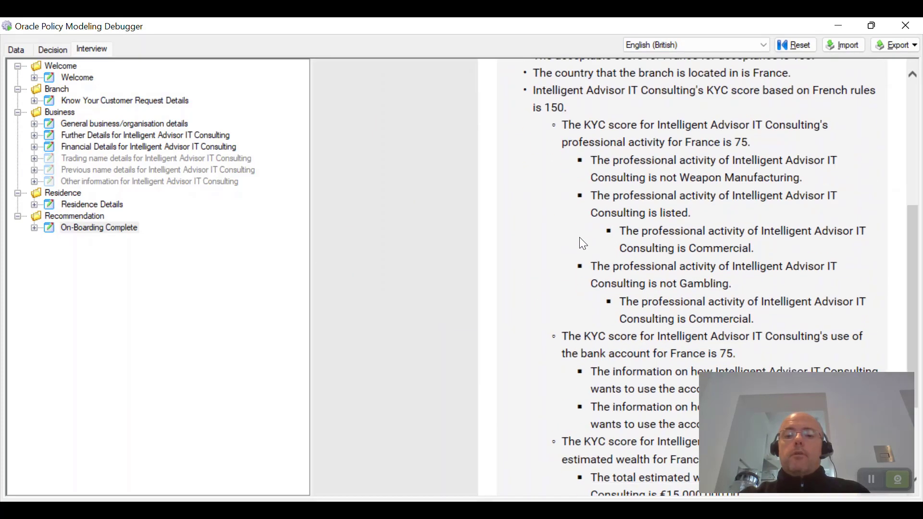
pyautogui.scroll(3, 585, 220)
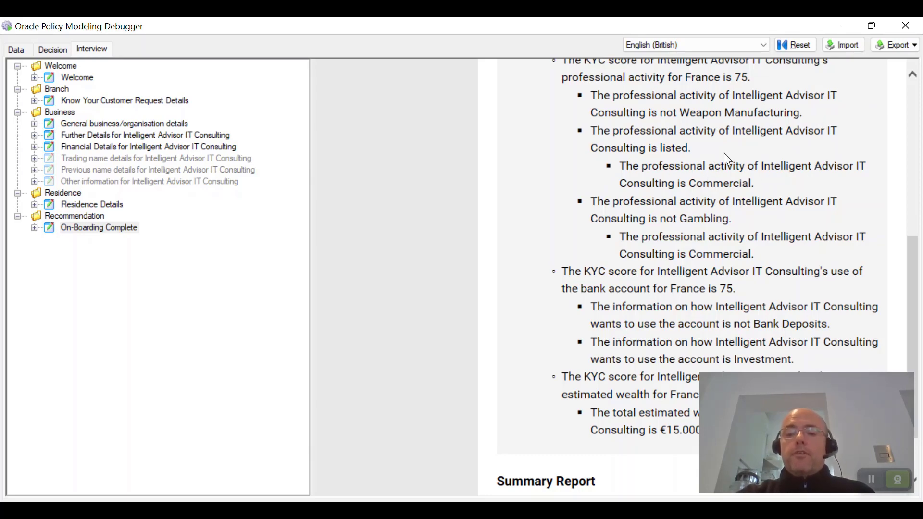
pyautogui.moveTo(607, 169); pyautogui.dragTo(765, 182)
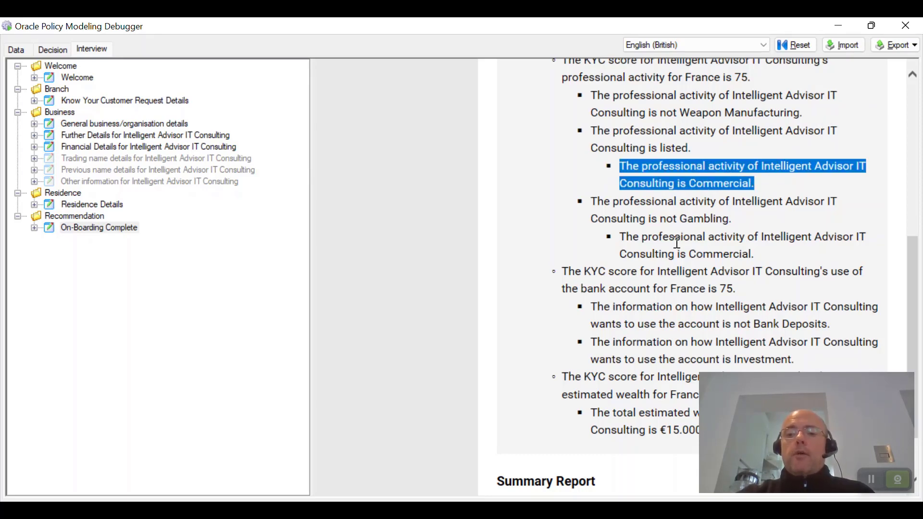
pyautogui.moveTo(599, 234); pyautogui.dragTo(763, 245)
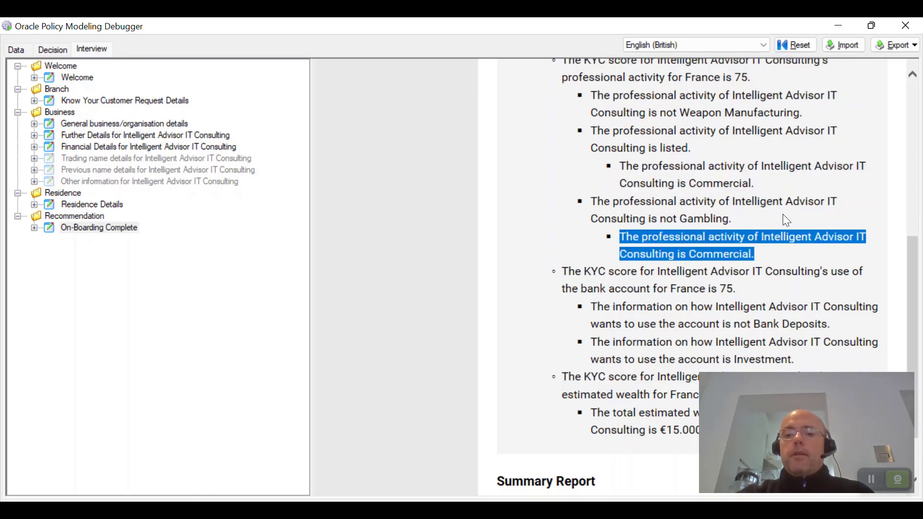
pyautogui.scroll(-2, 783, 212)
pyautogui.scroll(3, 658, 342)
pyautogui.scroll(5, 656, 342)
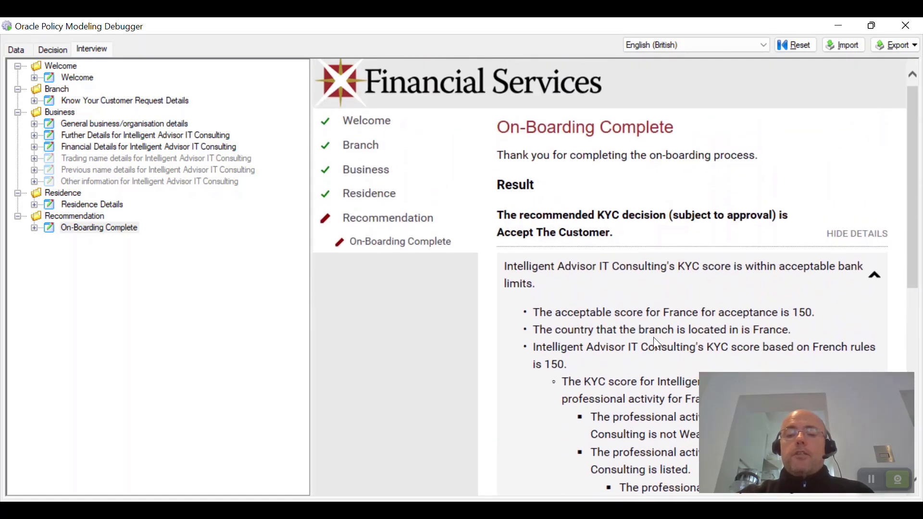
# Collapse the explanation, check the file format offered for the dynamic summary report, cancel the download, and return to Policy Modeling
pyautogui.click(873, 276)
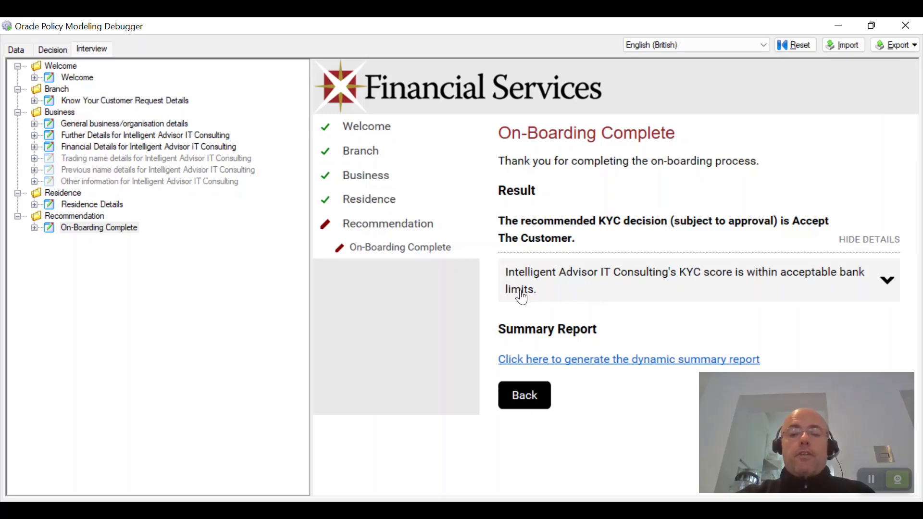
pyautogui.click(622, 363)
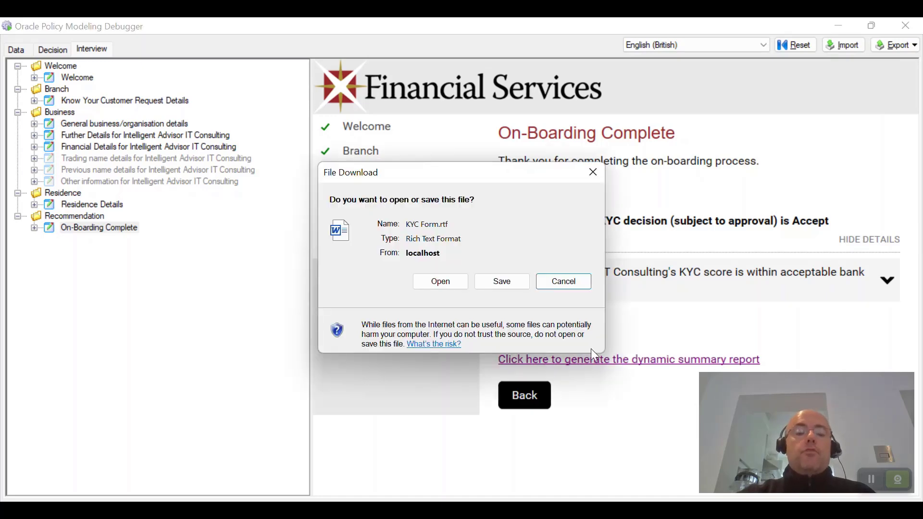
pyautogui.click(562, 283)
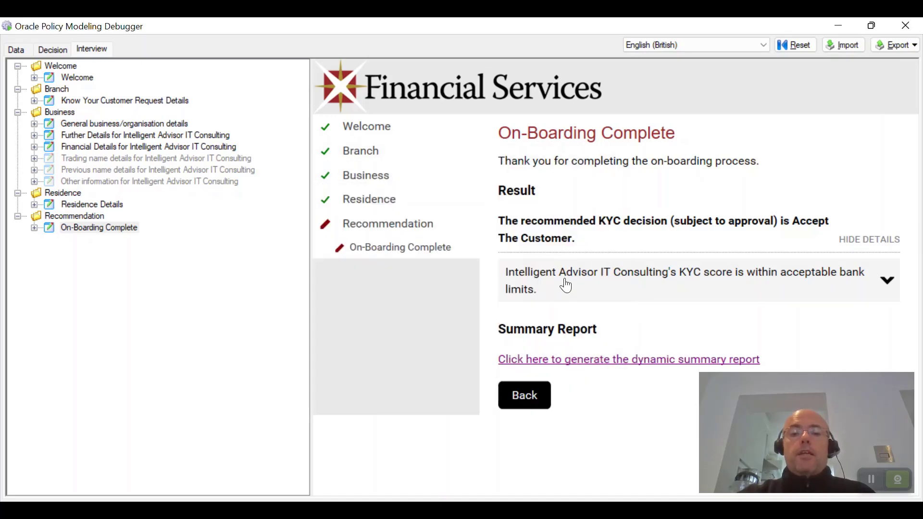
pyautogui.click(845, 28)
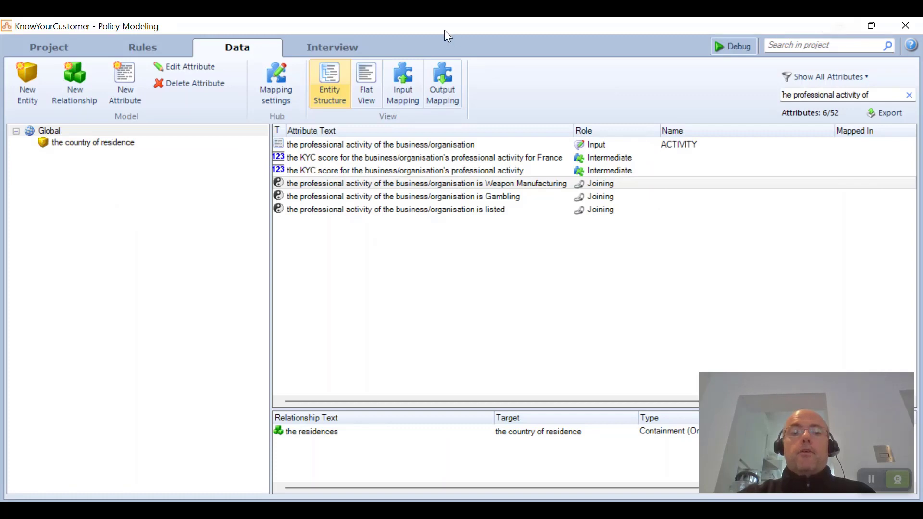
# Set the output file type of the dynamic summary report form on the On-Boarding Complete screen to PDF
pyautogui.click(331, 47)
pyautogui.click(554, 321)
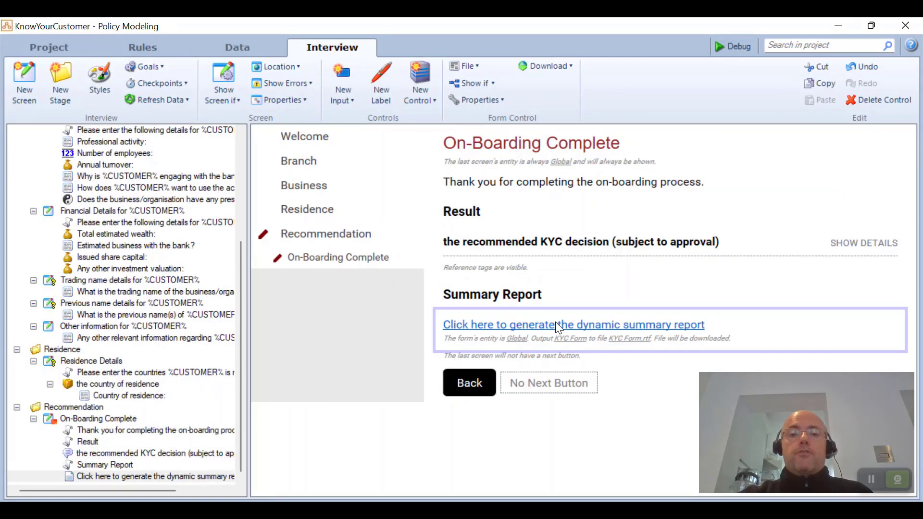
pyautogui.click(481, 64)
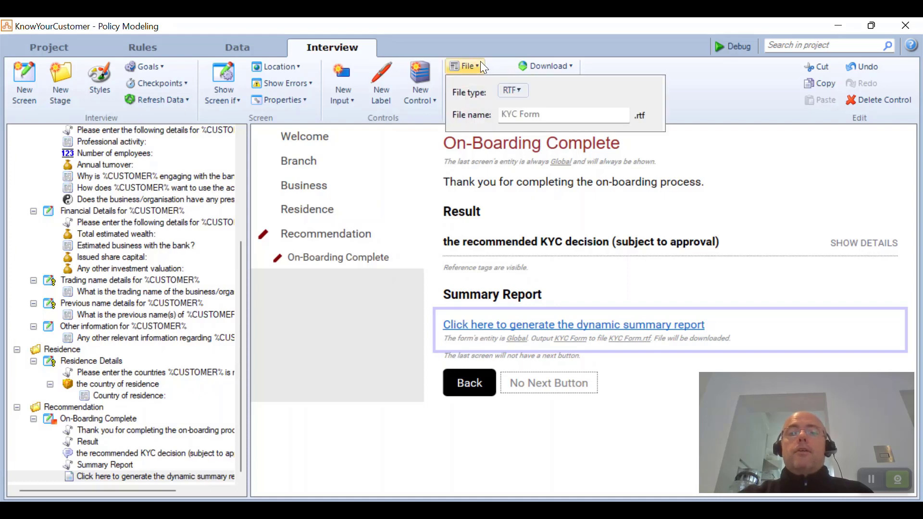
pyautogui.click(519, 94)
pyautogui.click(558, 139)
pyautogui.click(731, 175)
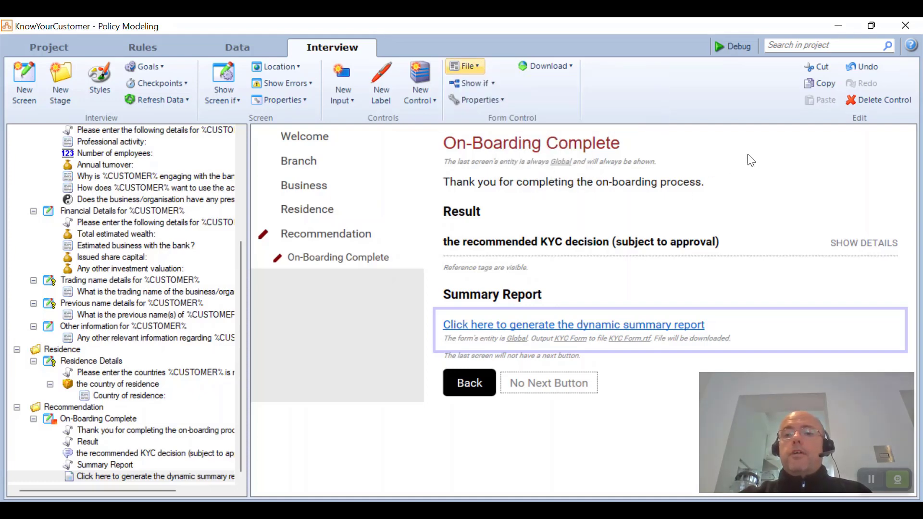
# Generate the dynamic summary report in the debugger, read through the opened PDF, and close both the report and the debugger
pyautogui.click(737, 48)
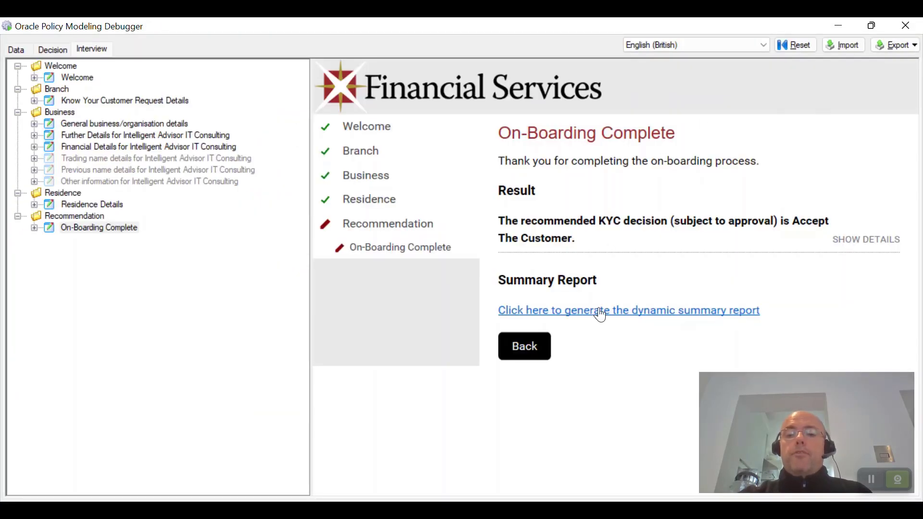
pyautogui.click(598, 312)
pyautogui.click(440, 284)
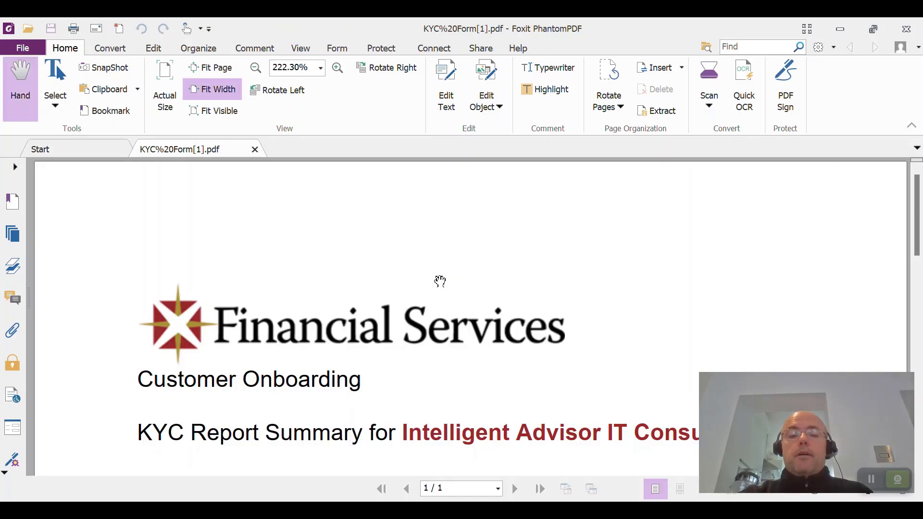
pyautogui.scroll(-10, 439, 283)
pyautogui.scroll(-3, 450, 256)
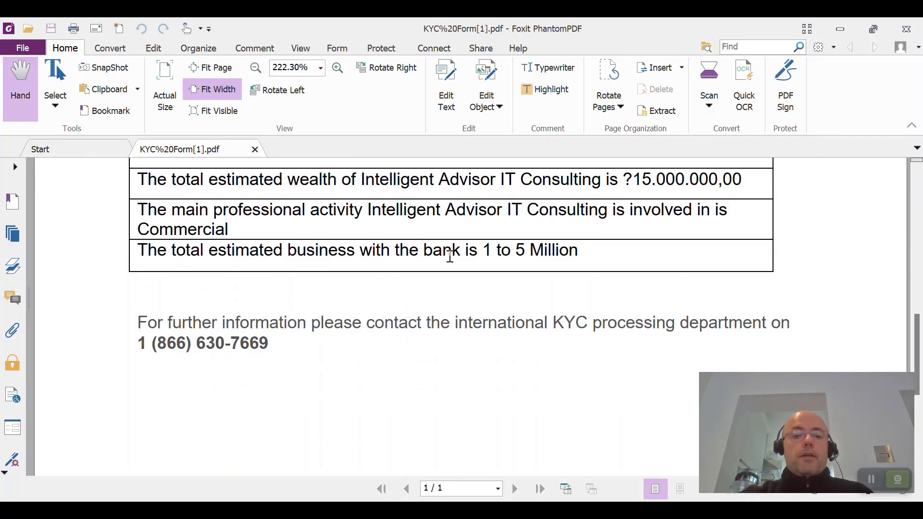
pyautogui.click(907, 29)
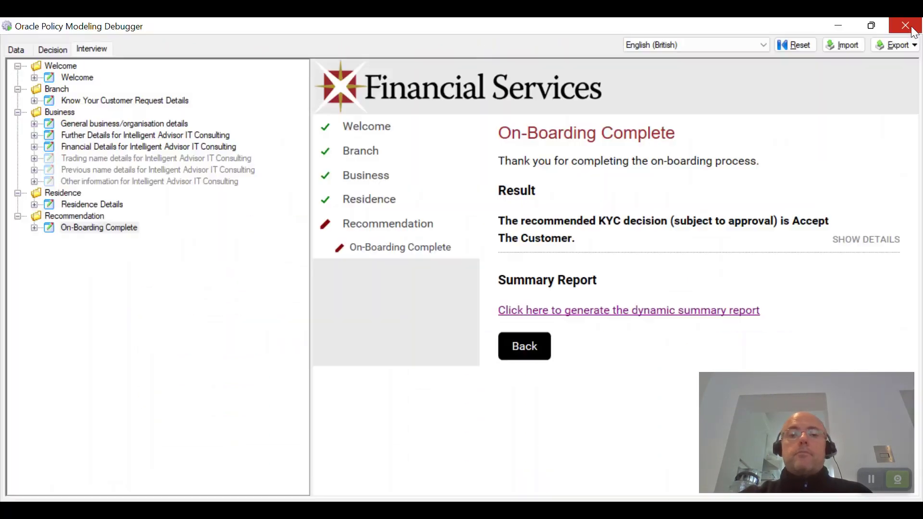
pyautogui.click(906, 26)
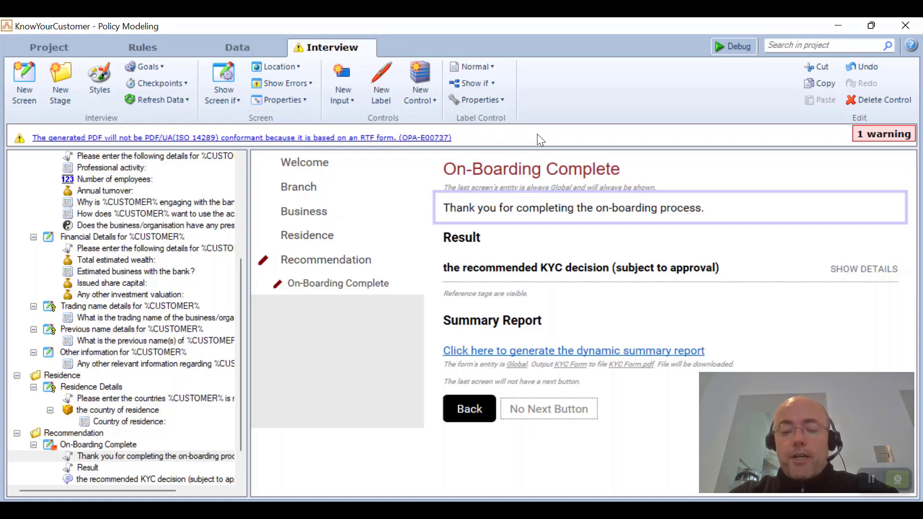
# Review the project's rule documents and examine the country rule table in Scoring Limits.xlsx before closing the workbook
pyautogui.click(262, 47)
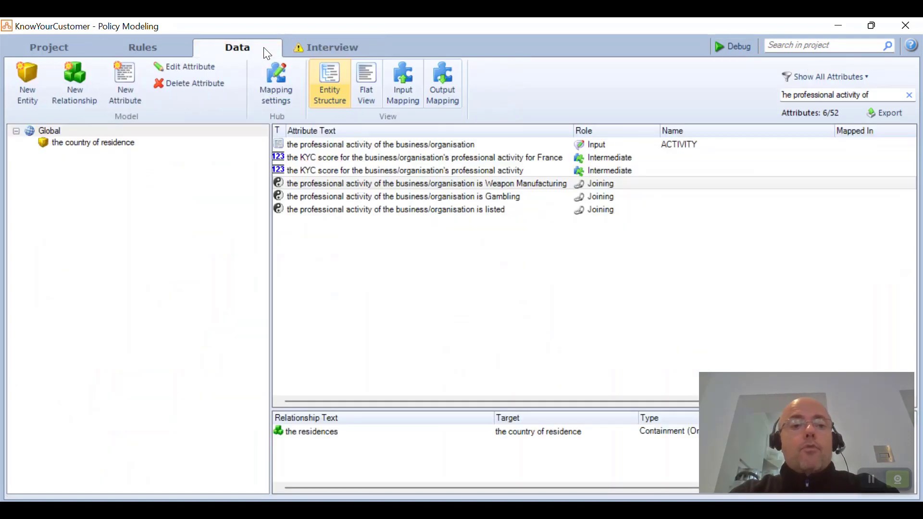
pyautogui.click(172, 44)
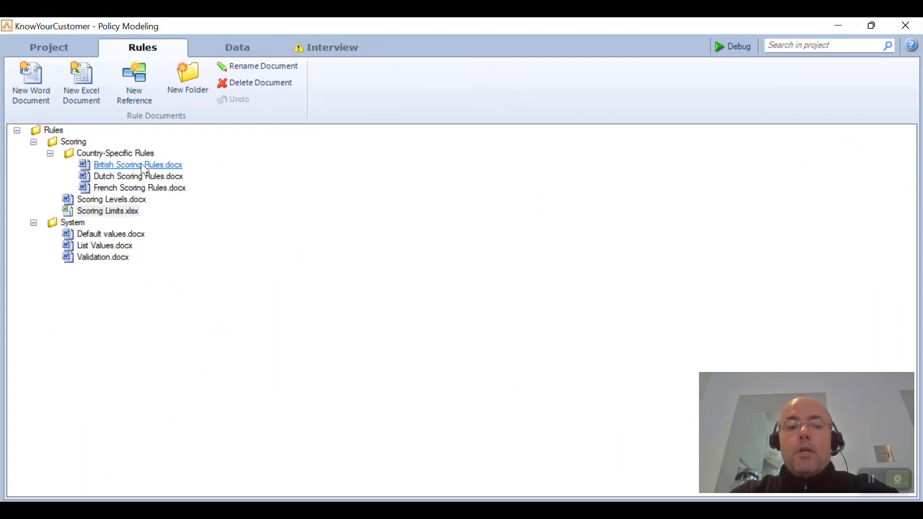
pyautogui.click(147, 189)
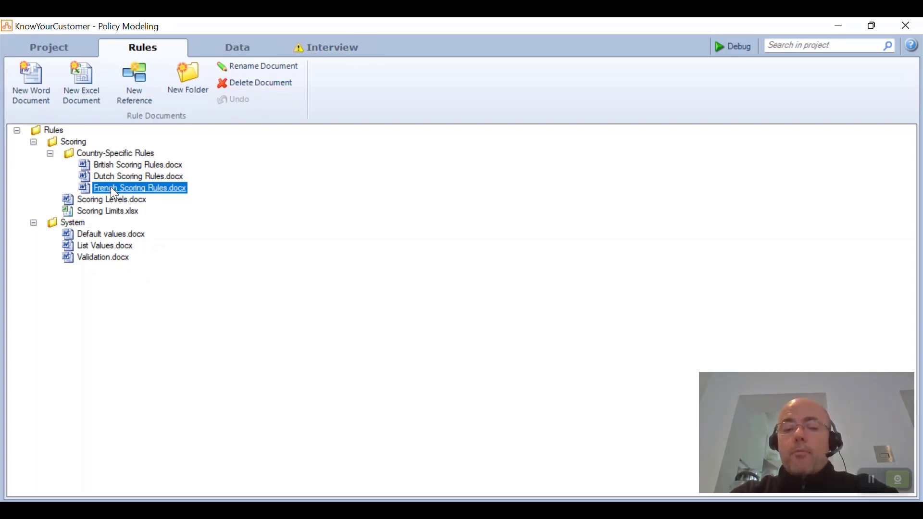
pyautogui.click(117, 214)
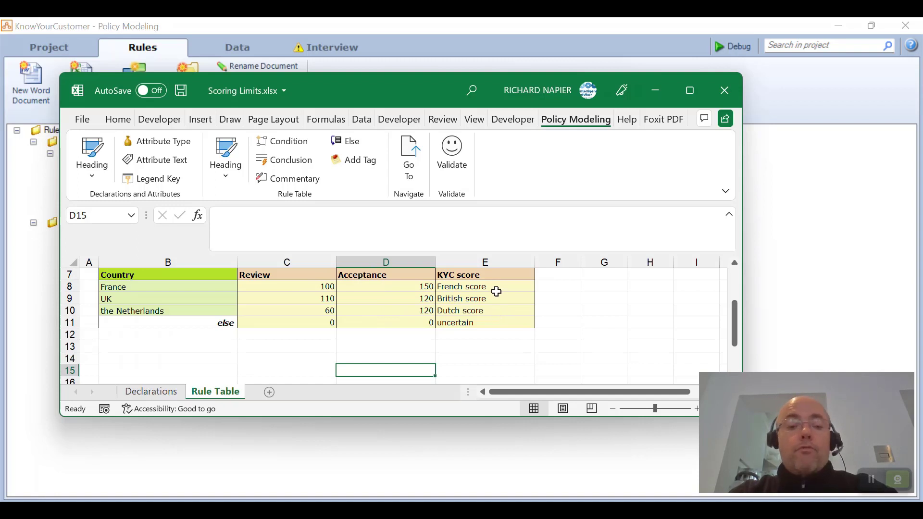
pyautogui.click(732, 95)
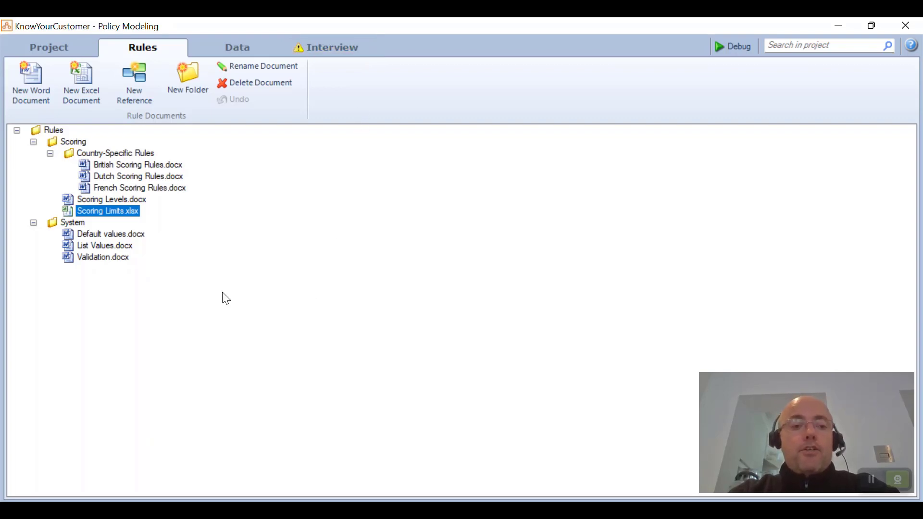
# Create a Word rule document named Estonia Scoring Rules in the Country-Specific Rules folder and open it
pyautogui.click(128, 189)
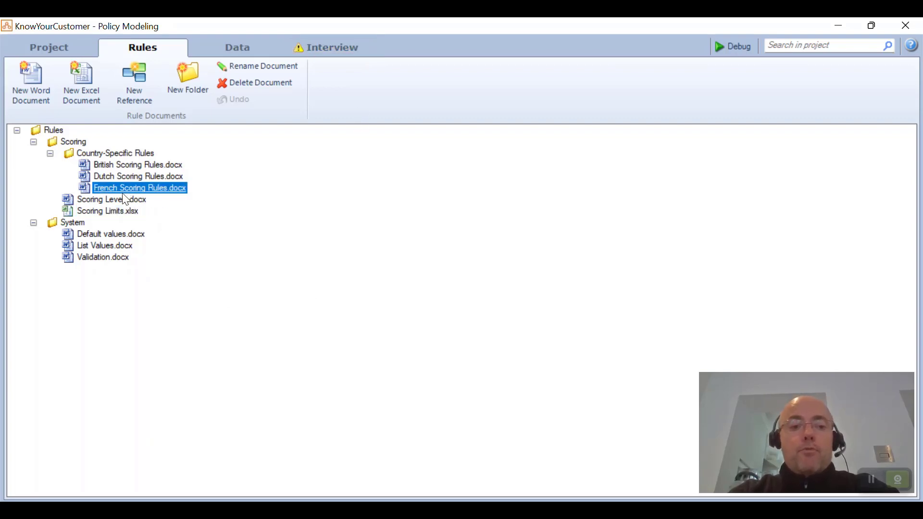
pyautogui.click(34, 80)
pyautogui.write('Est')
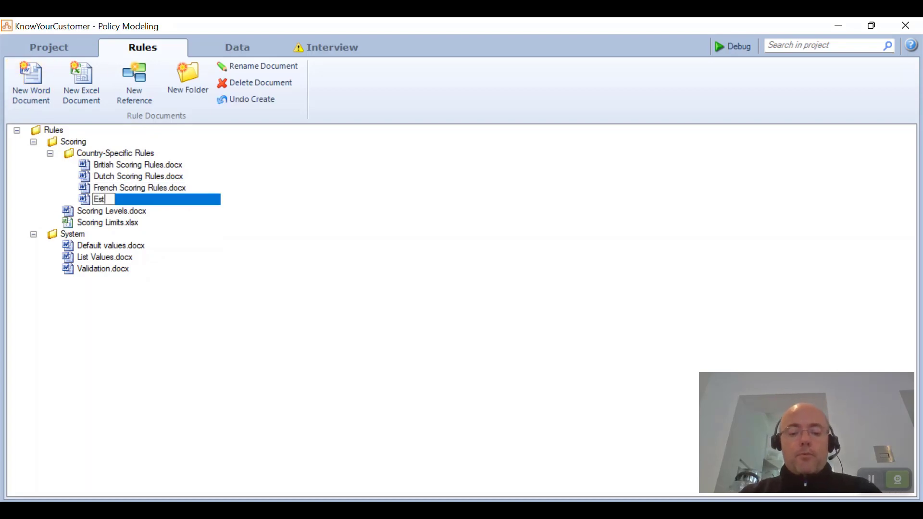
pyautogui.write('oonia So')
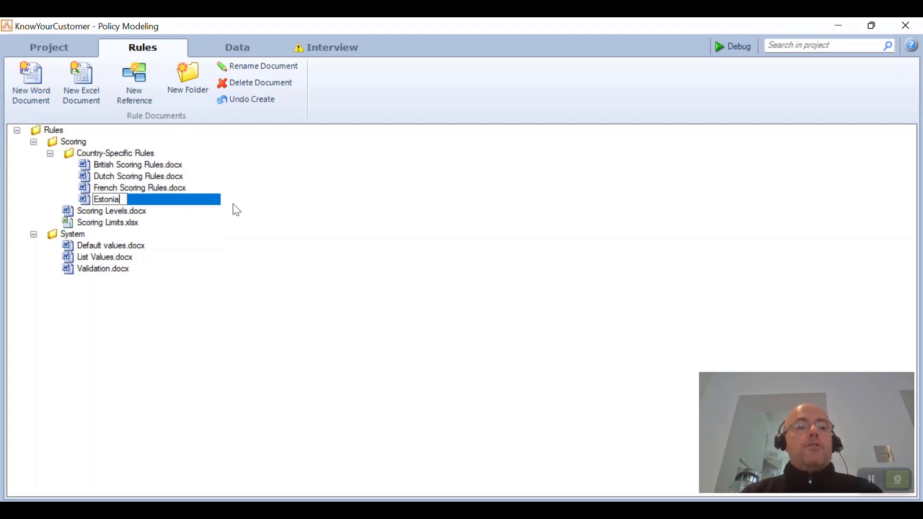
pyautogui.press('BackSpace')
pyautogui.write('coring Rules')
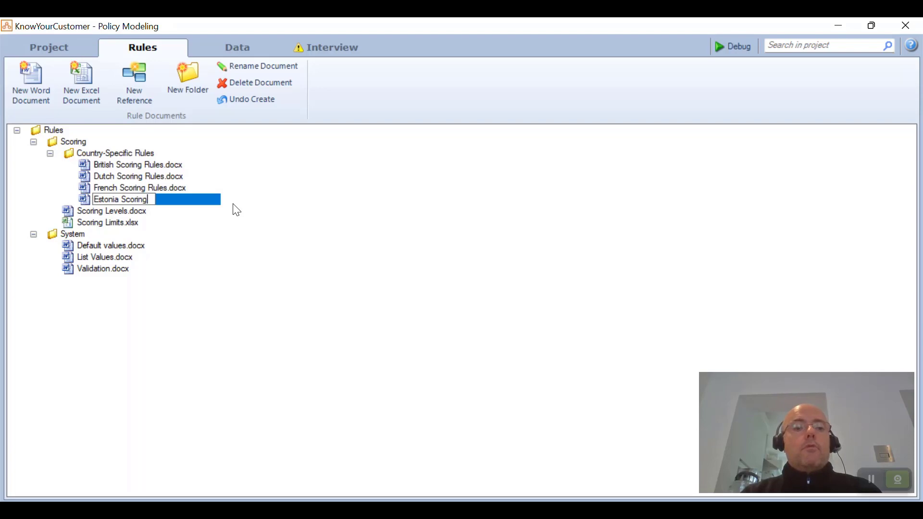
pyautogui.press('Return')
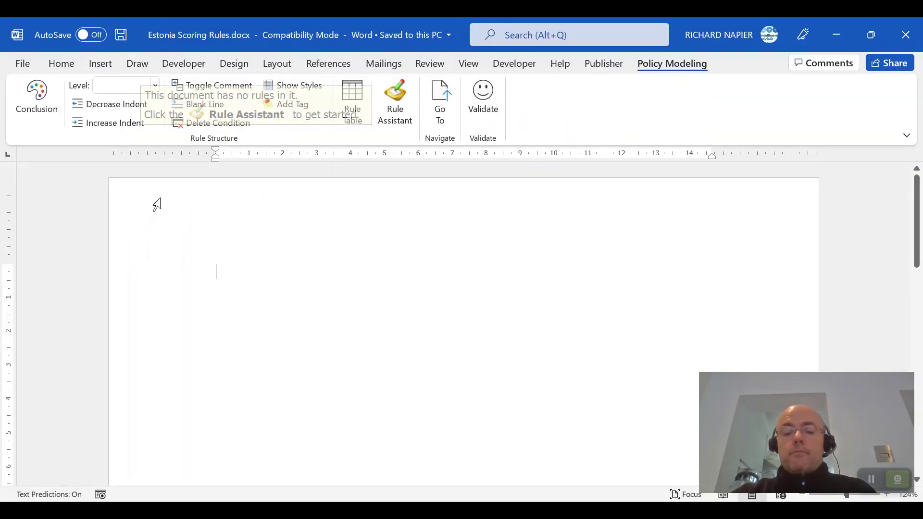
# Copy the entire content of French Scoring Rules.docx into Estonia Scoring Rules.docx
pyautogui.hotkey('alt', 'Tab')
pyautogui.click(158, 203)
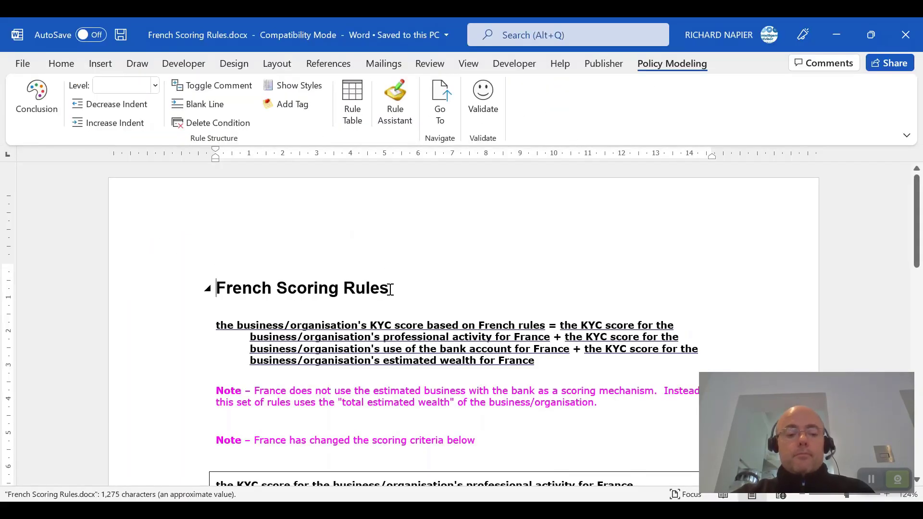
pyautogui.hotkey('ctrl', 'a')
pyautogui.hotkey('alt', 'Tab')
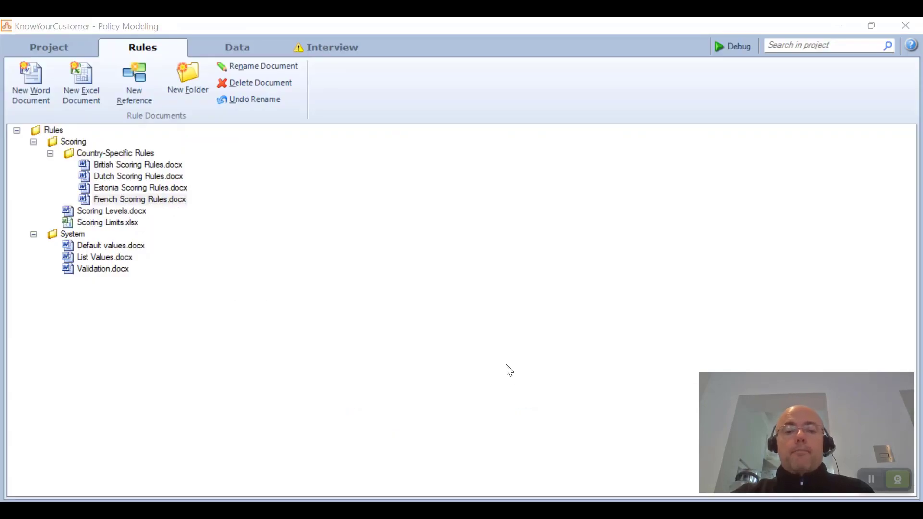
pyautogui.hotkey('alt', 'Tab')
pyautogui.hotkey('alt', 'Tab')
pyautogui.scroll(3, 284, 260)
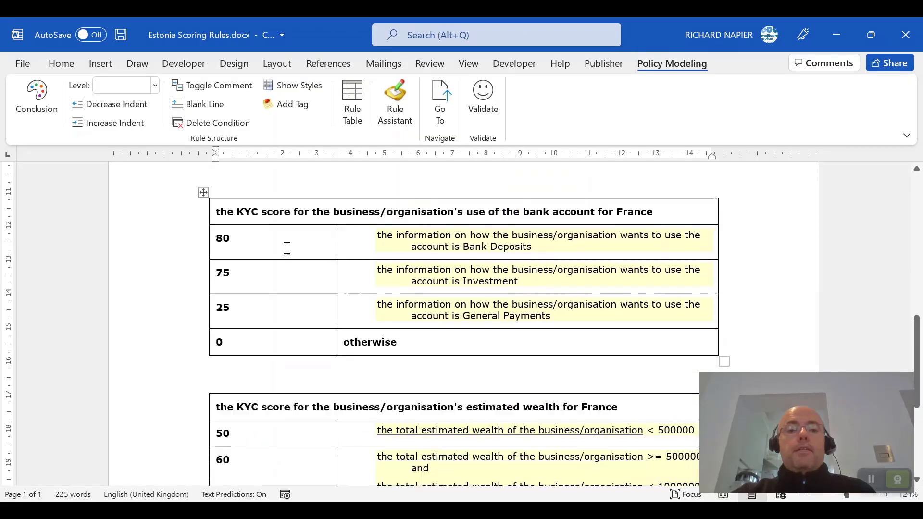
pyautogui.scroll(10, 287, 248)
# Change the heading to Estonia Scoring Rules and replace French with Estonian in the KYC score rule
pyautogui.doubleClick(260, 288)
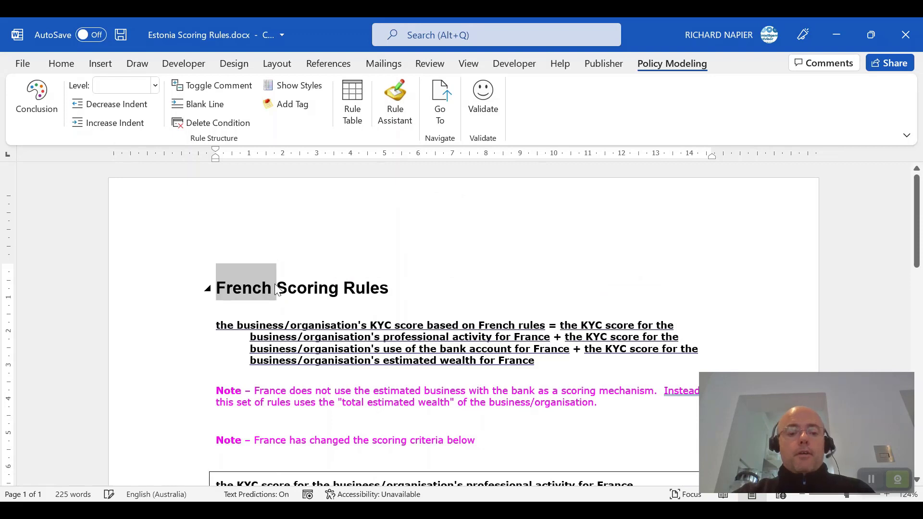
pyautogui.write('Estonia')
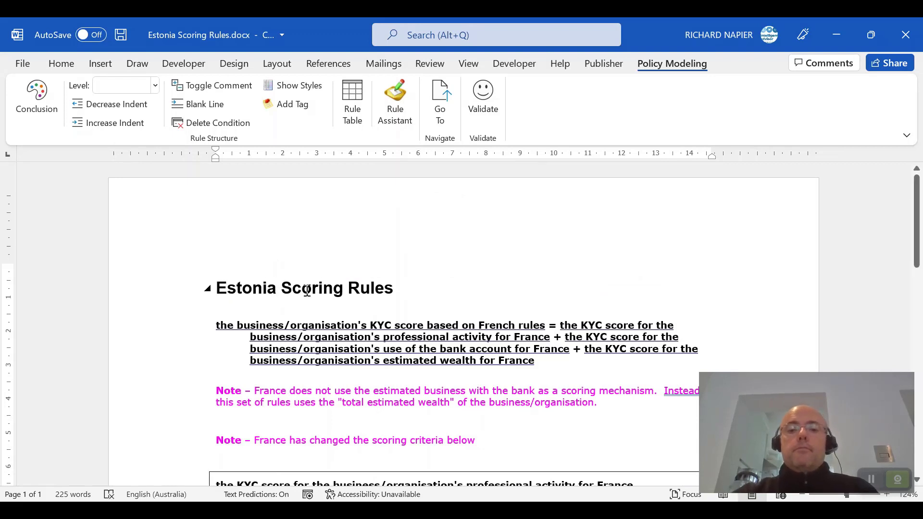
pyautogui.keyDown('shift'); pyautogui.click(515, 323); pyautogui.keyUp('shift')
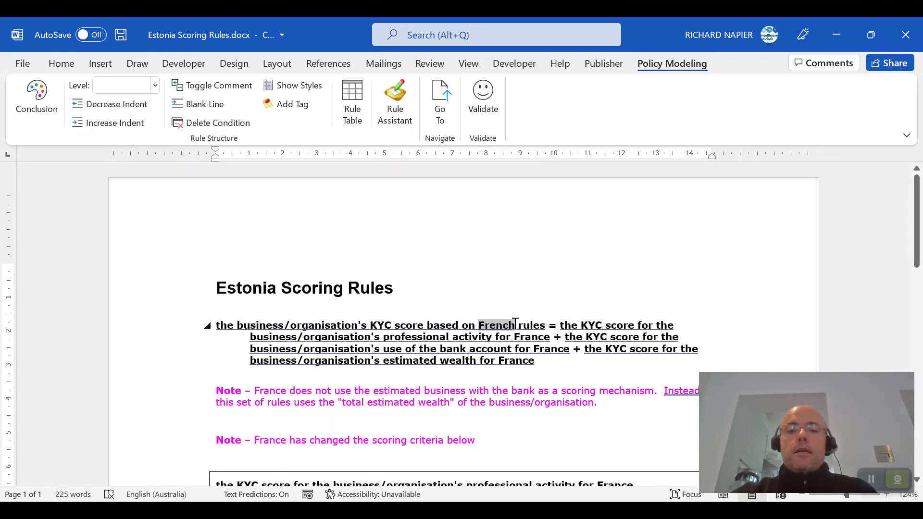
pyautogui.write('Est')
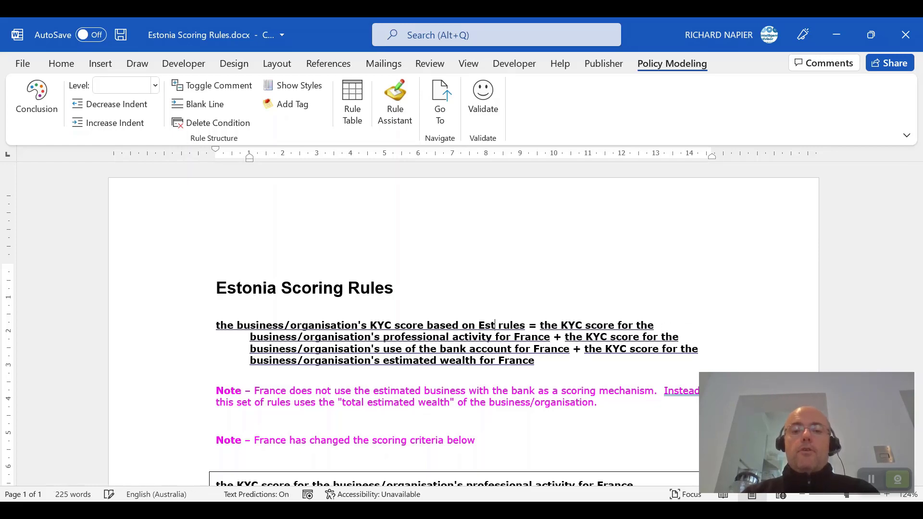
pyautogui.write('onian')
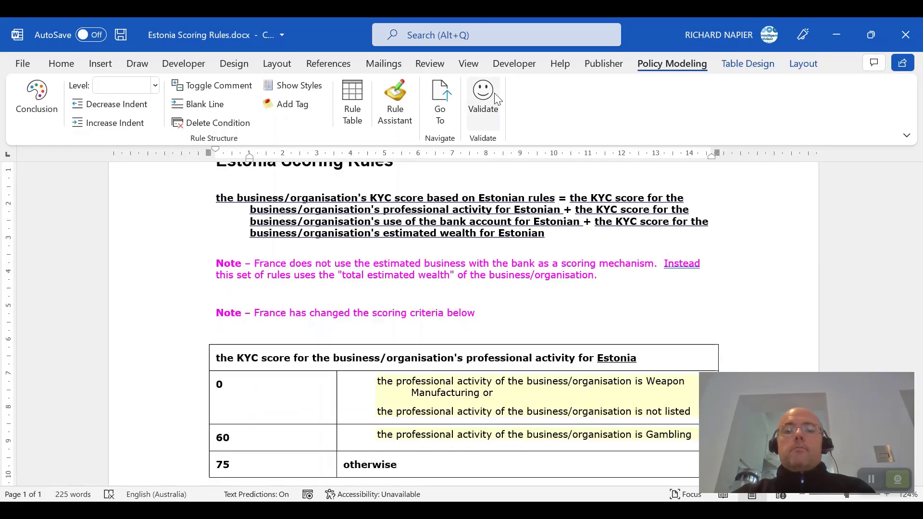
# Validate the Estonia rule document, dismiss the result, and look over the edited score rule
pyautogui.click(480, 96)
pyautogui.click(486, 320)
pyautogui.scroll(3, 666, 231)
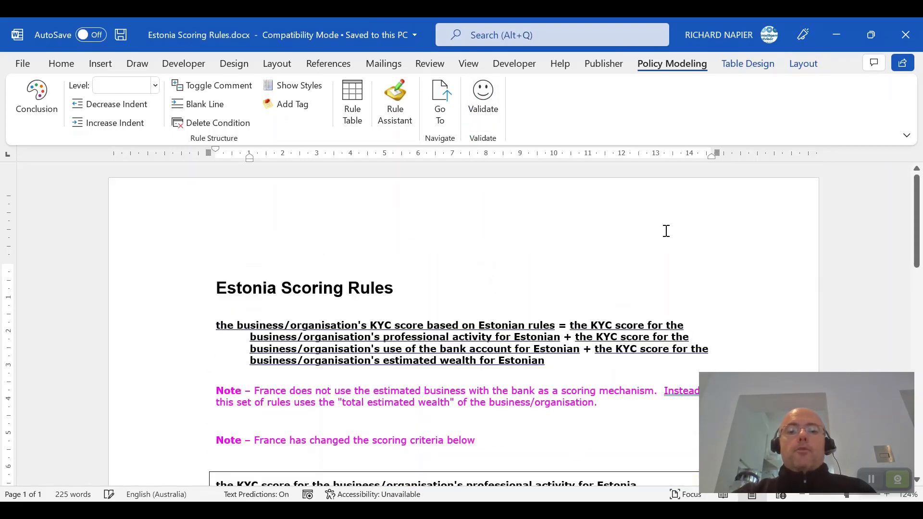
pyautogui.scroll(-3, 666, 231)
pyautogui.click(669, 226)
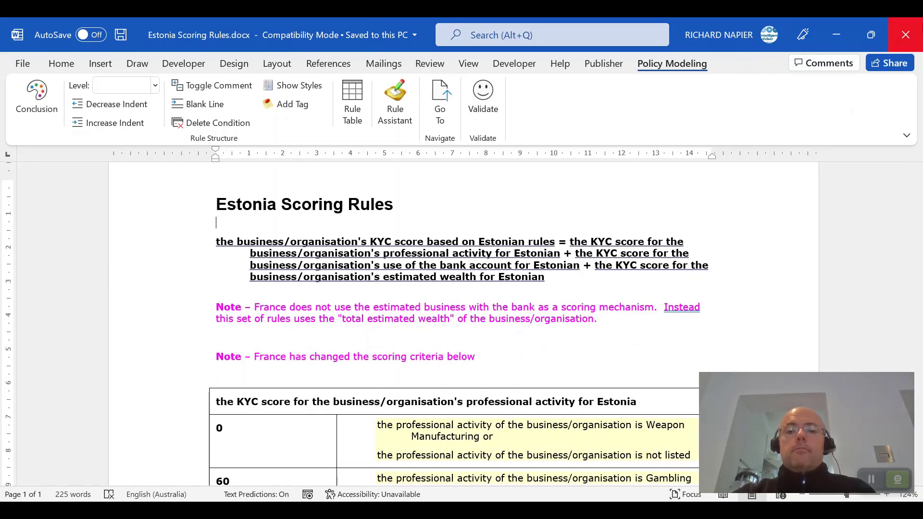
# Correct Estonian to Estonia in the professional activity, bank account and estimated wealth attributes of the score rule, and validate the document
pyautogui.click(559, 259)
pyautogui.press('BackSpace')
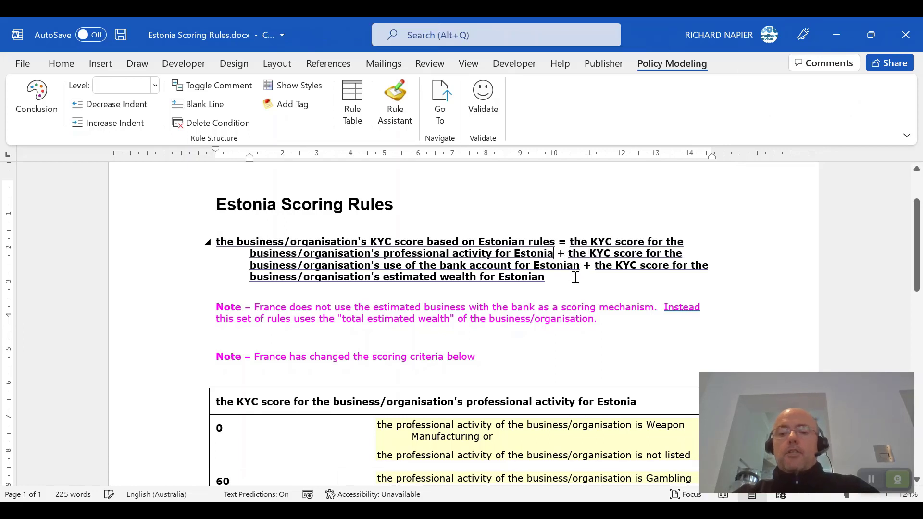
pyautogui.click(580, 265)
pyautogui.press('BackSpace')
pyautogui.click(565, 289)
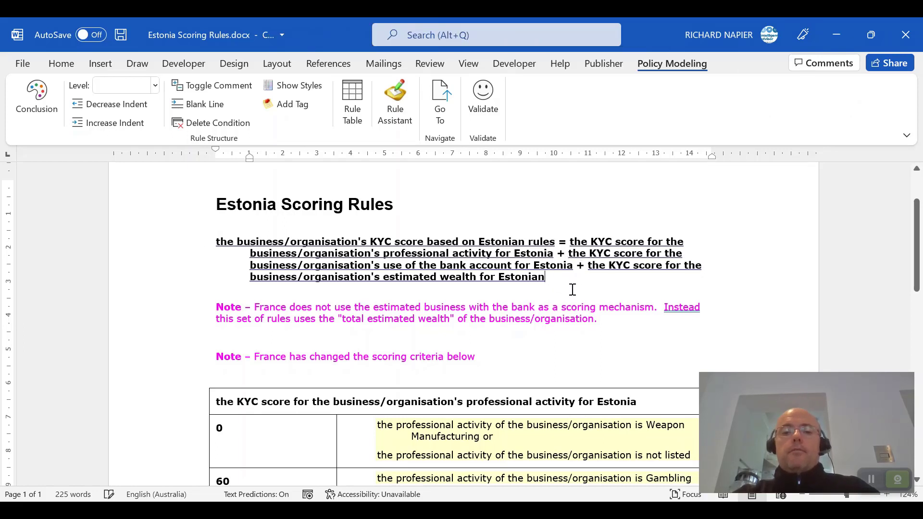
pyautogui.press('BackSpace')
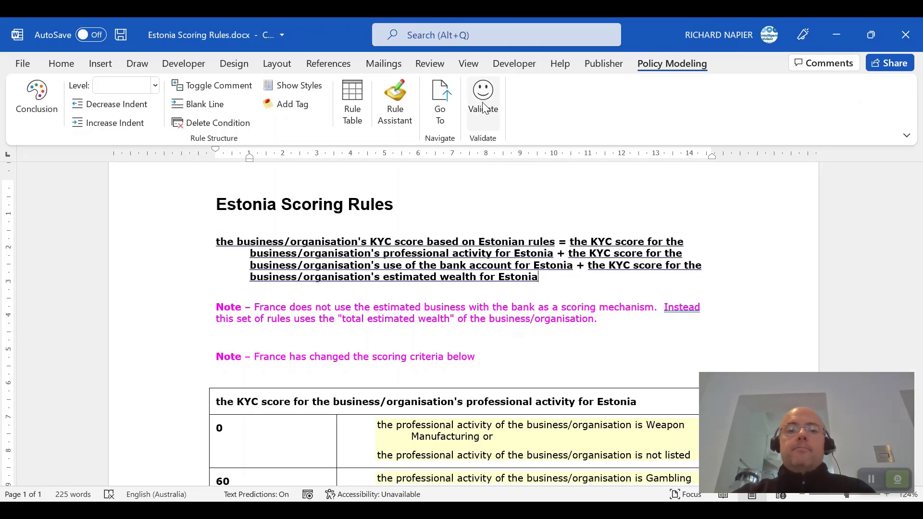
pyautogui.click(483, 92)
pyautogui.click(489, 320)
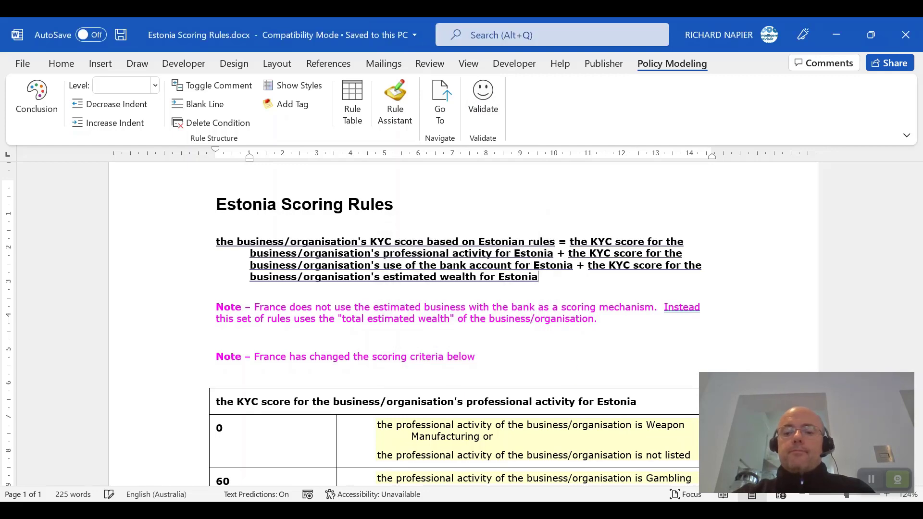
pyautogui.moveTo(823, 391); pyautogui.dragTo(834, 45)
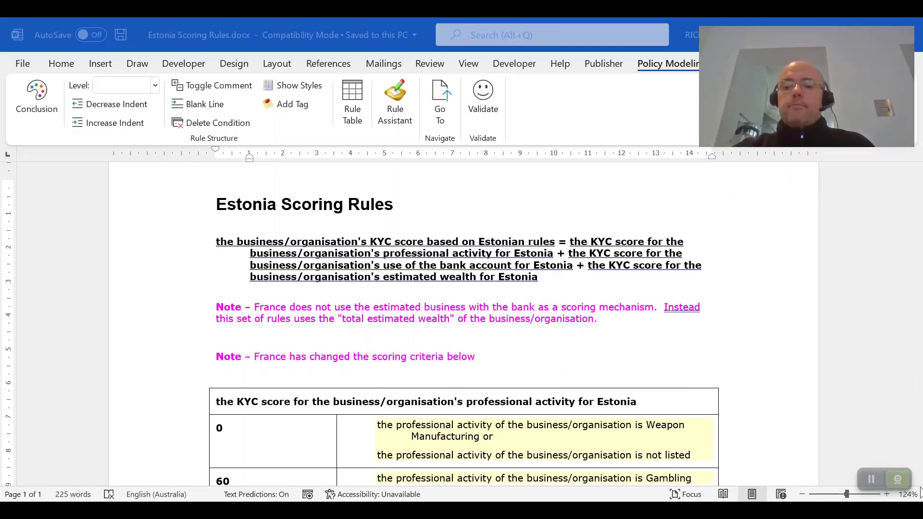
pyautogui.click(871, 480)
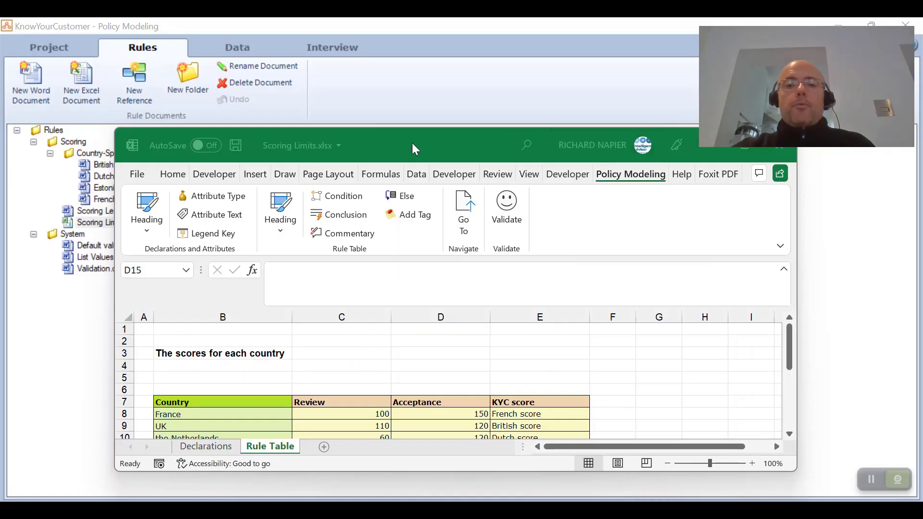
# Duplicate the France row in the rule table of Scoring Limits.xlsx and set the copy's country to Estonia
pyautogui.doubleClick(413, 144)
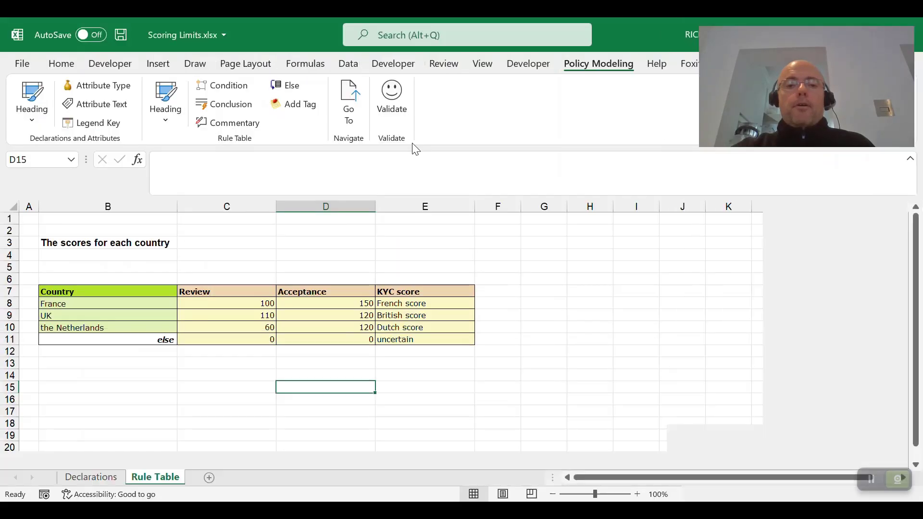
pyautogui.click(3, 302)
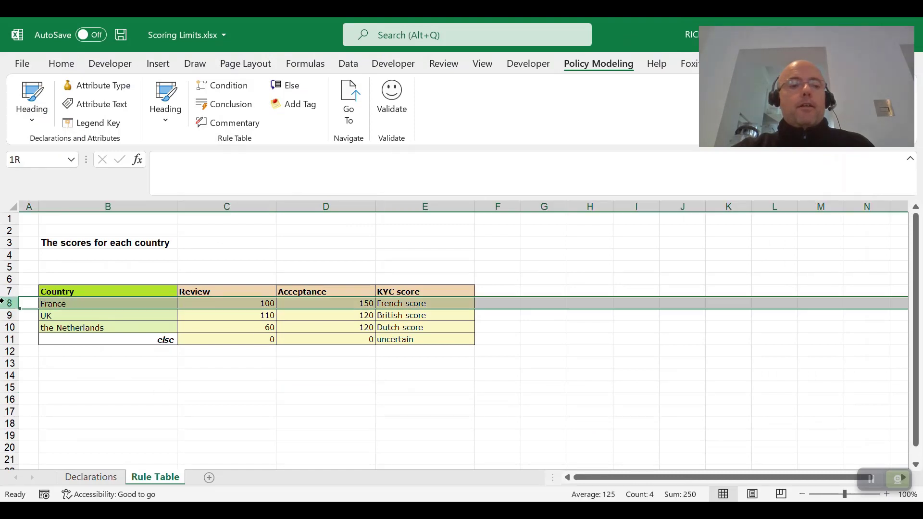
pyautogui.hotkey('ctrl', 'c')
pyautogui.rightClick(2, 302)
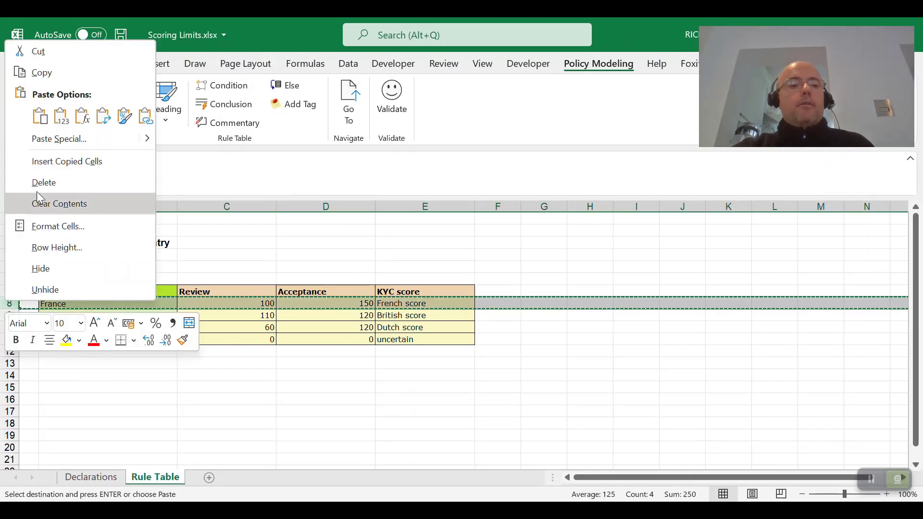
pyautogui.click(65, 161)
pyautogui.click(87, 316)
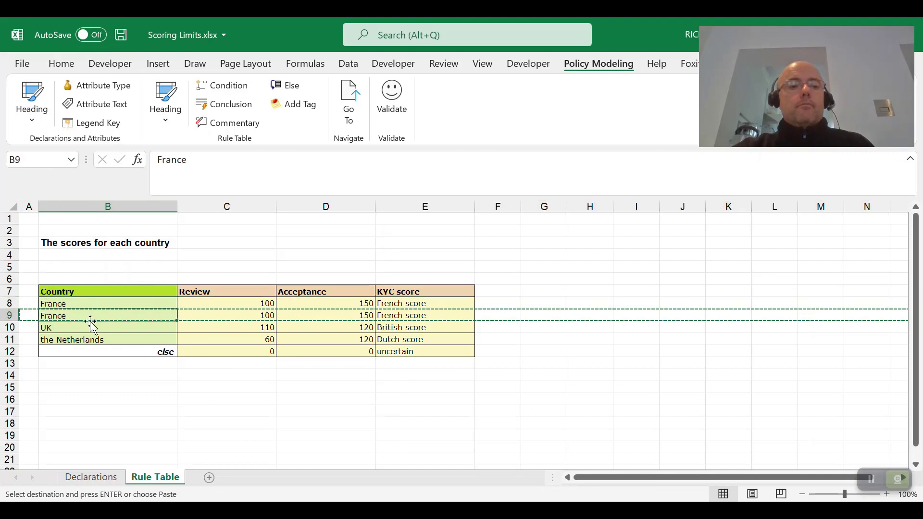
pyautogui.press('Escape')
pyautogui.write('Estonia')
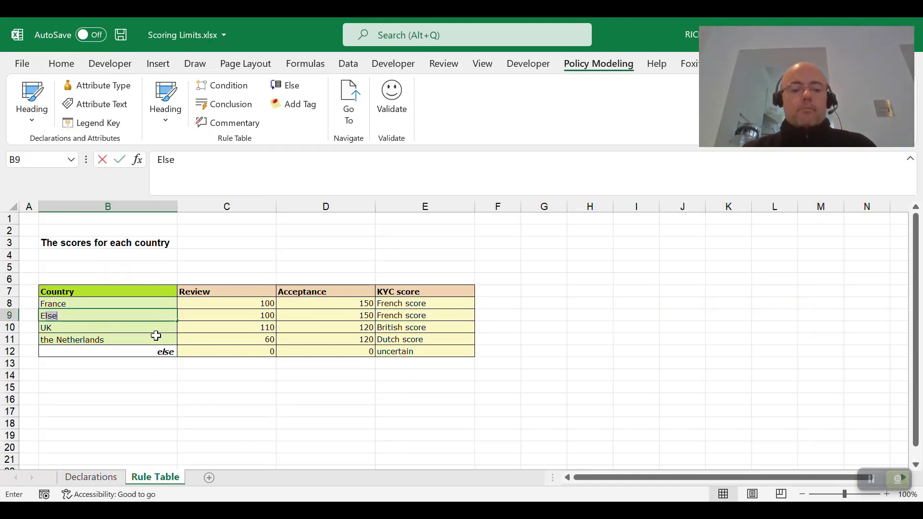
pyautogui.hotkey('ctrl', 'Return')
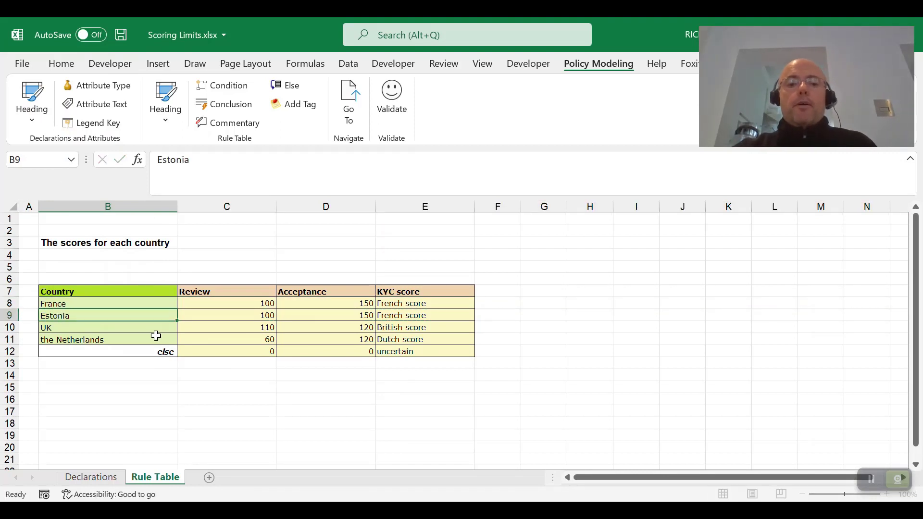
# Select the KYC score cell of the Estonia row and cancel the entry started there
pyautogui.press('Right')
pyautogui.press('Right')
pyautogui.press('Right')
pyautogui.write('E')
pyautogui.press('Escape')
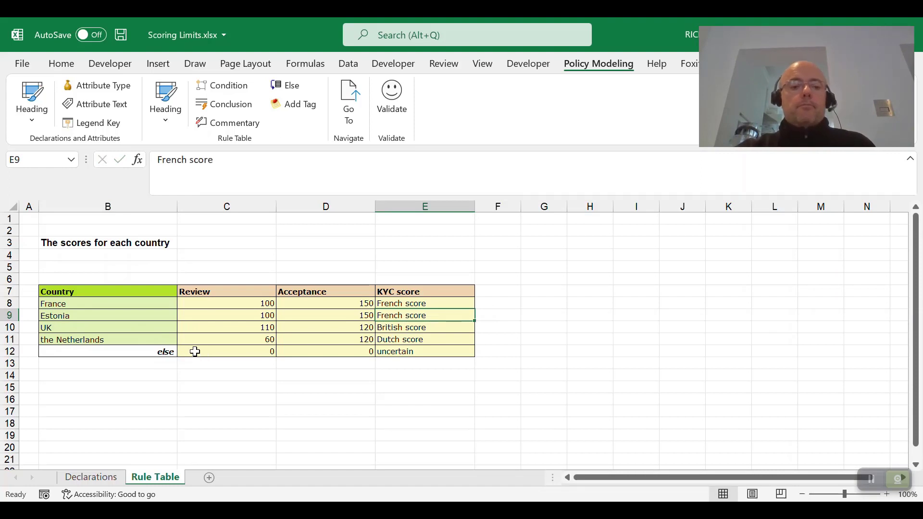
# Duplicate the British score declaration as "the business/organisation's KYC score based on Estonian rules" with the legend key Estonian score
pyautogui.click(94, 478)
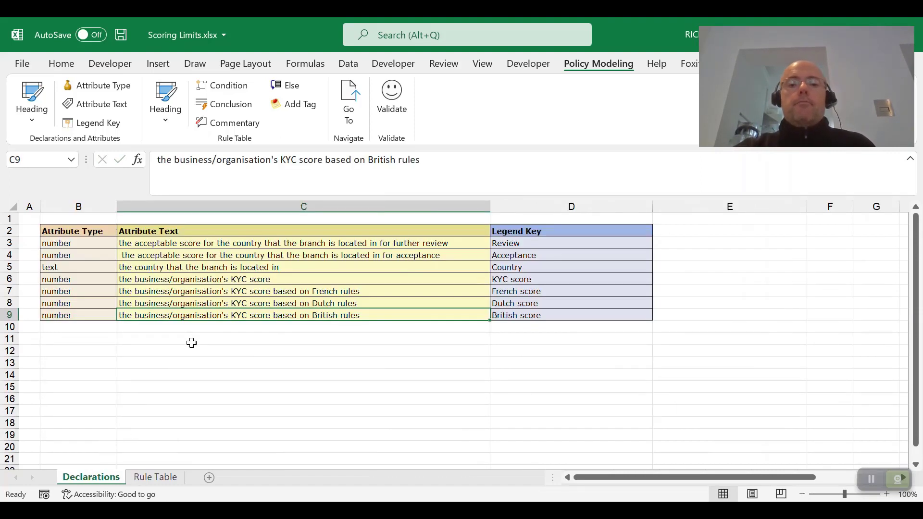
pyautogui.moveTo(59, 310); pyautogui.dragTo(550, 313)
pyautogui.hotkey('ctrl', 'c')
pyautogui.click(50, 325)
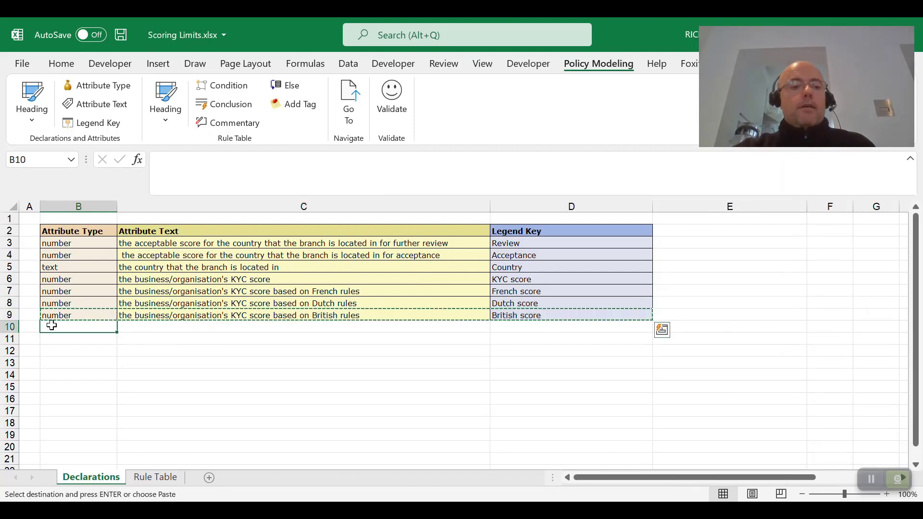
pyautogui.hotkey('ctrl', 'v')
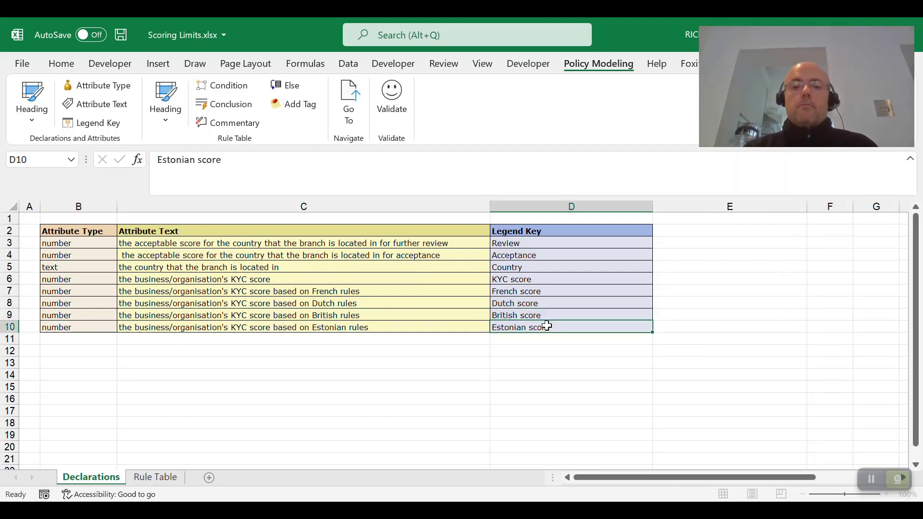
pyautogui.press('Return')
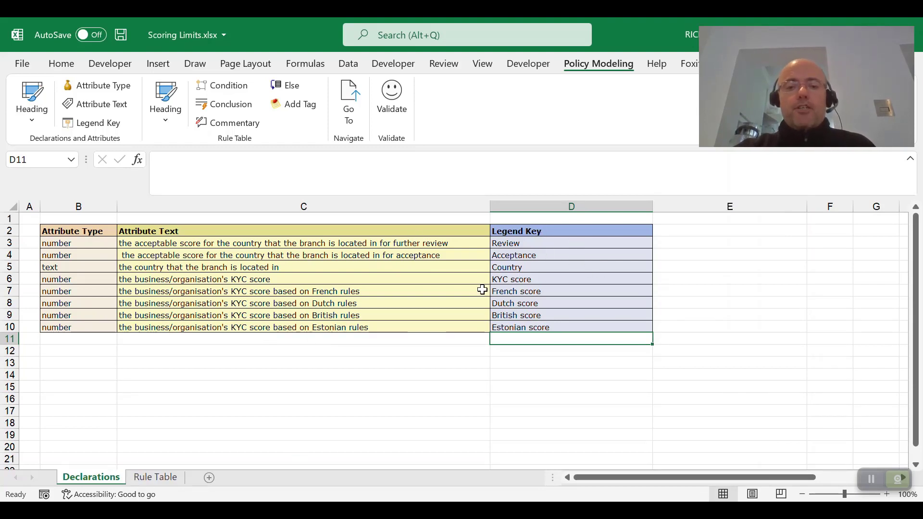
# Copy the Estonian score legend key from the declarations into the Estonia row's KYC score cell in the rule table
pyautogui.click(568, 323)
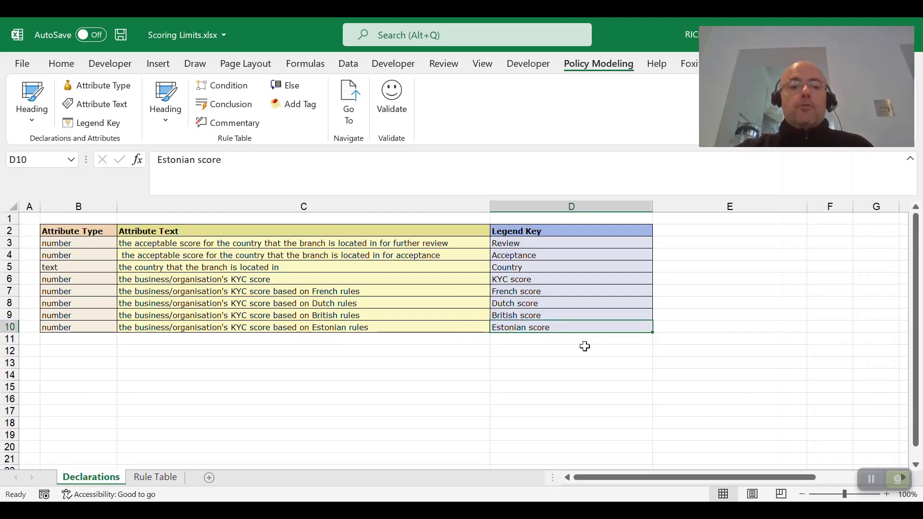
pyautogui.hotkey('ctrl', 'c')
pyautogui.click(154, 477)
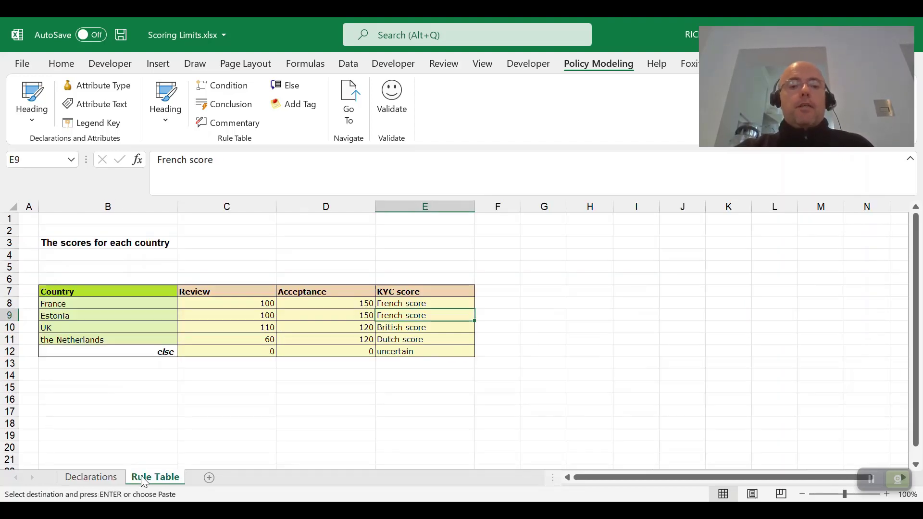
pyautogui.hotkey('ctrl', 'v')
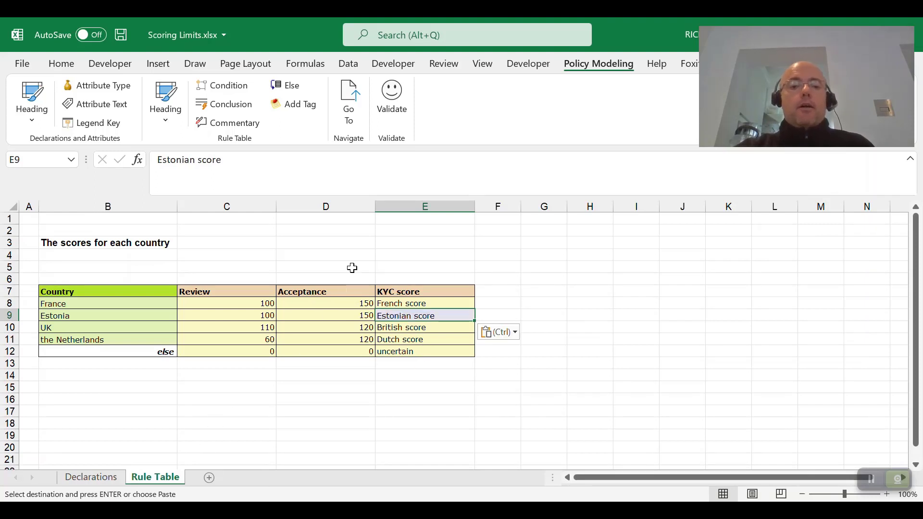
# Check the Declarations sheet against the rule table, validate the Scoring Limits workbook, and dismiss the validation message
pyautogui.click(227, 86)
pyautogui.click(235, 103)
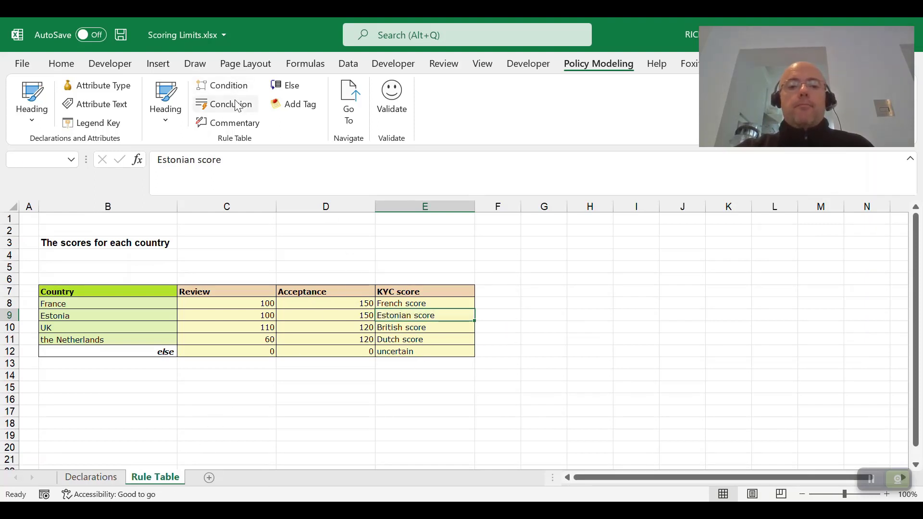
pyautogui.click(92, 478)
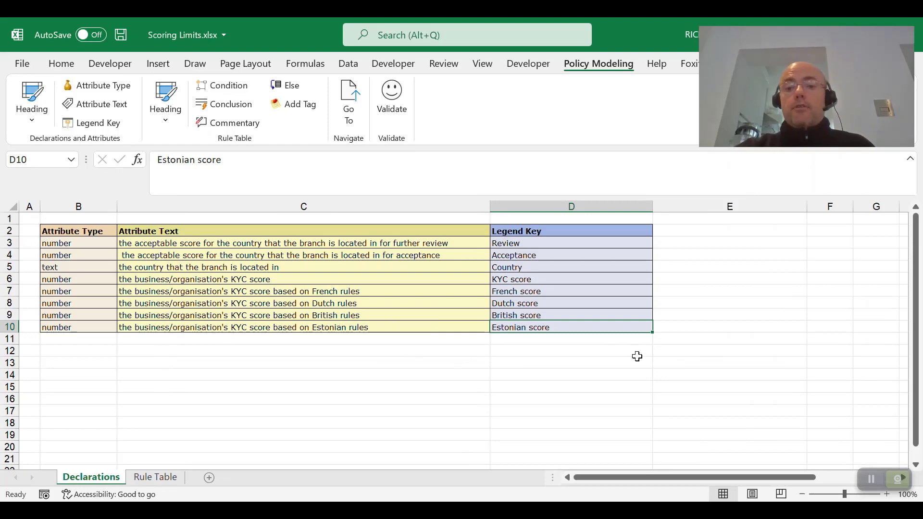
pyautogui.click(157, 478)
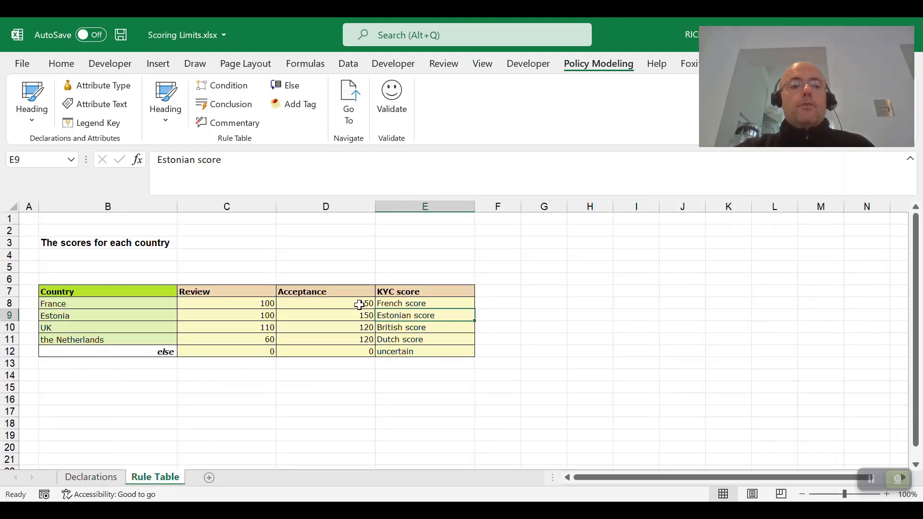
pyautogui.click(392, 92)
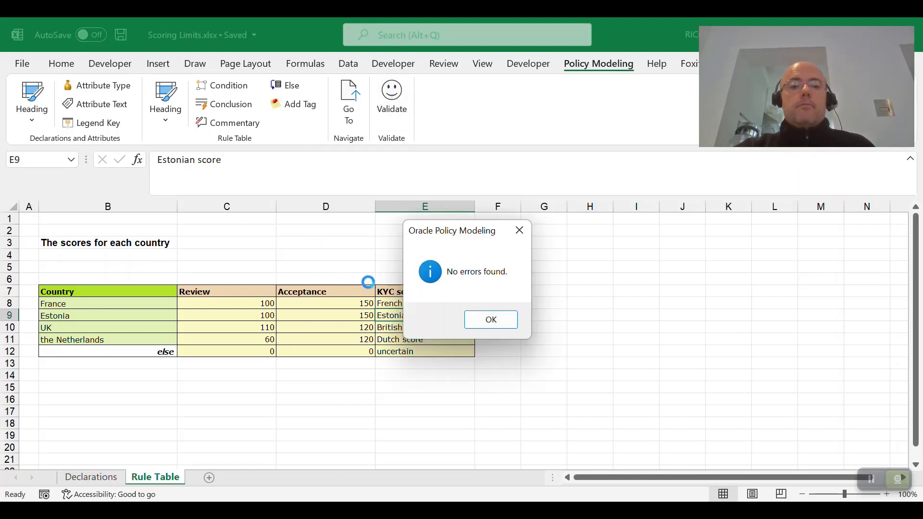
pyautogui.click(485, 320)
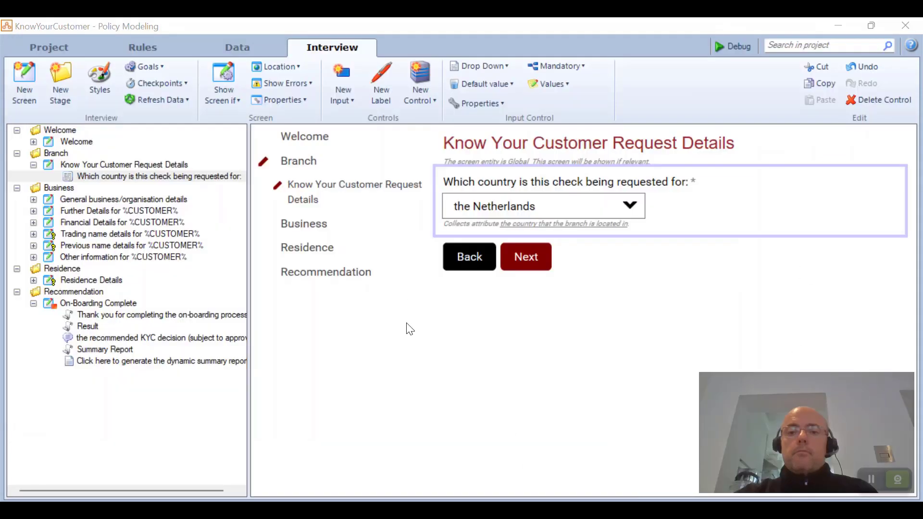
# Switch to Policy Modeling and add Estonia to the allowed values of the country question, placed before Other
pyautogui.click(565, 79)
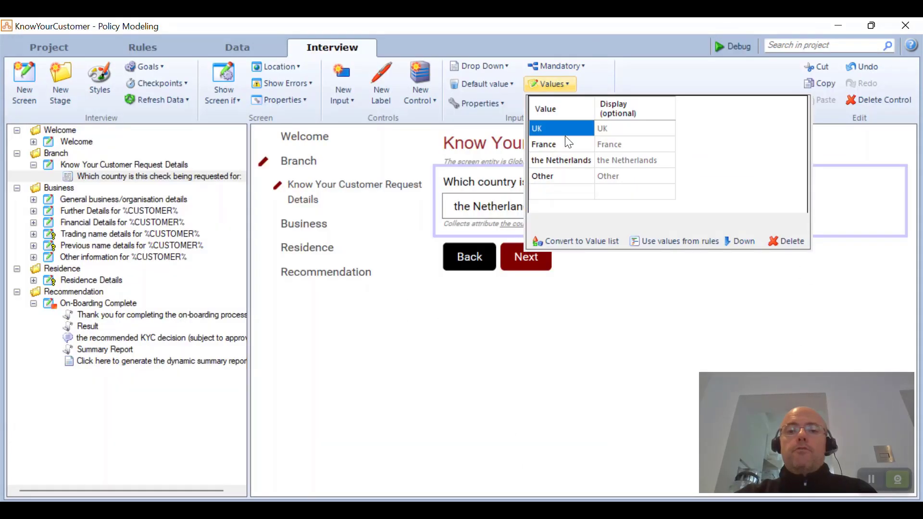
pyautogui.click(562, 176)
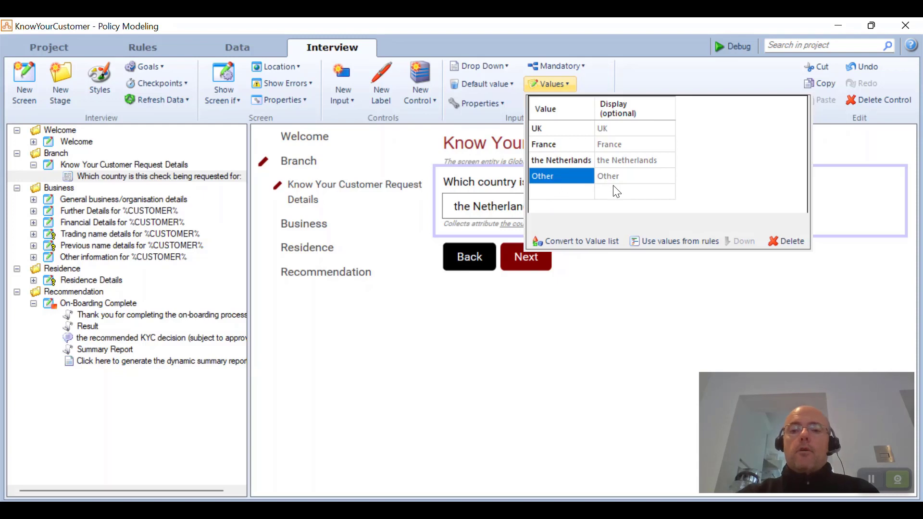
pyautogui.click(548, 192)
pyautogui.write('Estn')
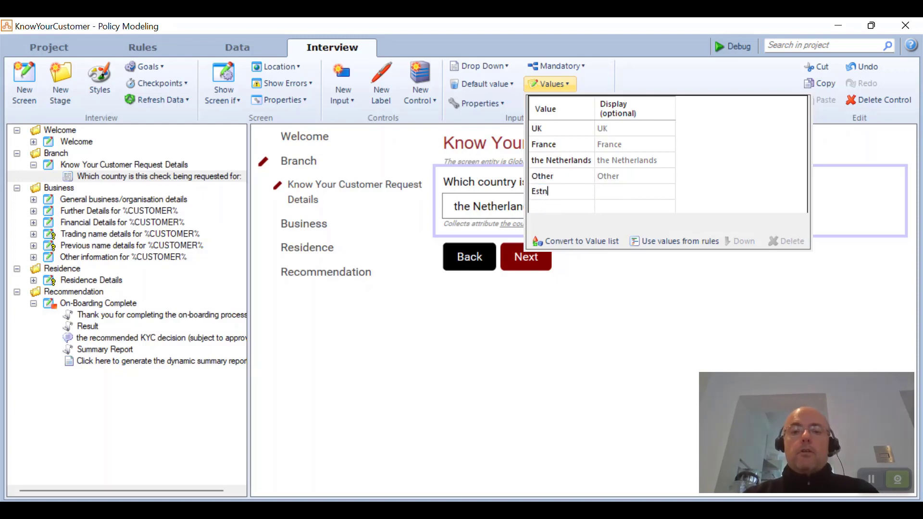
pyautogui.write('a')
pyautogui.press('Return')
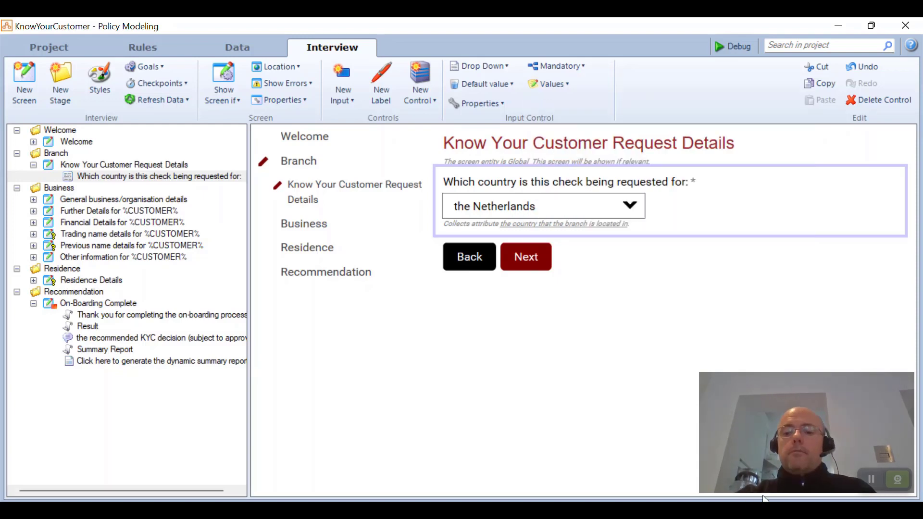
pyautogui.click(871, 481)
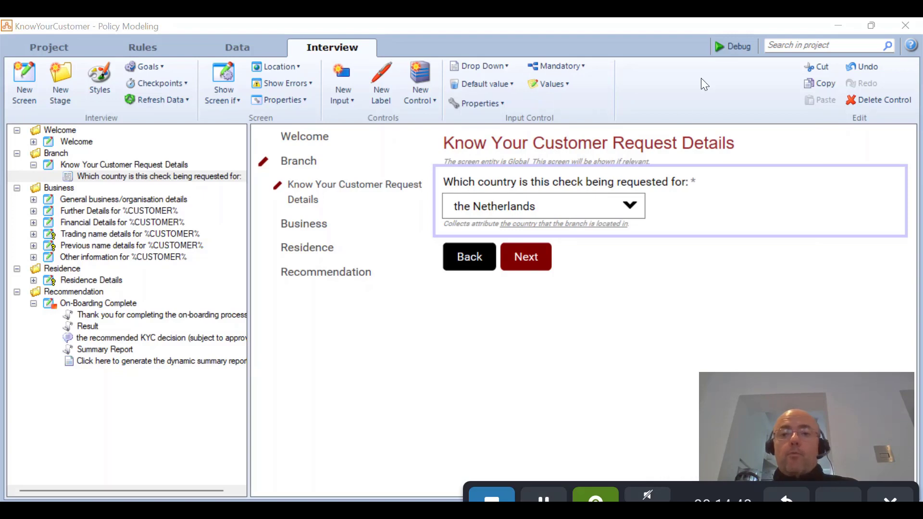
# Debug the project, start the interview, and submit Estonia as the country the check is requested for
pyautogui.click(724, 47)
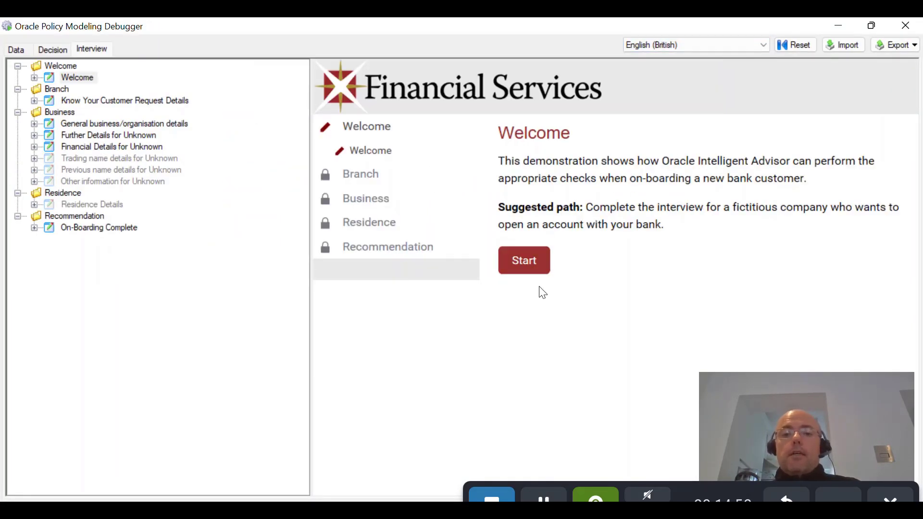
pyautogui.click(516, 260)
pyautogui.click(621, 190)
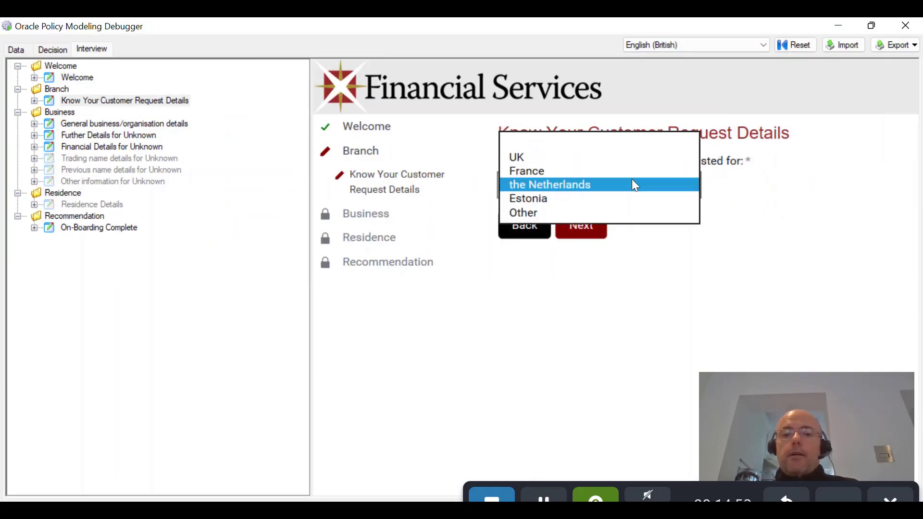
pyautogui.click(583, 198)
pyautogui.click(590, 225)
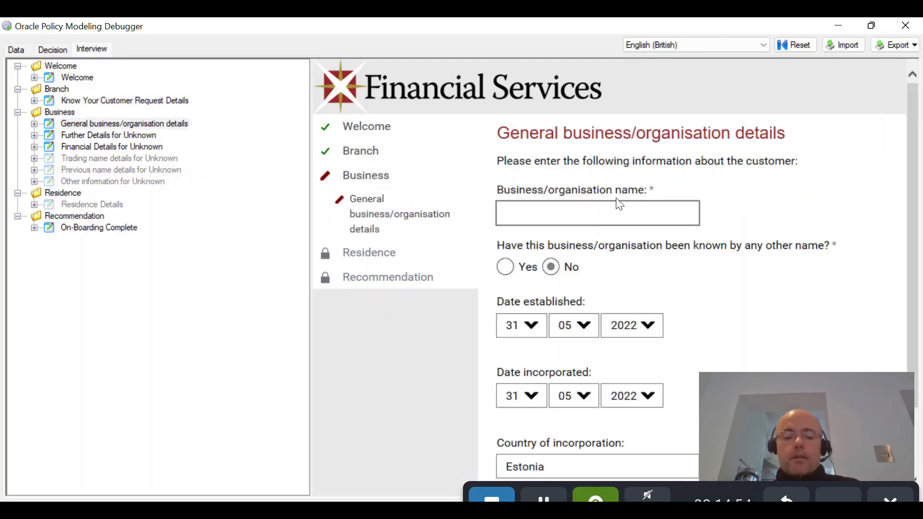
# Name the business TEST and set the year to 2020 for both the date established and the date incorporated
pyautogui.click(620, 204)
pyautogui.write('TEST')
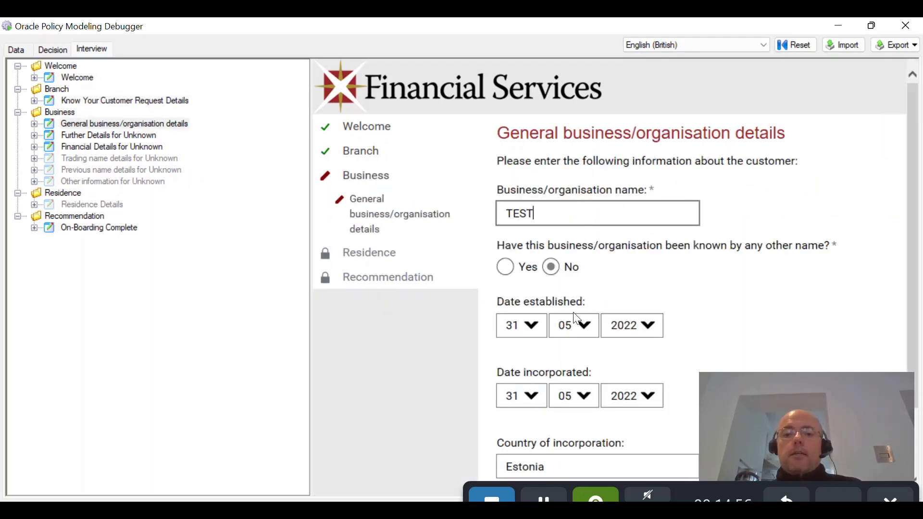
pyautogui.click(629, 326)
pyautogui.click(624, 373)
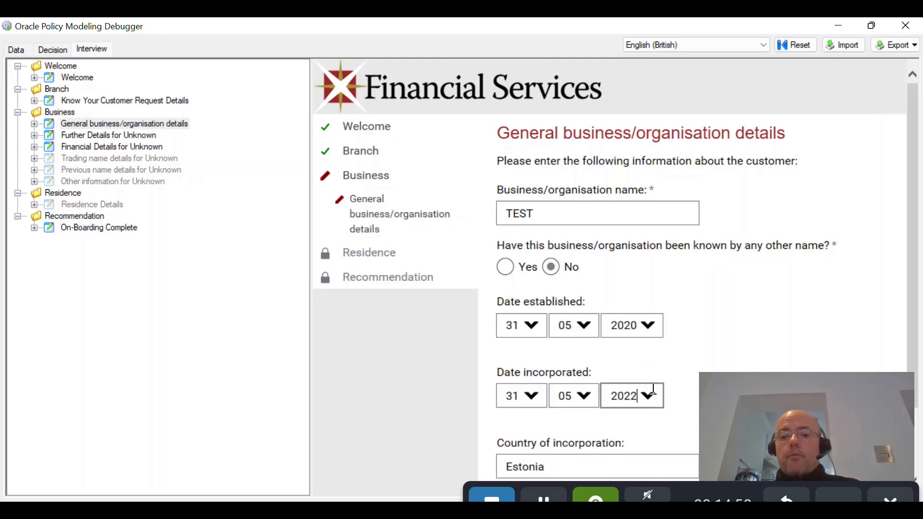
pyautogui.click(655, 401)
pyautogui.click(620, 379)
# Keep Estonia as country of incorporation, fill in the registration number, and submit the general business details
pyautogui.press('Tab')
pyautogui.press('Tab')
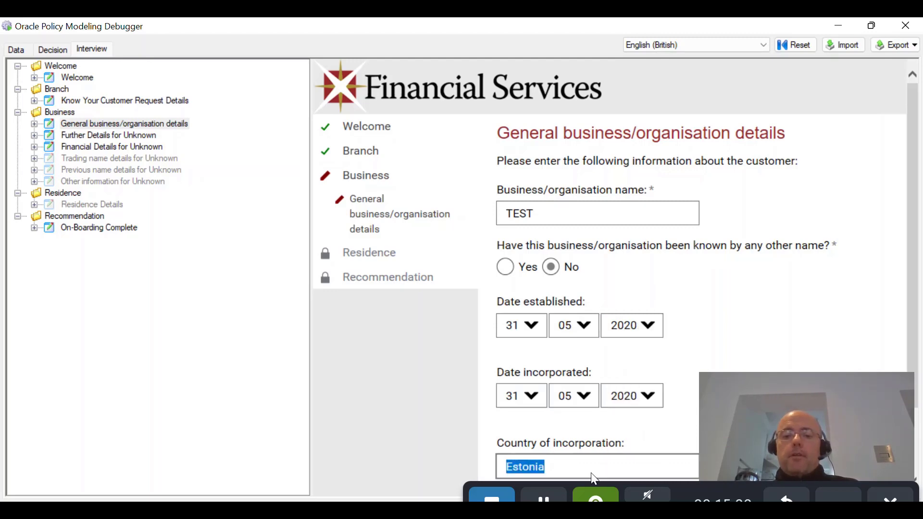
pyautogui.write('sd')
pyautogui.scroll(-1, 607, 431)
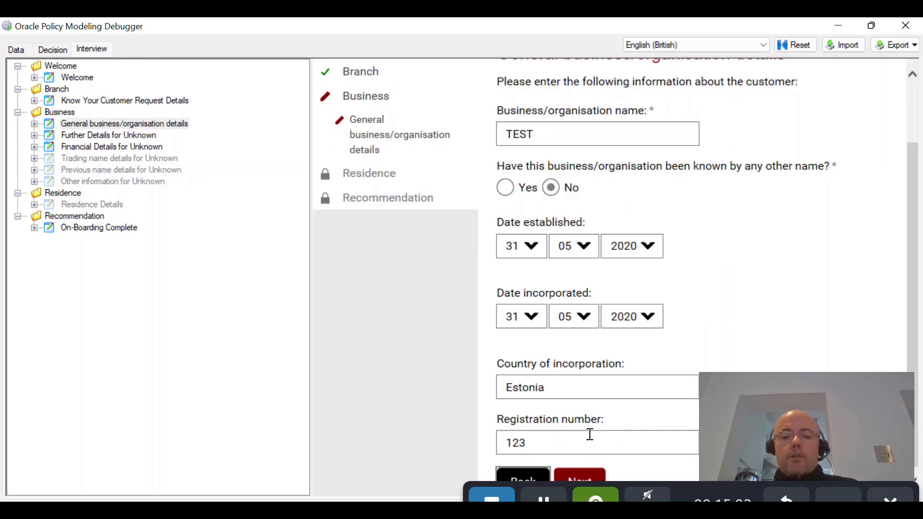
pyautogui.click(586, 474)
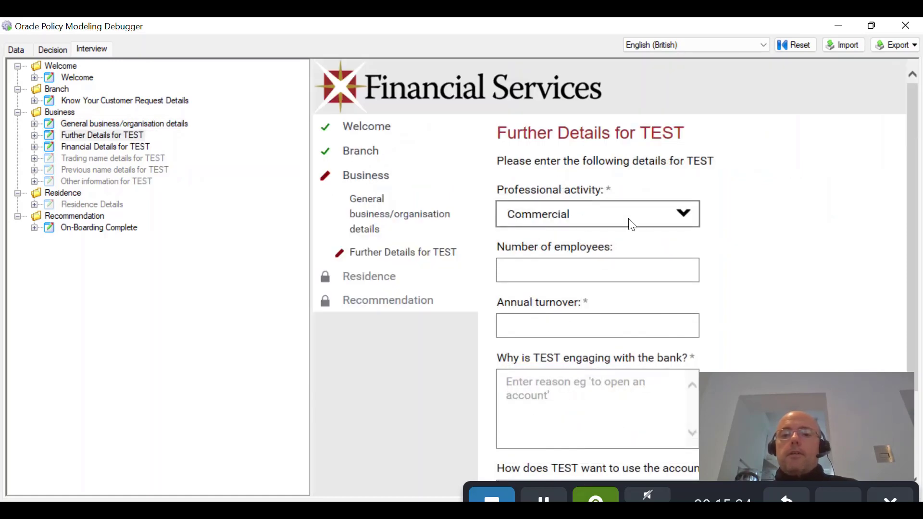
# Set TEST's professional activity to Commercial, the number of employees to 100, and the annual turnover to €5.000.000
pyautogui.click(639, 214)
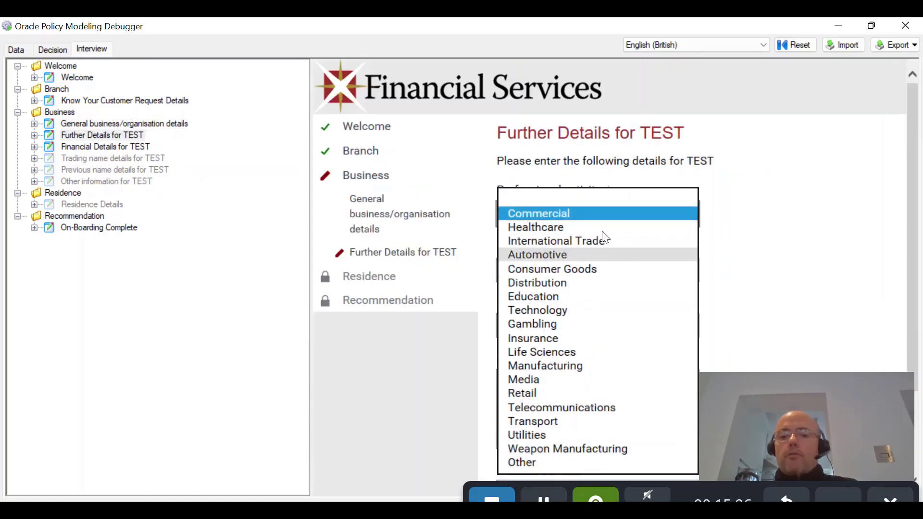
pyautogui.click(583, 213)
pyautogui.click(563, 270)
pyautogui.write('1')
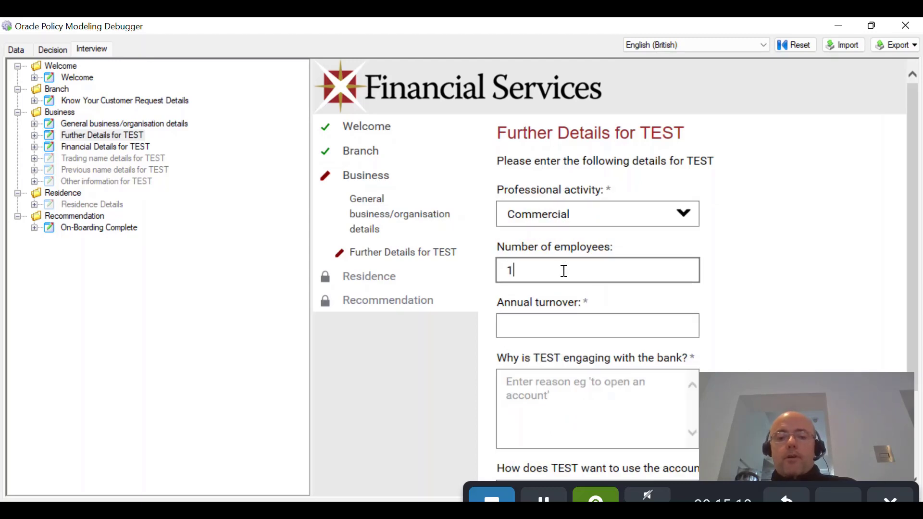
pyautogui.write('000')
pyautogui.press('BackSpace')
pyautogui.click(566, 325)
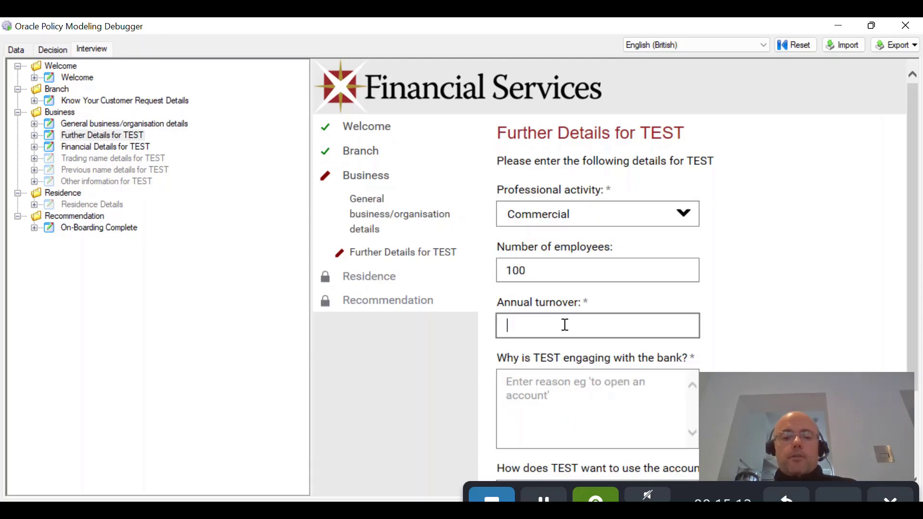
pyautogui.write('5.000.000')
# Give "test" as the reason for engaging, Investment as the account use, and Yes for presence abroad, and submit the further details
pyautogui.click(581, 411)
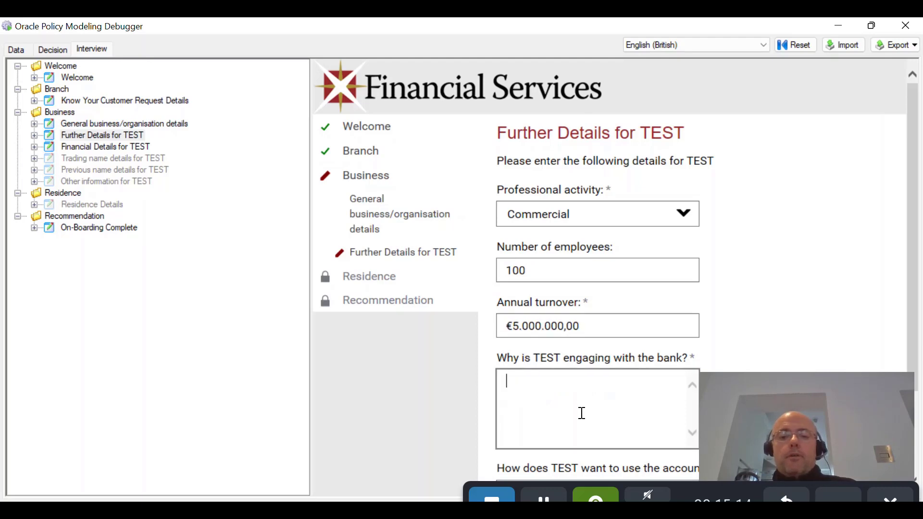
pyautogui.write('te')
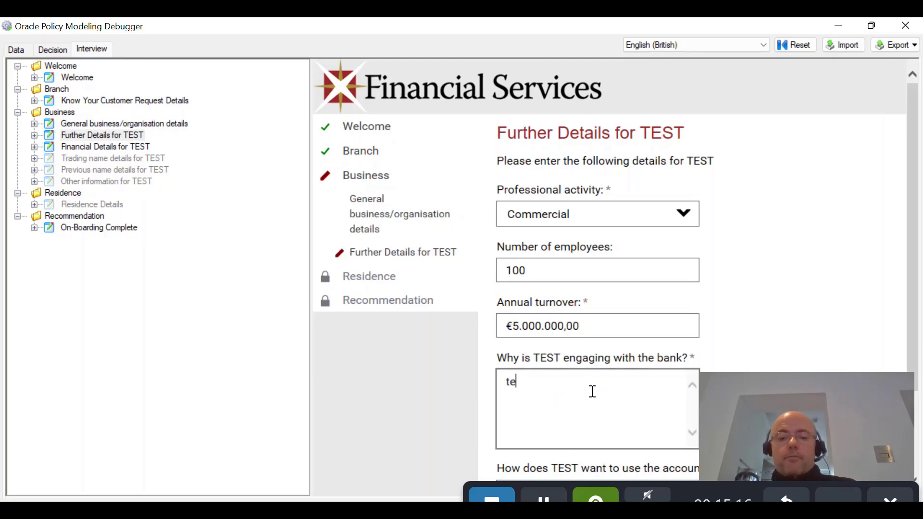
pyautogui.write('st')
pyautogui.scroll(-2, 606, 316)
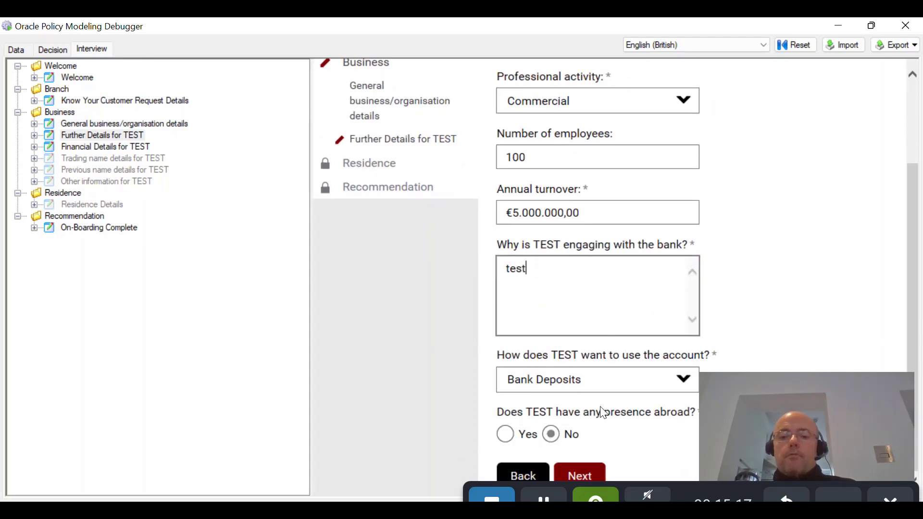
pyautogui.click(581, 377)
pyautogui.click(535, 409)
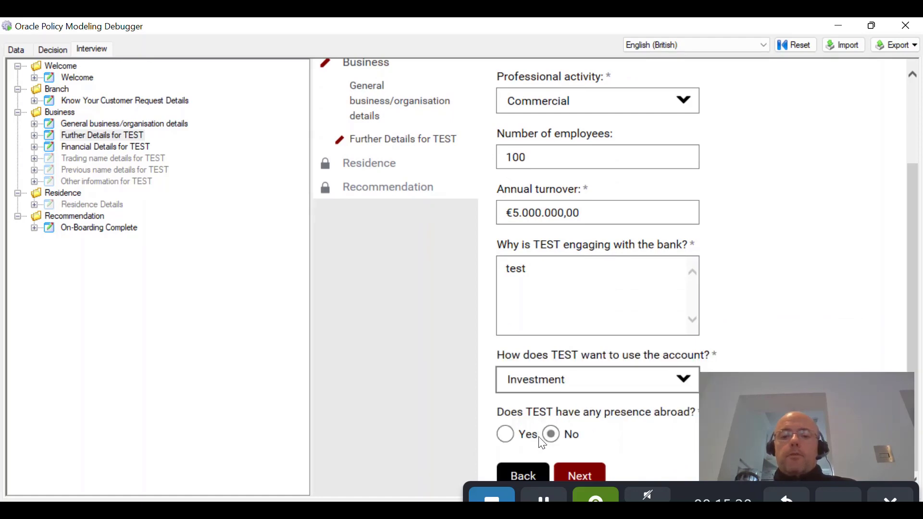
pyautogui.click(506, 434)
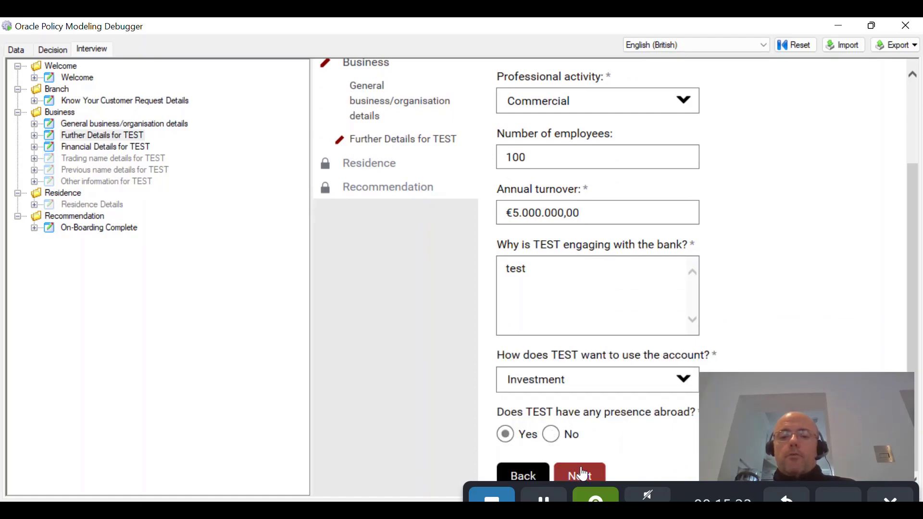
pyautogui.click(584, 475)
# Submit the financial details with estimated wealth 10.000.000, business with the bank 1 to 5 Million, and other investment valuation 2000000
pyautogui.click(604, 212)
pyautogui.write('10')
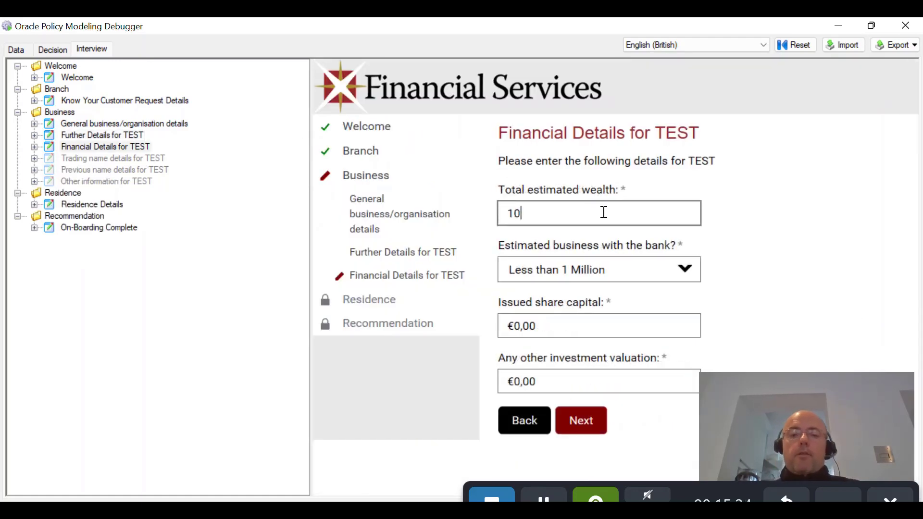
pyautogui.write('.000.000')
pyautogui.press('Tab')
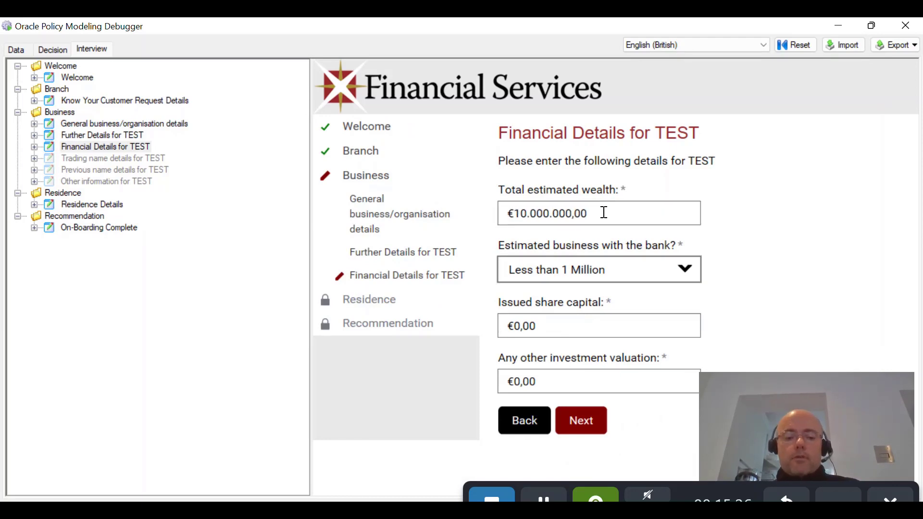
pyautogui.press('Down')
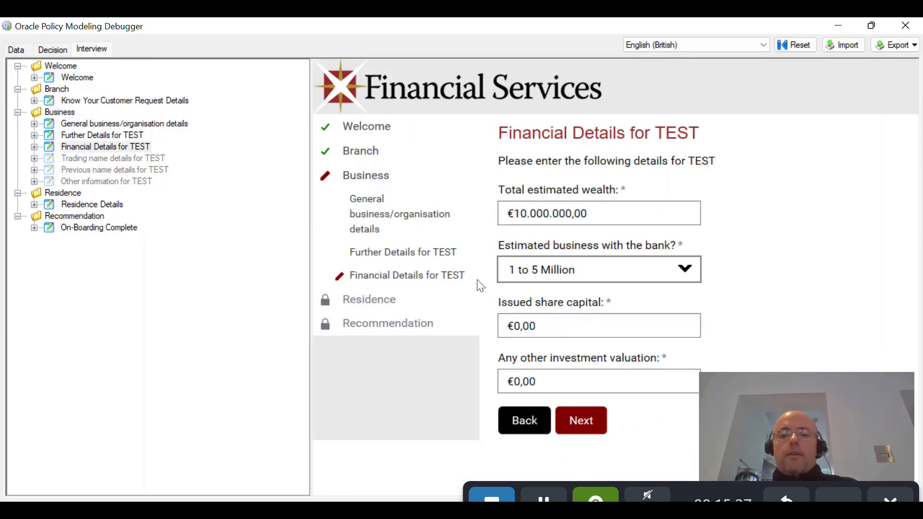
pyautogui.click(576, 375)
pyautogui.write('20000000')
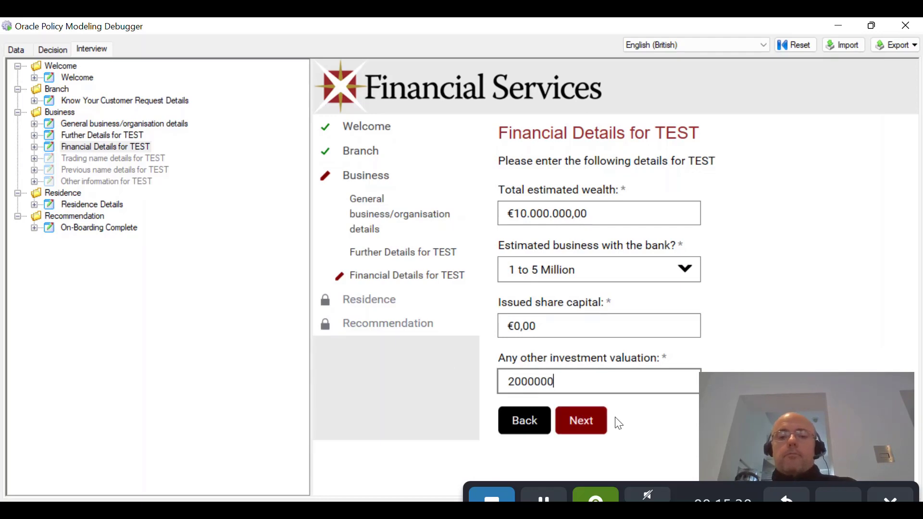
pyautogui.click(578, 423)
# Enter Estonia and France as TEST's countries of residence and submit the residence details
pyautogui.click(634, 217)
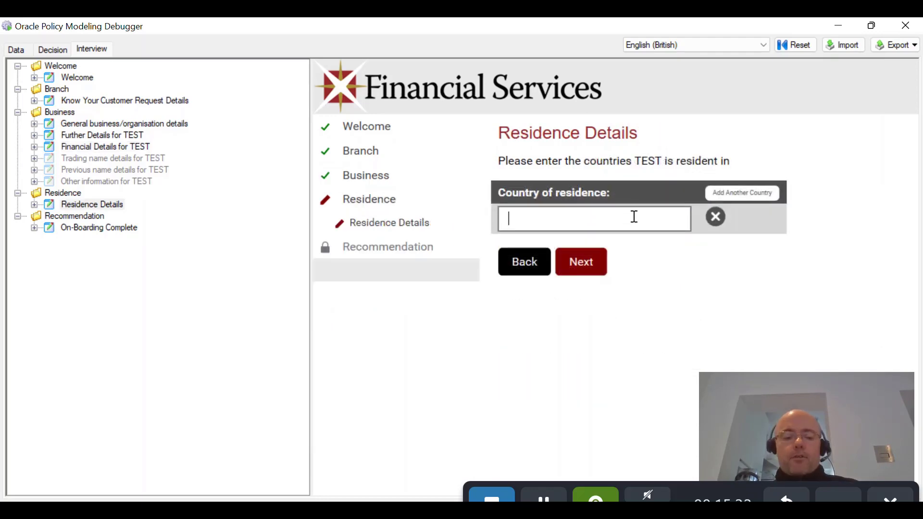
pyautogui.write('Estonia')
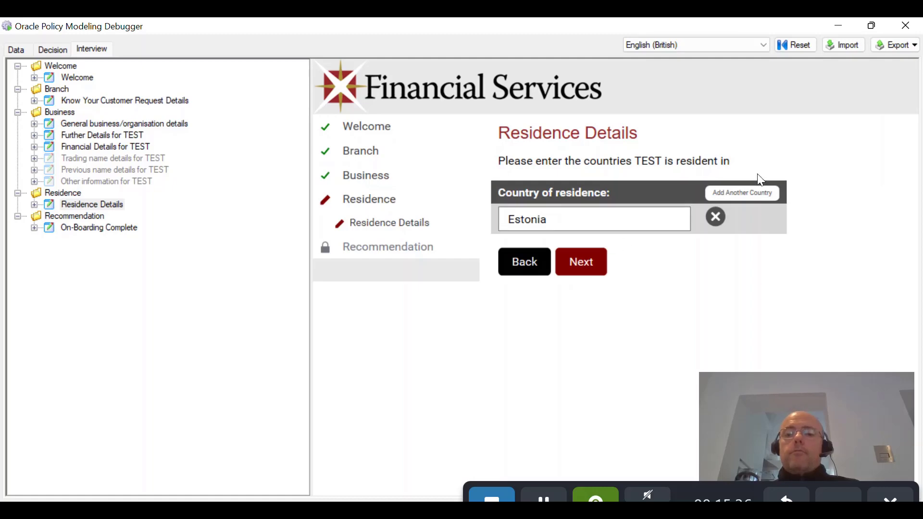
pyautogui.click(739, 193)
pyautogui.click(576, 250)
pyautogui.write('Fra')
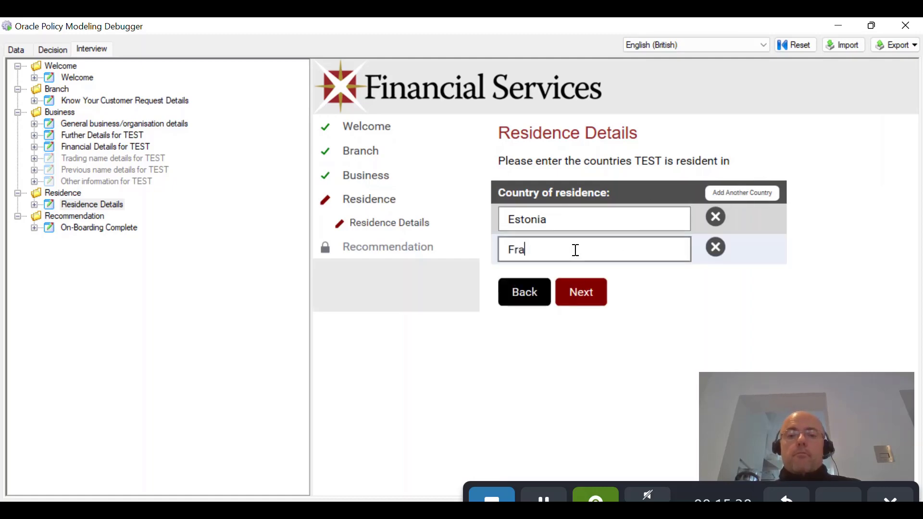
pyautogui.write('nce')
pyautogui.click(583, 292)
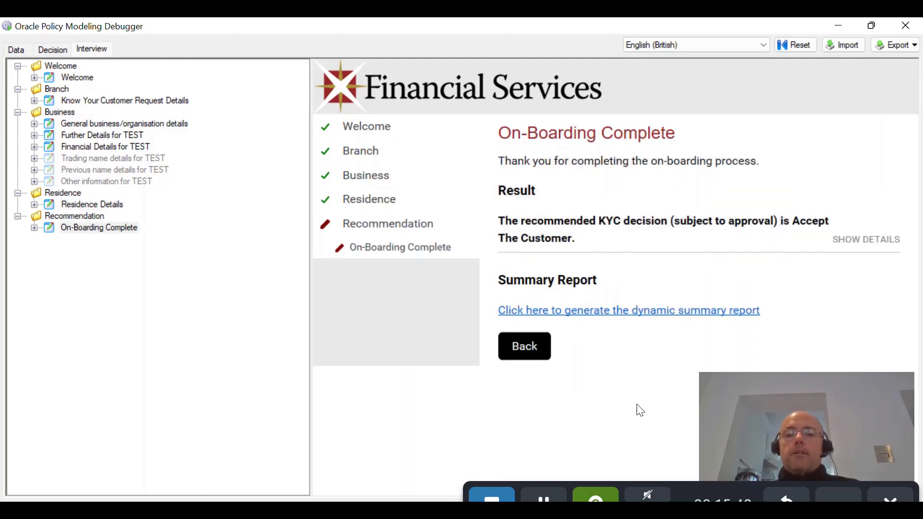
# Expand the explanation of the recommended KYC decision and examine how TEST's score was derived
pyautogui.click(852, 237)
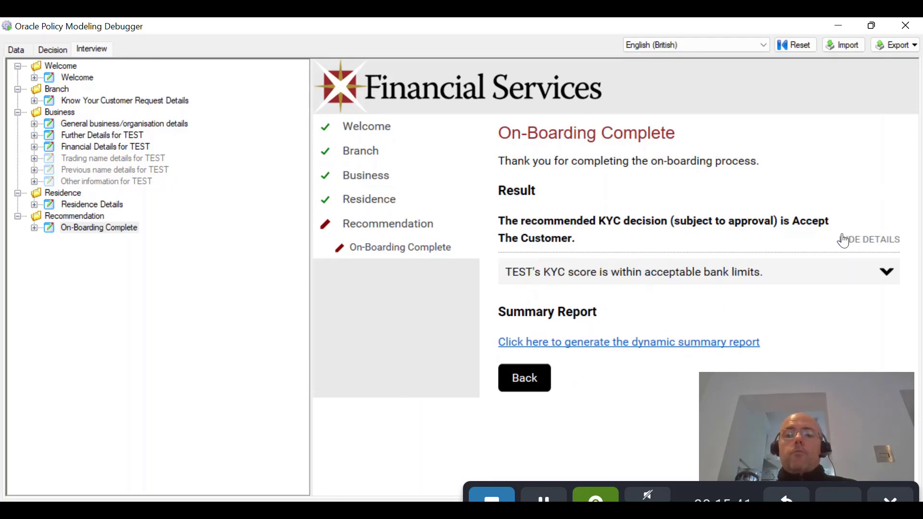
pyautogui.click(713, 275)
pyautogui.scroll(-4, 694, 253)
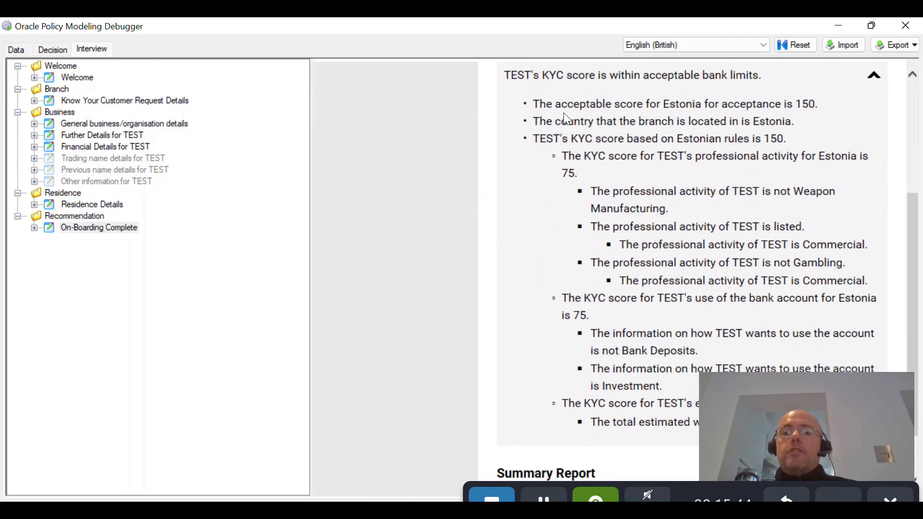